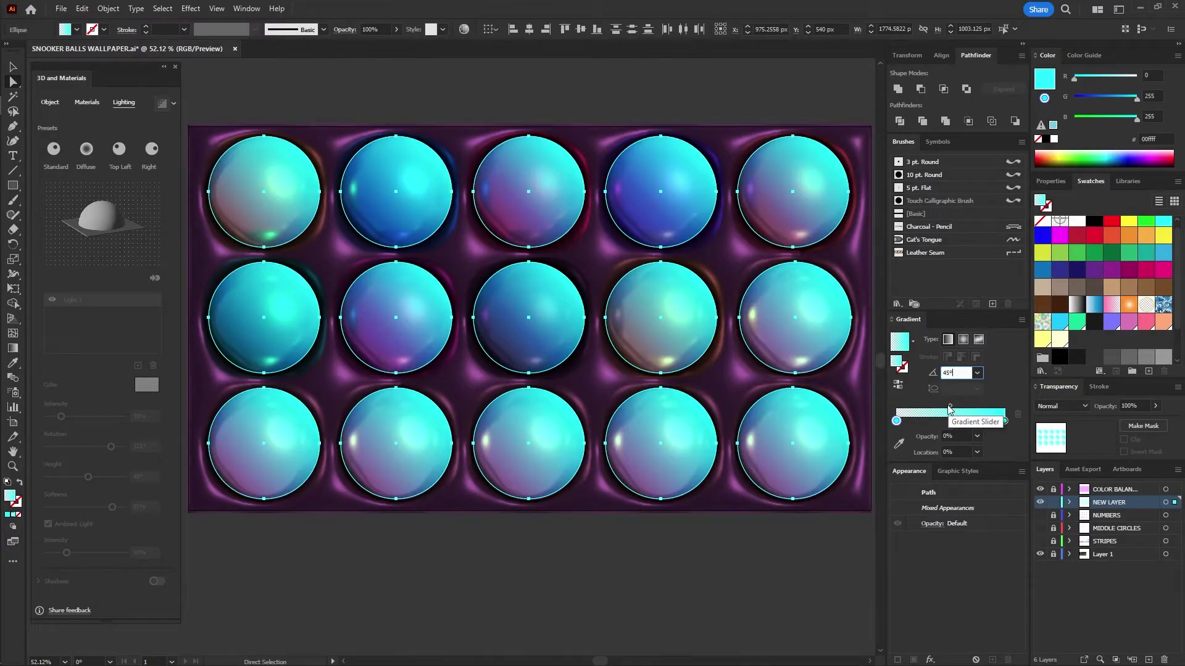
# Step: Drag the highlight gradient's midpoint right to a Location of about 81%
pyautogui.moveTo(950, 406); pyautogui.dragTo(988, 411)
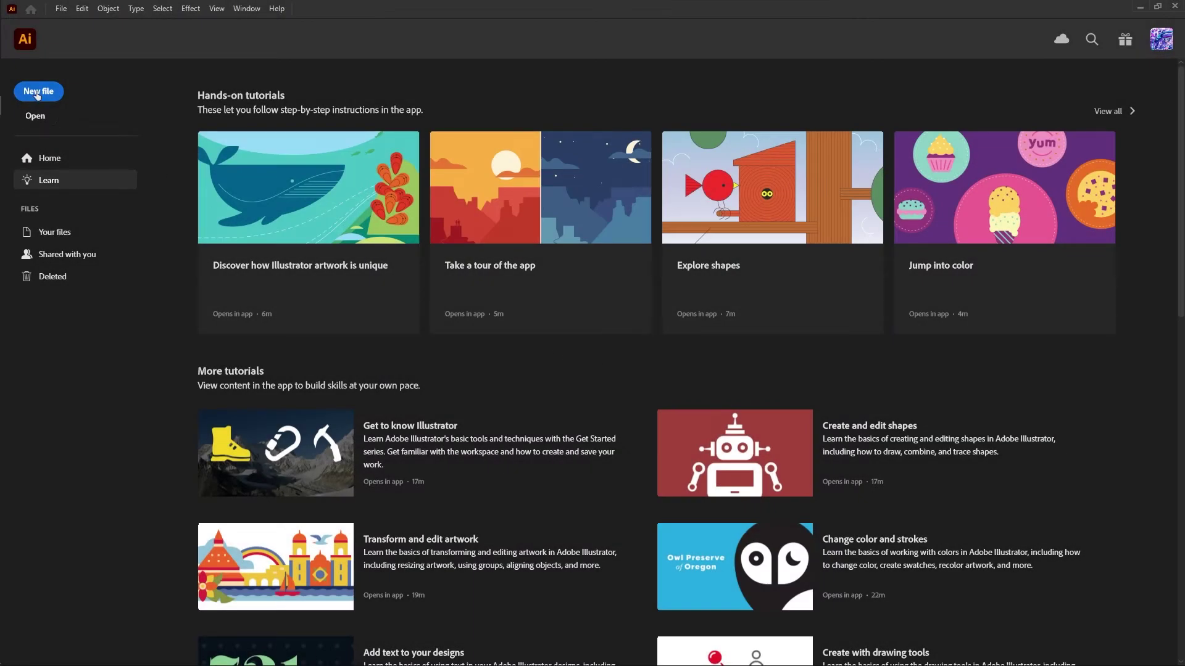
# Step: Create a 1920 × 1080 px document named SNOOKER BALLS WALLPAPER and draw an artboard-sized background rectangle
pyautogui.click(37, 93)
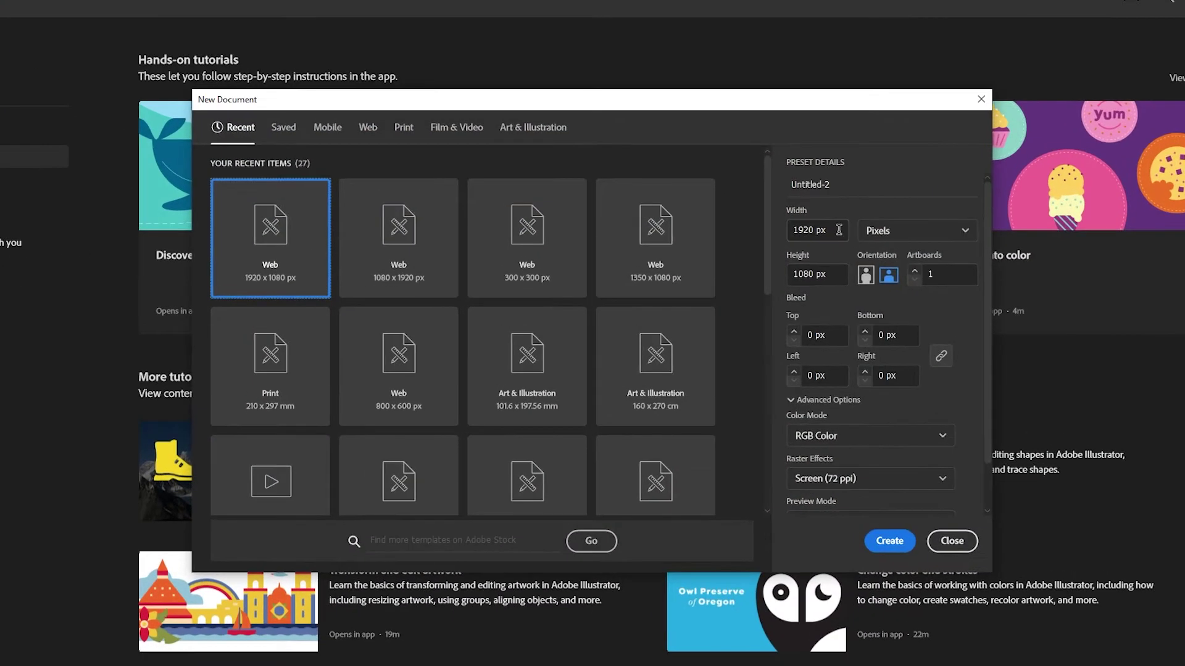
pyautogui.doubleClick(807, 243)
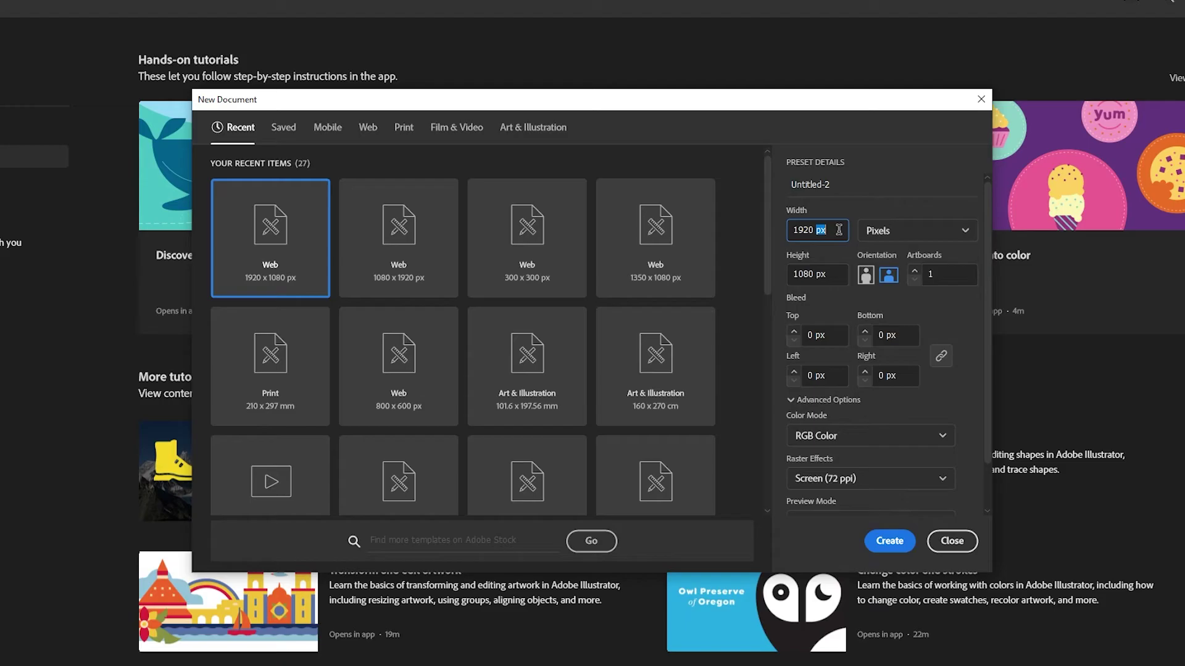
pyautogui.click(842, 184)
pyautogui.write('SNOOKER BALLS WALLPAPER')
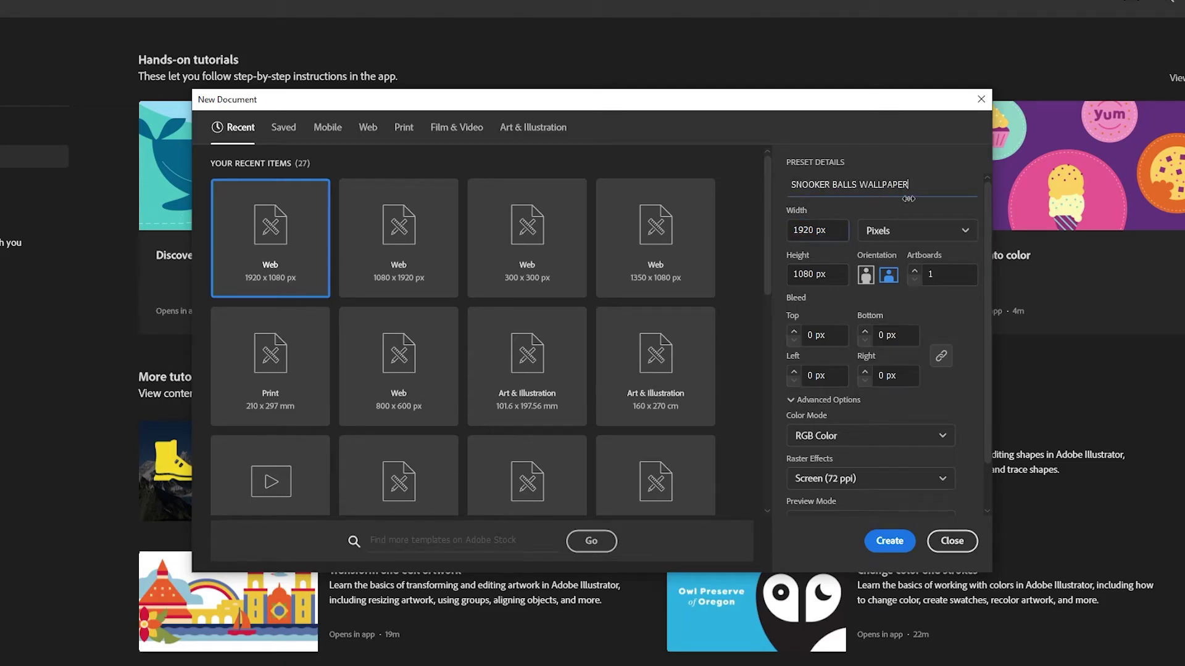
pyautogui.click(889, 541)
pyautogui.moveTo(47, 144); pyautogui.dragTo(806, 571)
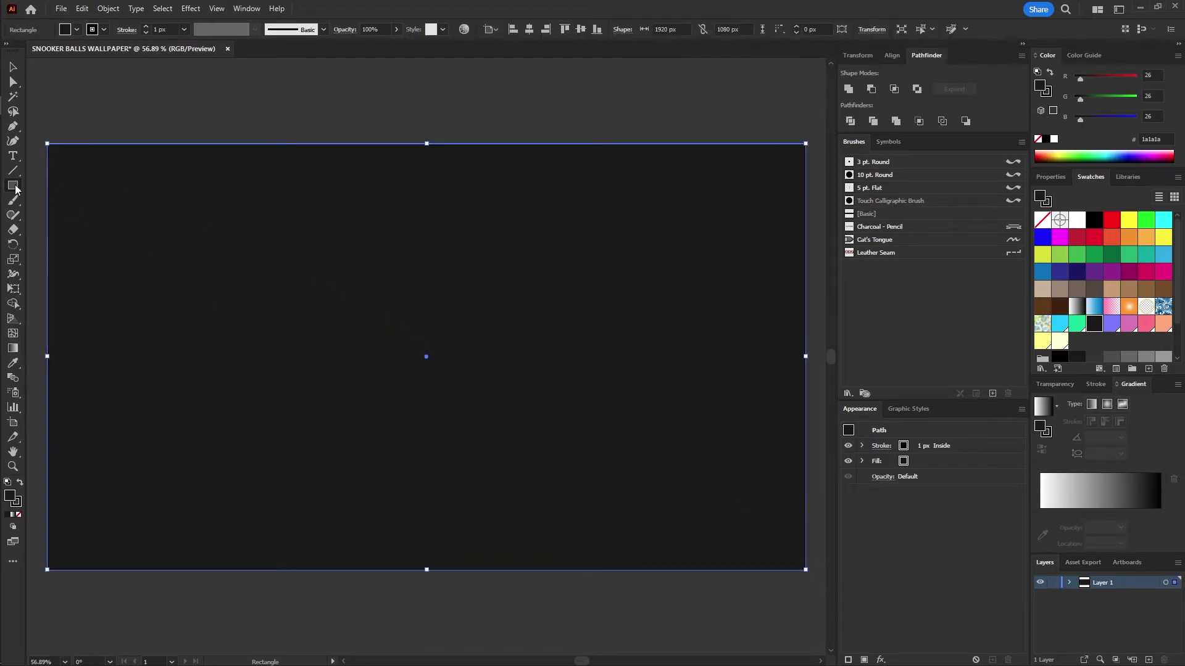
# Step: Draw a circle at the artboard centre and fill it bright yellow
pyautogui.moveTo(14, 190); pyautogui.dragTo(44, 215)
pyautogui.moveTo(427, 335); pyautogui.dragTo(505, 374)
pyautogui.click(1061, 341)
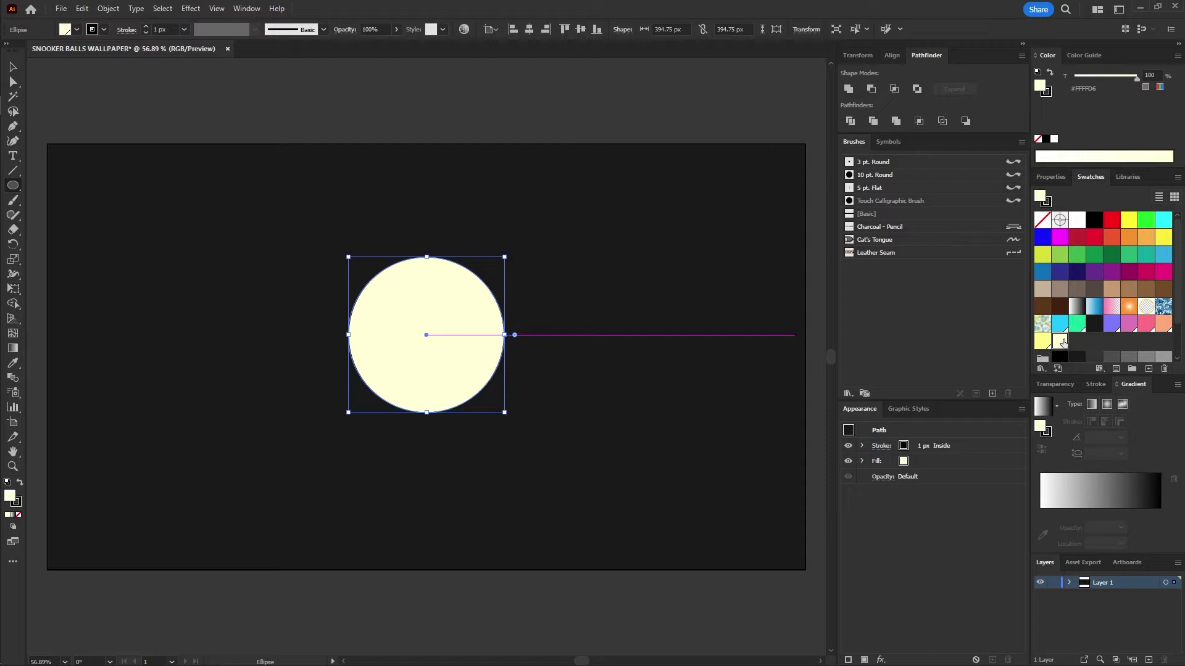
pyautogui.click(1042, 341)
# Step: Add a 150 px white centre circle and duplicate the ball beside it
pyautogui.moveTo(426, 357); pyautogui.dragTo(287, 342)
pyautogui.click(734, 29)
pyautogui.write('150')
pyautogui.press('Return')
pyautogui.keyDown('shift'); pyautogui.click(473, 345); pyautogui.keyUp('shift')
pyautogui.click(465, 315)
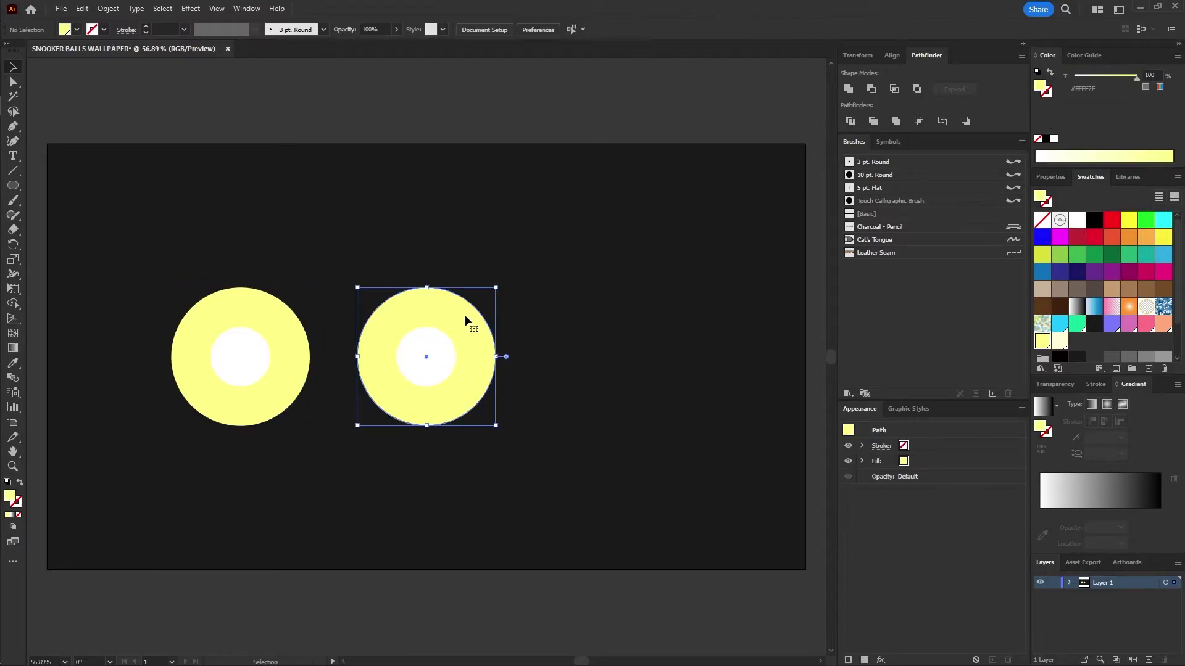
# Step: Switch to Draw Behind mode and draw a wide ellipse across the right ball's middle
pyautogui.click(436, 335)
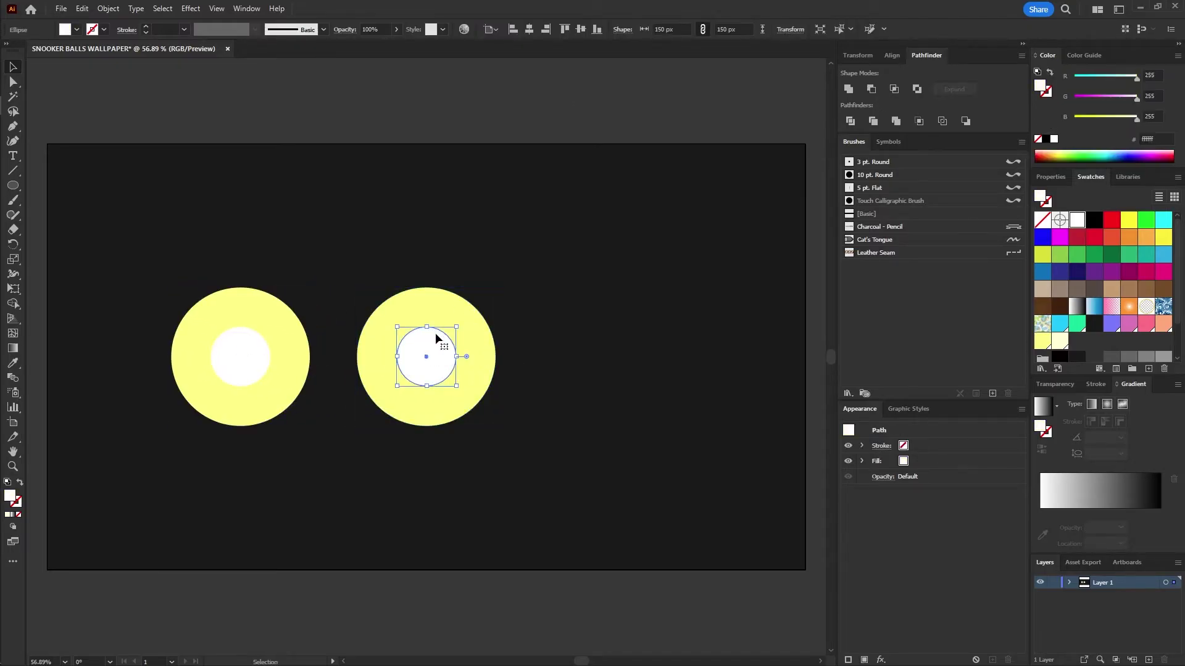
pyautogui.click(13, 527)
pyautogui.click(52, 542)
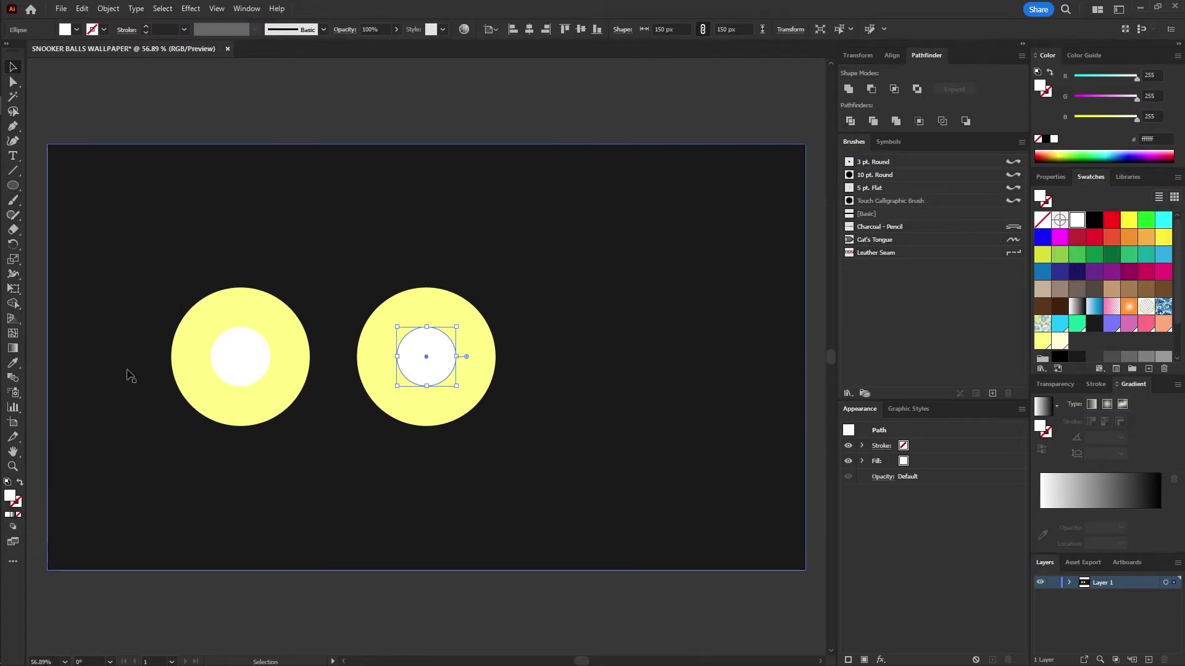
pyautogui.press('l')
pyautogui.moveTo(432, 362); pyautogui.dragTo(525, 391)
# Step: Trim the ellipse's overhangs and centre cut-out with Shape Builder to form the band
pyautogui.press('v')
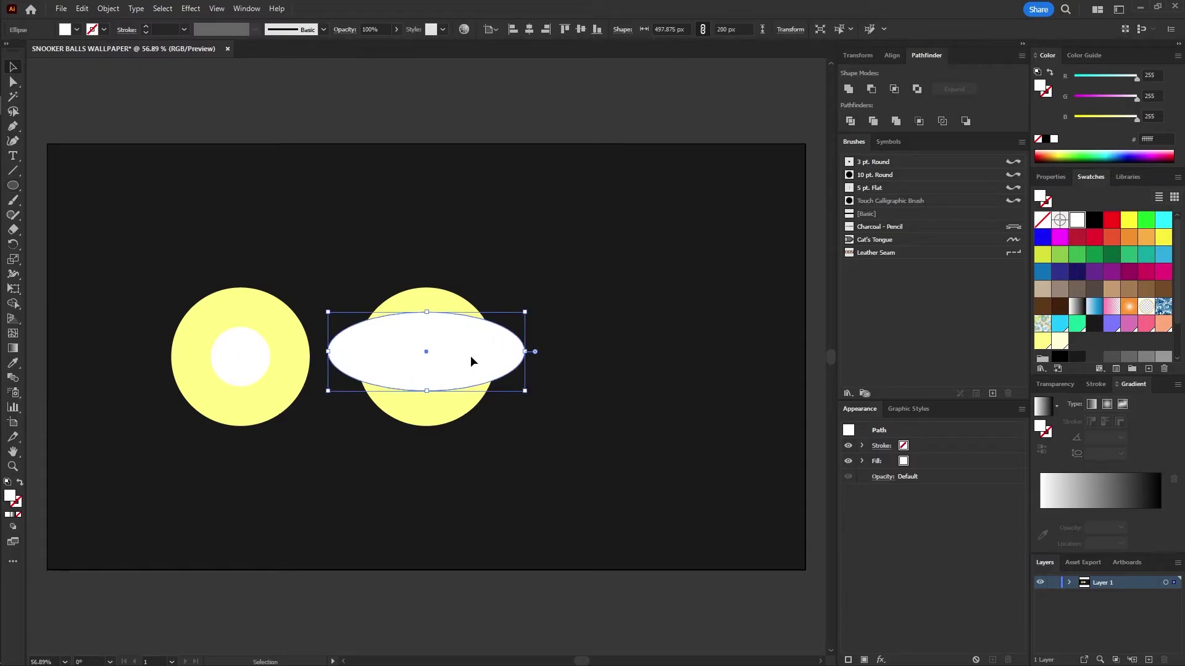
pyautogui.keyDown('shift'); pyautogui.click(442, 301); pyautogui.keyUp('shift')
pyautogui.click(13, 304)
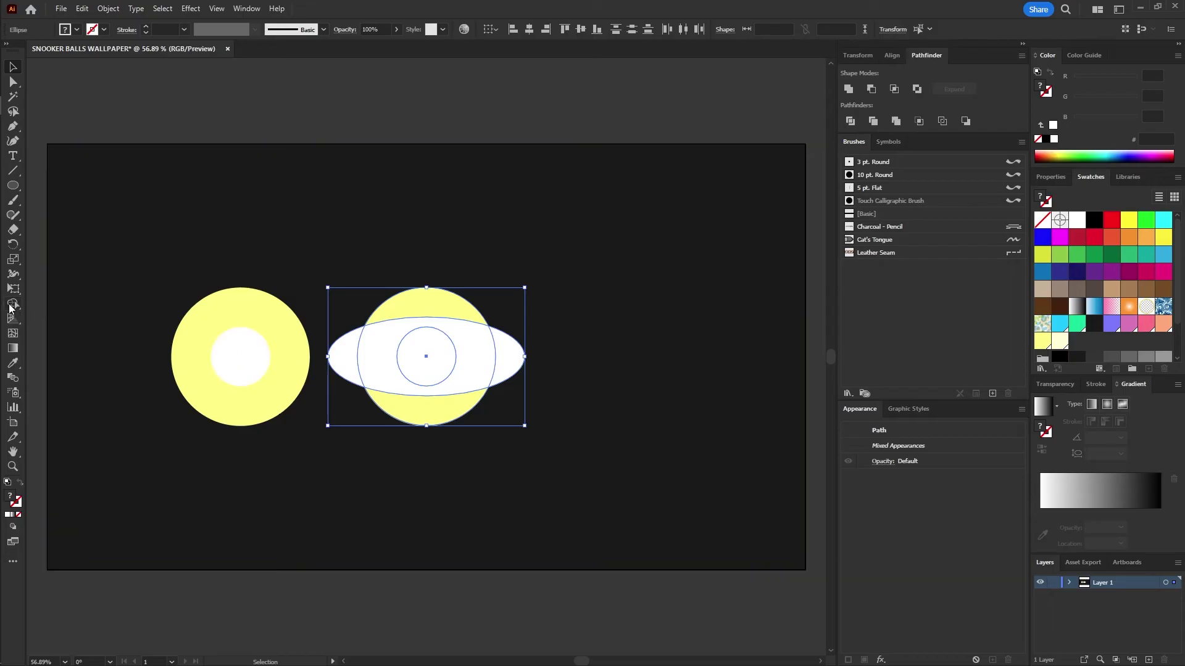
pyautogui.keyDown('alt'); pyautogui.click(352, 353); pyautogui.keyUp('alt')
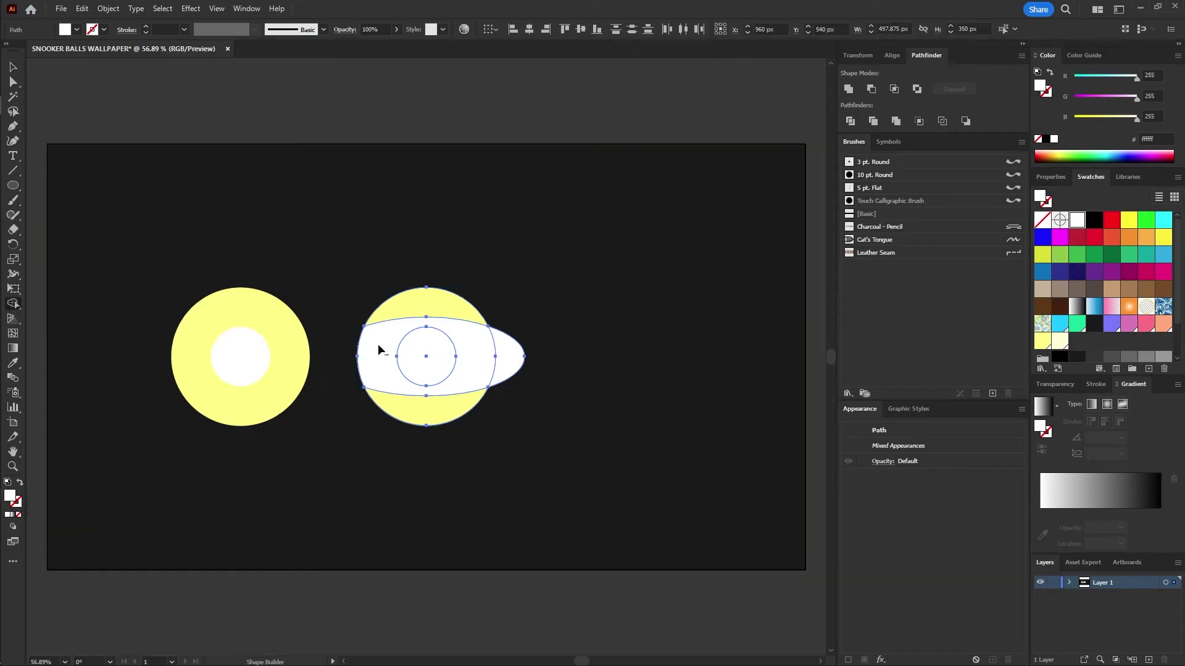
pyautogui.keyDown('alt'); pyautogui.click(504, 356); pyautogui.keyUp('alt')
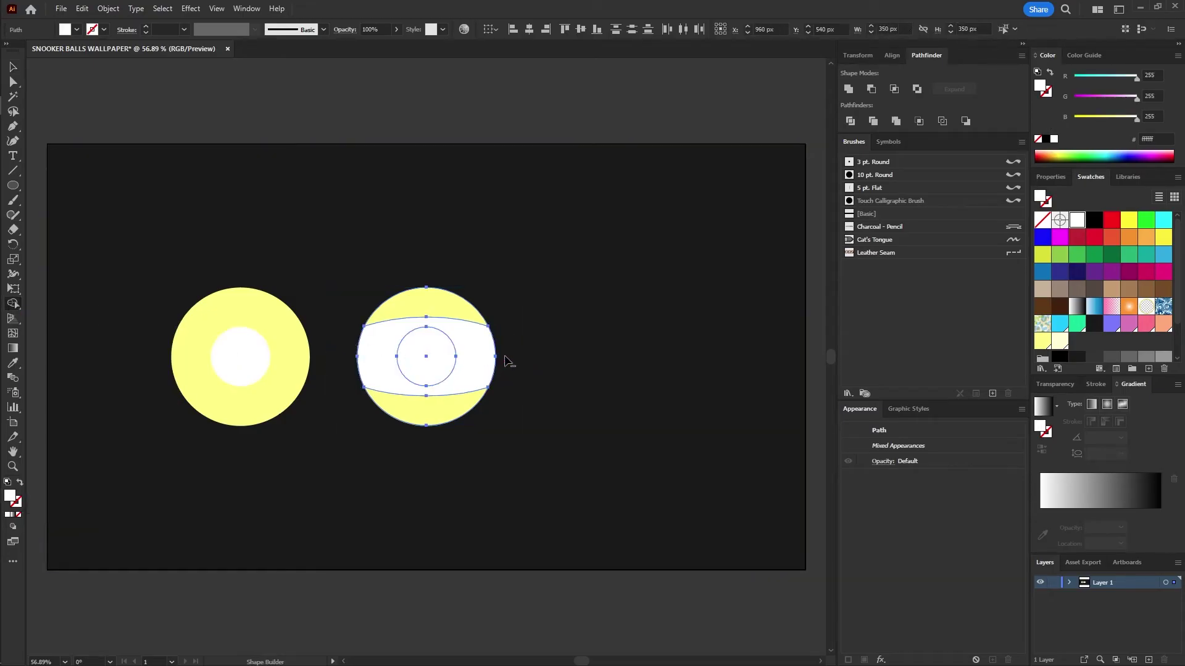
pyautogui.keyDown('alt'); pyautogui.click(437, 357); pyautogui.keyUp('alt')
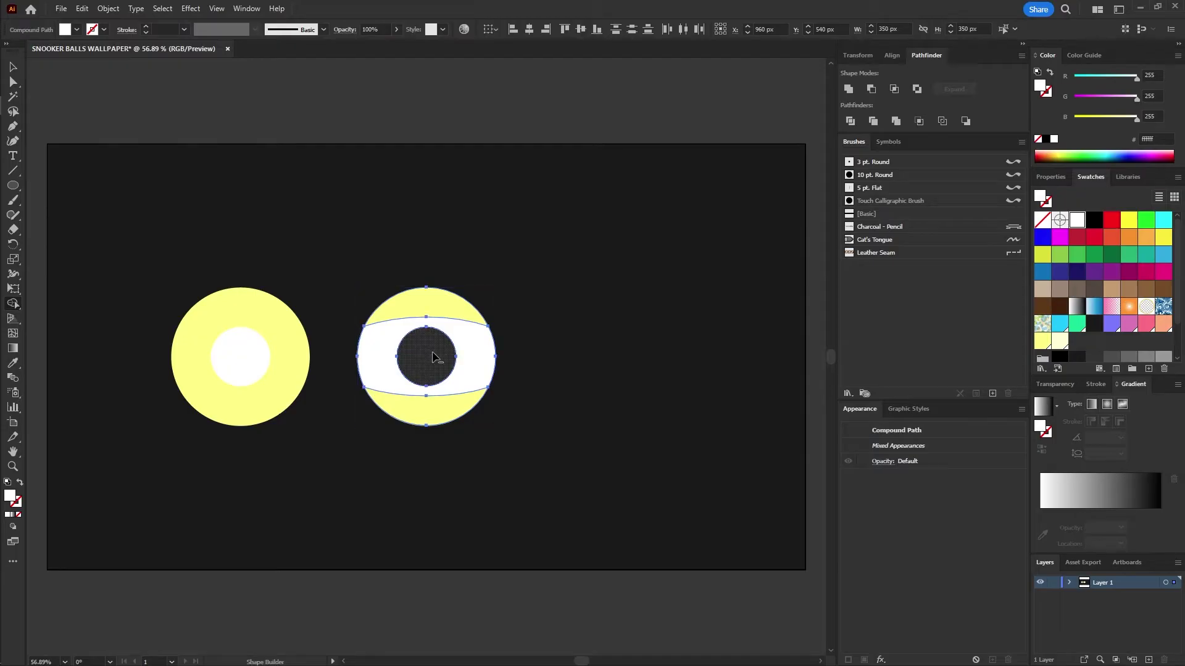
# Step: Colour the ball body pale cream and the band yellow, then move the striped ball lower right
pyautogui.press('a')
pyautogui.click(415, 317)
pyautogui.press('i')
pyautogui.click(238, 351)
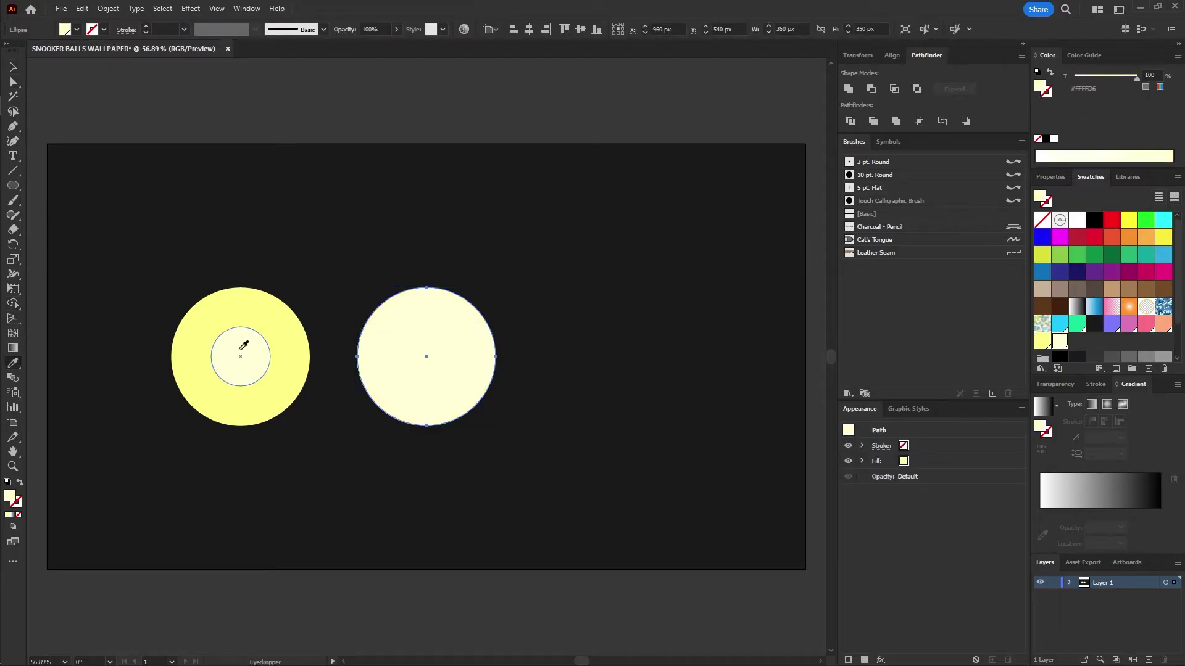
pyautogui.press('a')
pyautogui.press('v')
pyautogui.click(465, 343)
pyautogui.press('i')
pyautogui.click(290, 336)
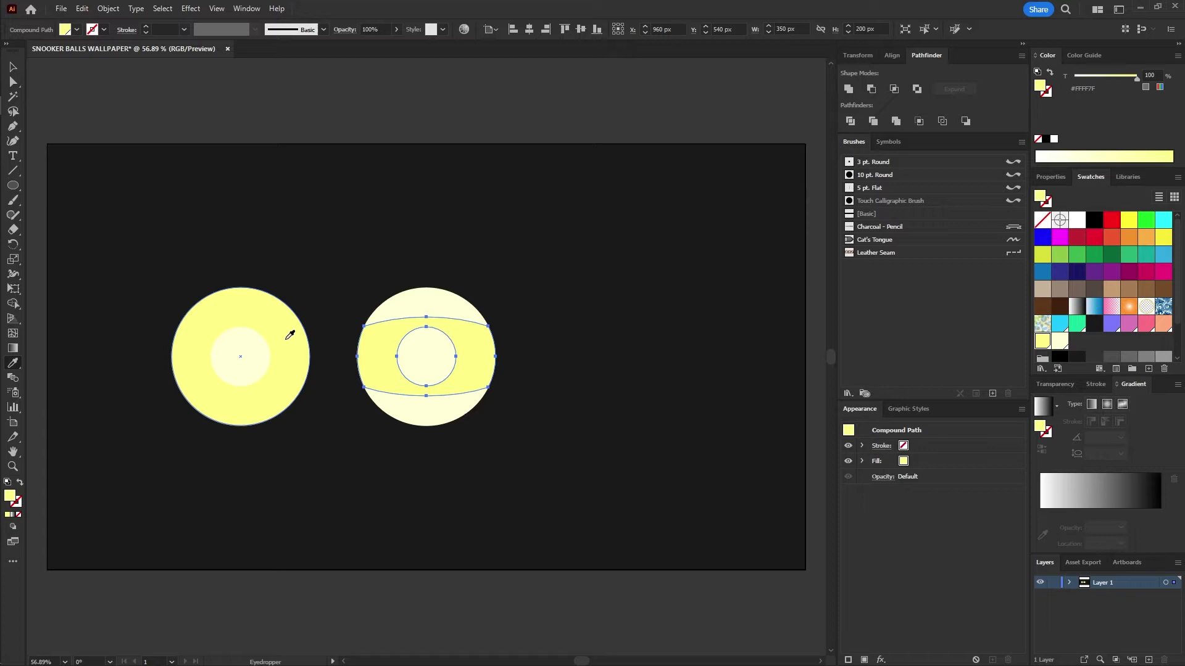
pyautogui.press('v')
pyautogui.moveTo(489, 116); pyautogui.dragTo(745, 487)
# Step: Move the yellow ball to the top-left, shrink it, and copy it into a five-ball row
pyautogui.click(267, 350)
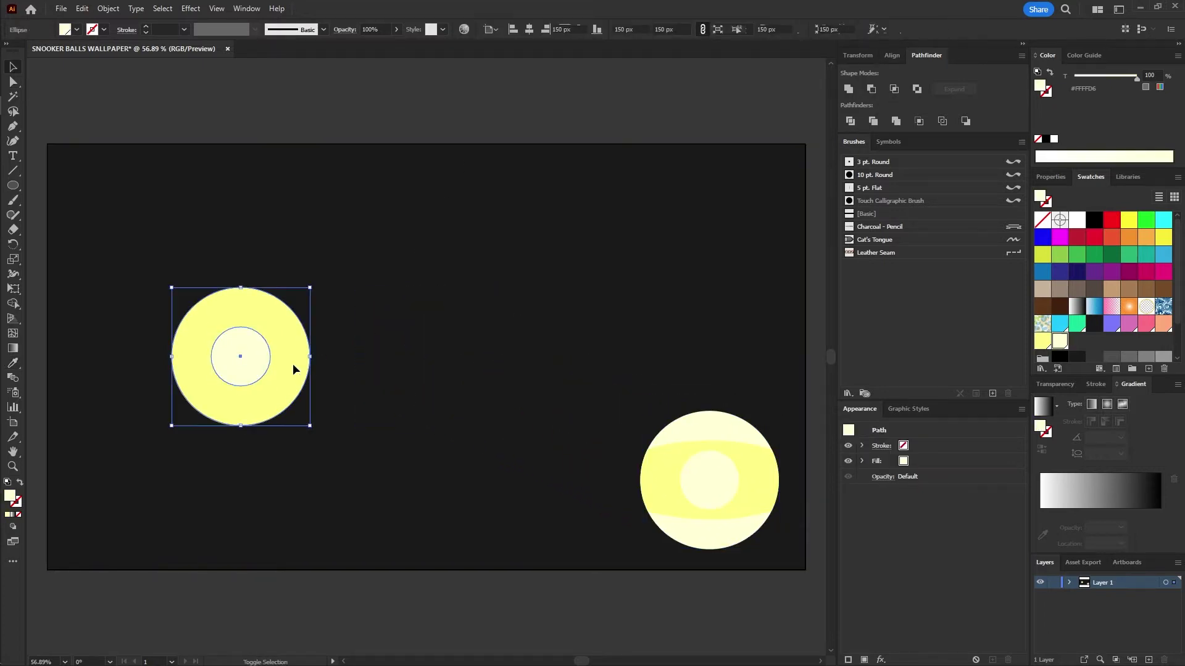
pyautogui.moveTo(269, 364); pyautogui.dragTo(170, 235)
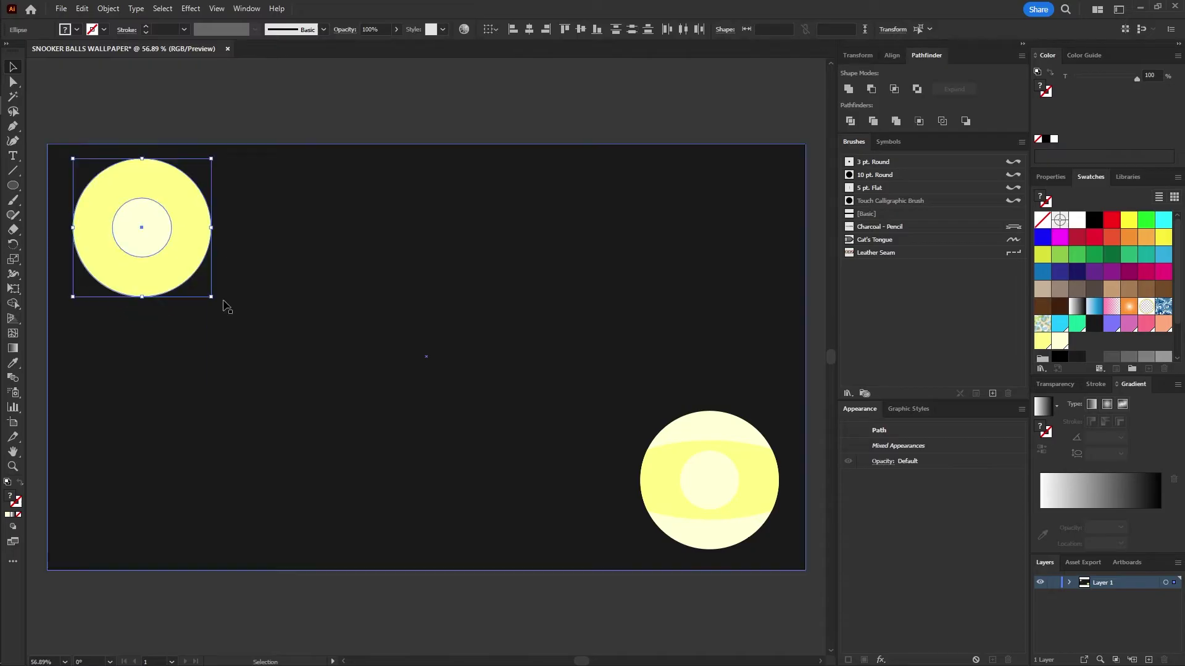
pyautogui.moveTo(214, 298); pyautogui.dragTo(197, 281)
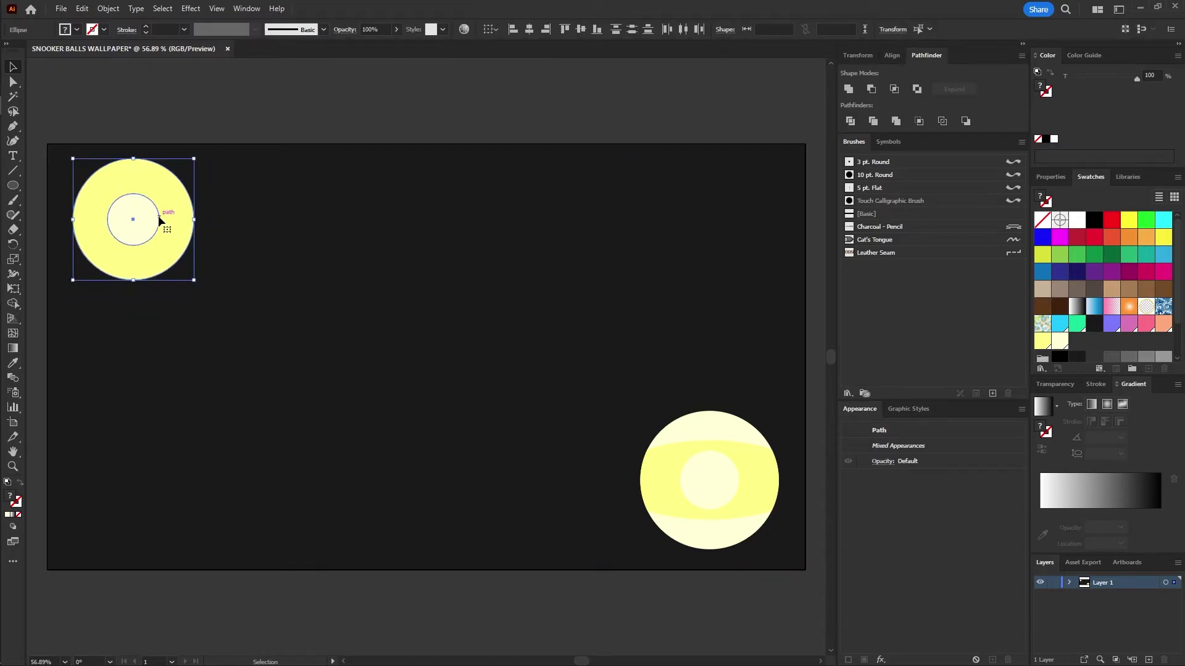
pyautogui.moveTo(164, 225); pyautogui.dragTo(306, 224)
pyautogui.hotkey('ctrl', 'd')
pyautogui.hotkey('ctrl', 'd')
pyautogui.hotkey('ctrl', 'd')
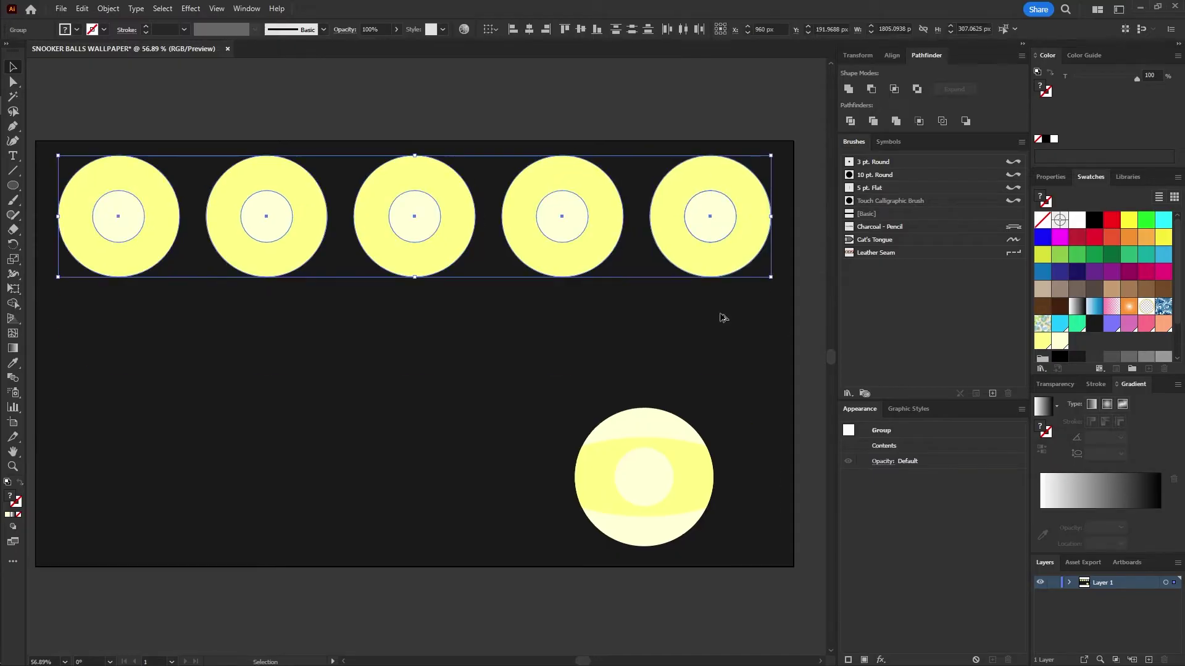
# Step: Copy the row down and centre the second row vertically on the artboard
pyautogui.moveTo(722, 224); pyautogui.dragTo(723, 360)
pyautogui.click(492, 29)
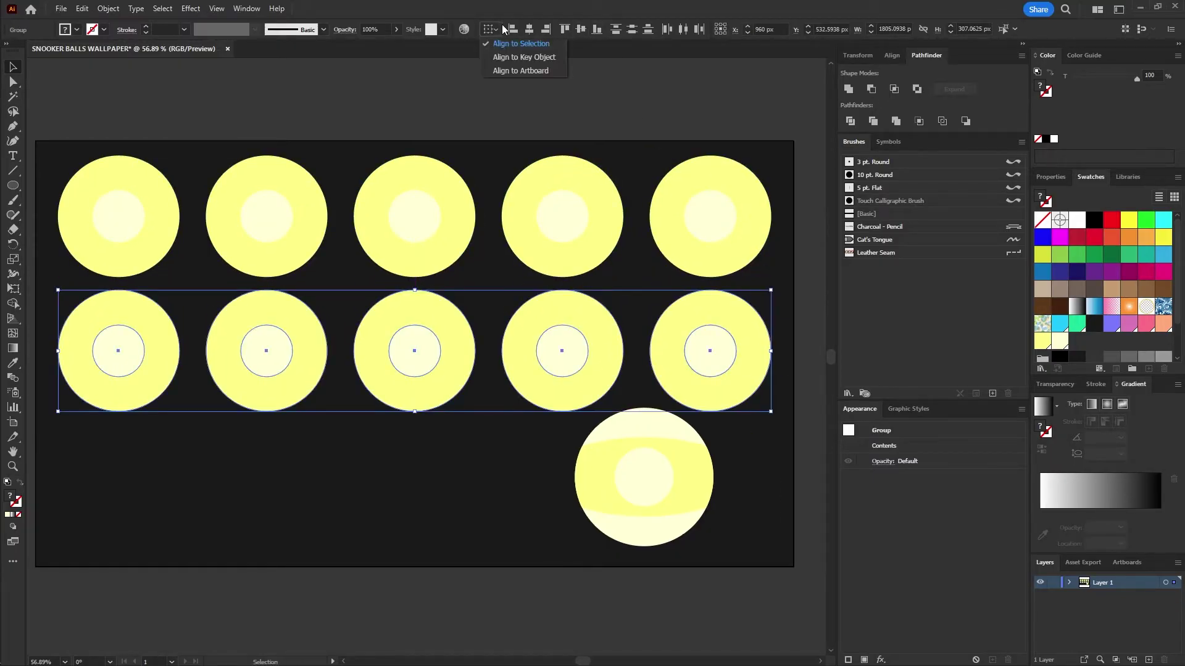
pyautogui.click(520, 74)
pyautogui.click(581, 29)
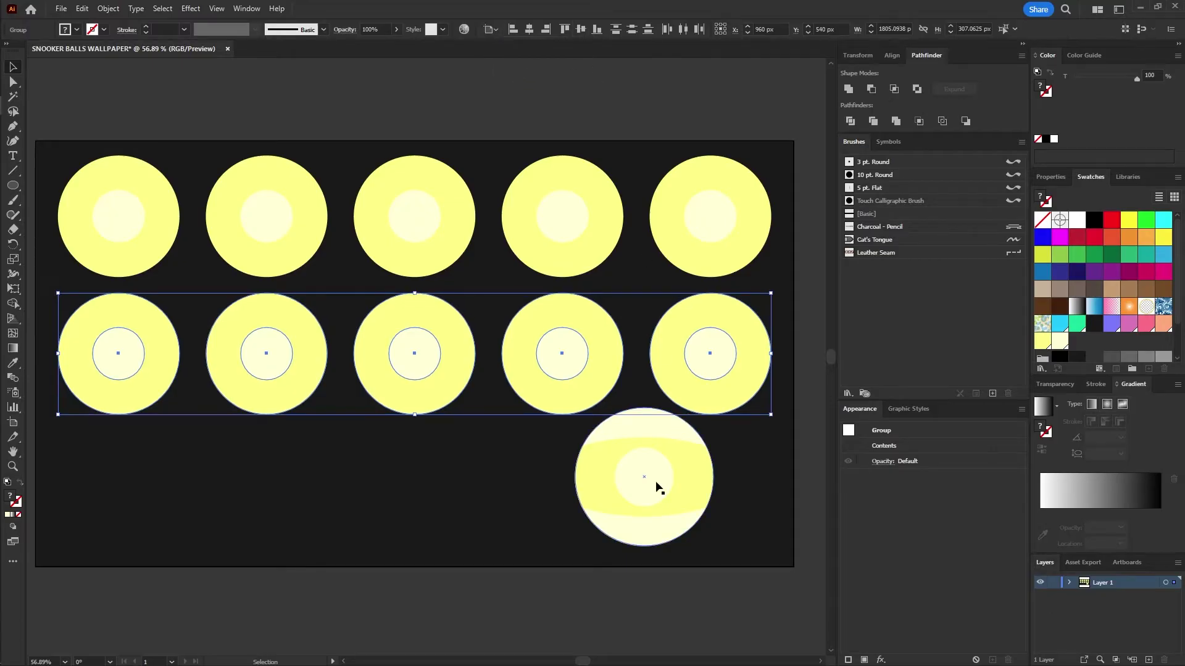
# Step: Replace row two's last two balls with striped copies and fill row three with striped balls
pyautogui.moveTo(783, 404); pyautogui.dragTo(509, 329)
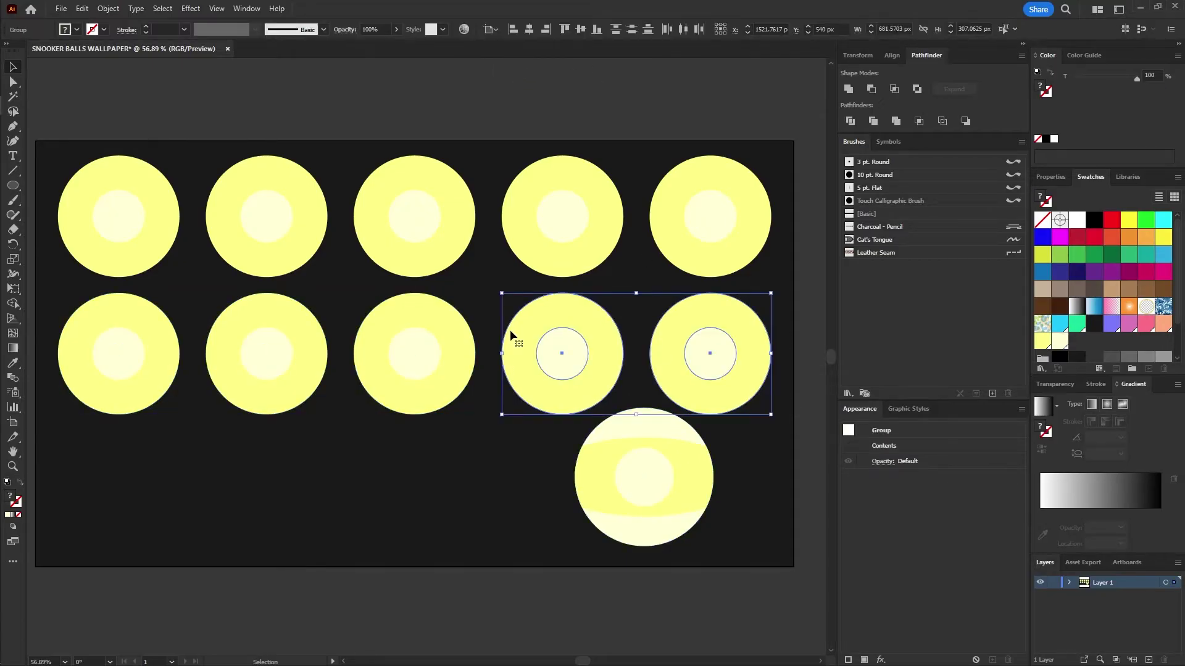
pyautogui.press('Delete')
pyautogui.moveTo(656, 499); pyautogui.dragTo(563, 355)
pyautogui.moveTo(635, 357); pyautogui.dragTo(625, 355)
pyautogui.moveTo(590, 339); pyautogui.dragTo(736, 337)
pyautogui.keyDown('shift'); pyautogui.click(589, 357); pyautogui.keyUp('shift')
pyautogui.moveTo(590, 357); pyautogui.dragTo(590, 492)
pyautogui.moveTo(590, 493); pyautogui.dragTo(293, 493)
pyautogui.moveTo(293, 473); pyautogui.dragTo(145, 476)
pyautogui.click(192, 432)
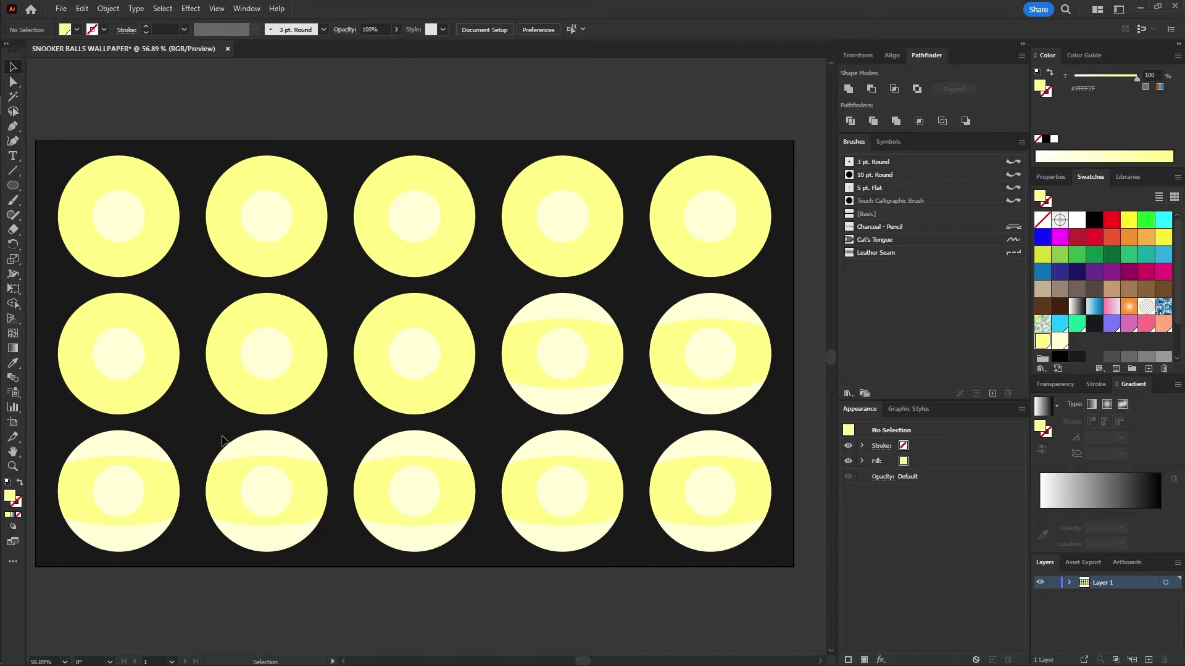
# Step: Colour the top-row balls' outer rings cyan, pink, purple and salmon
pyautogui.press('a')
pyautogui.click(161, 246)
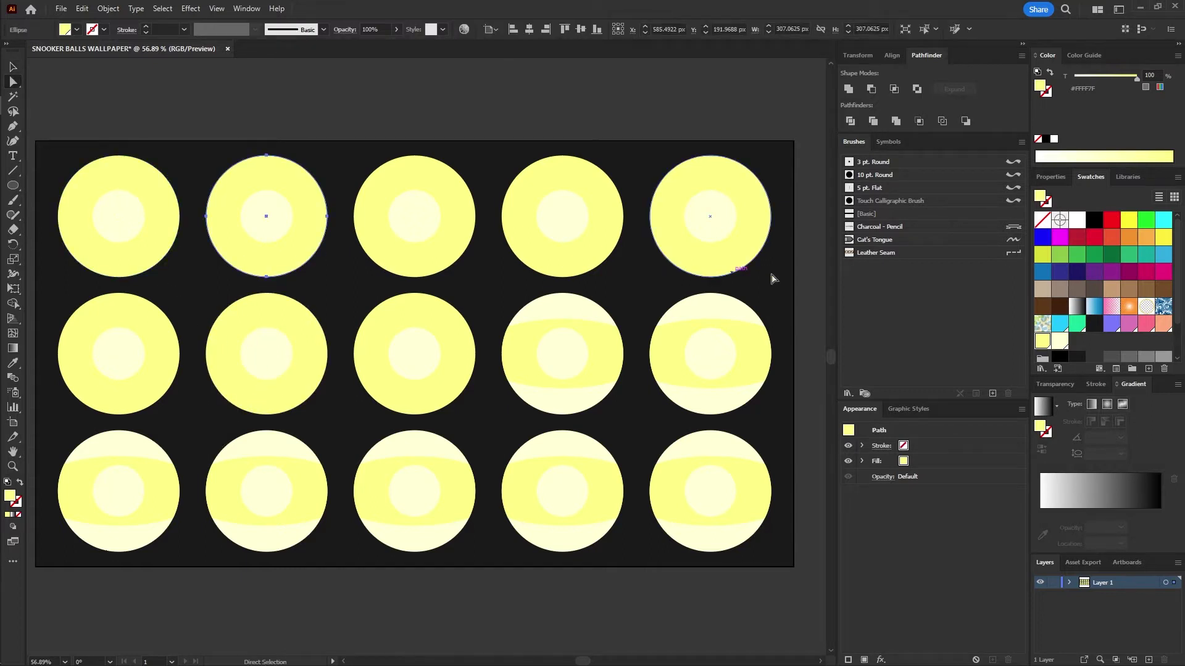
pyautogui.click(1061, 325)
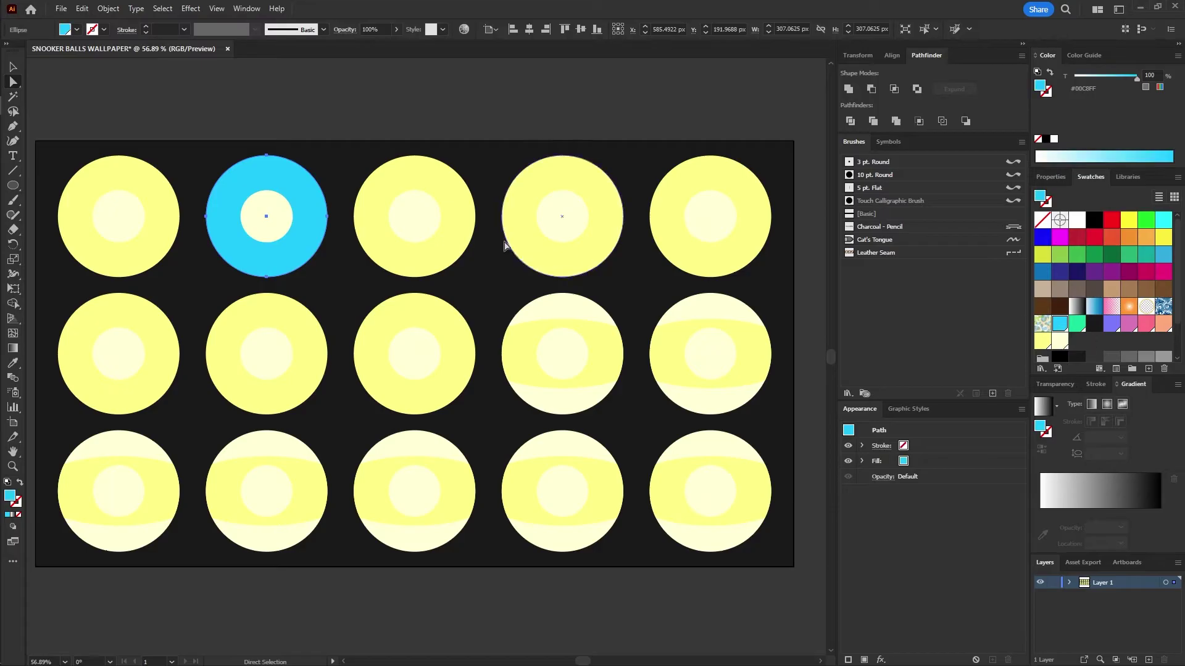
pyautogui.click(431, 255)
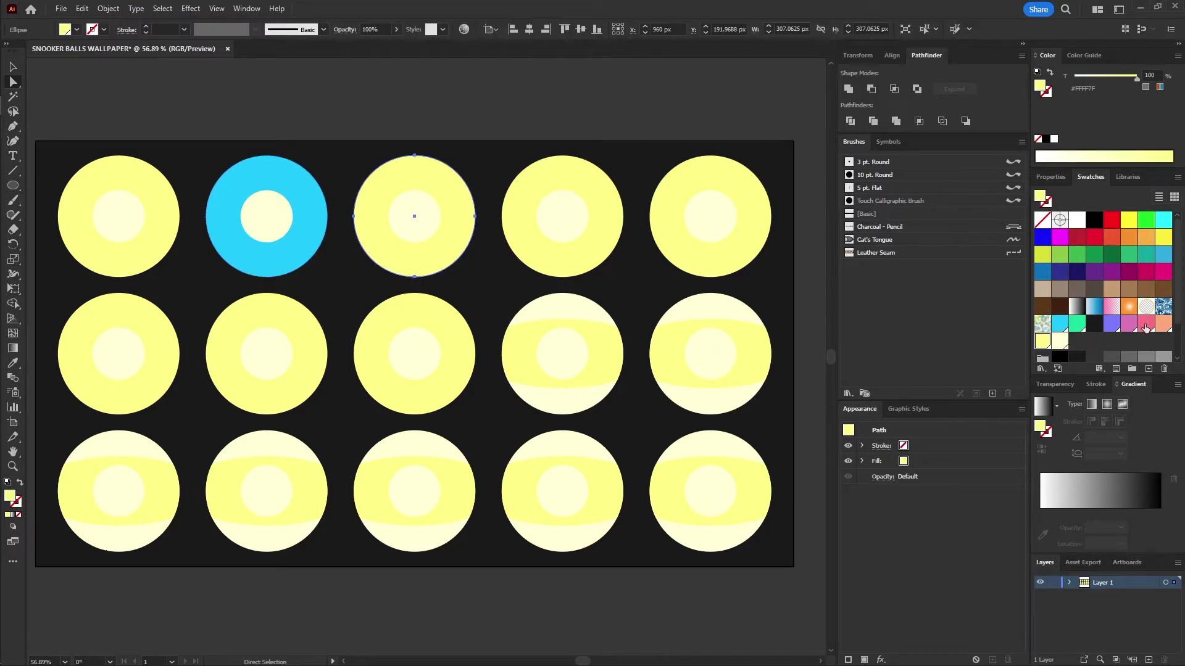
pyautogui.click(1146, 325)
pyautogui.click(577, 254)
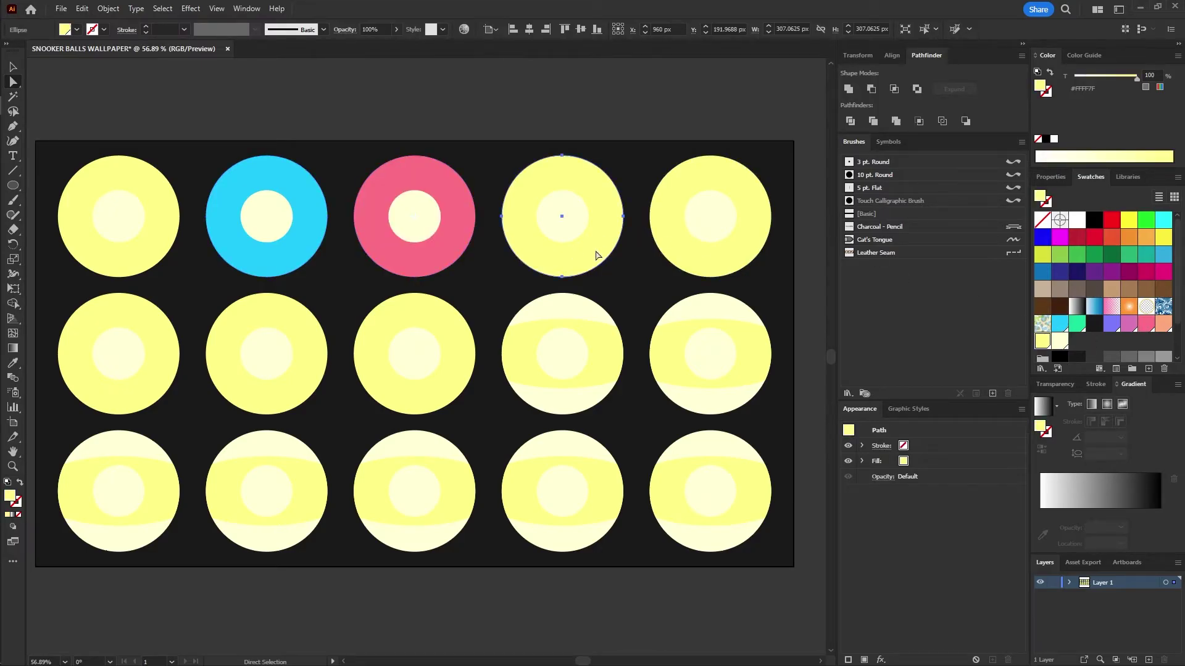
pyautogui.click(1113, 322)
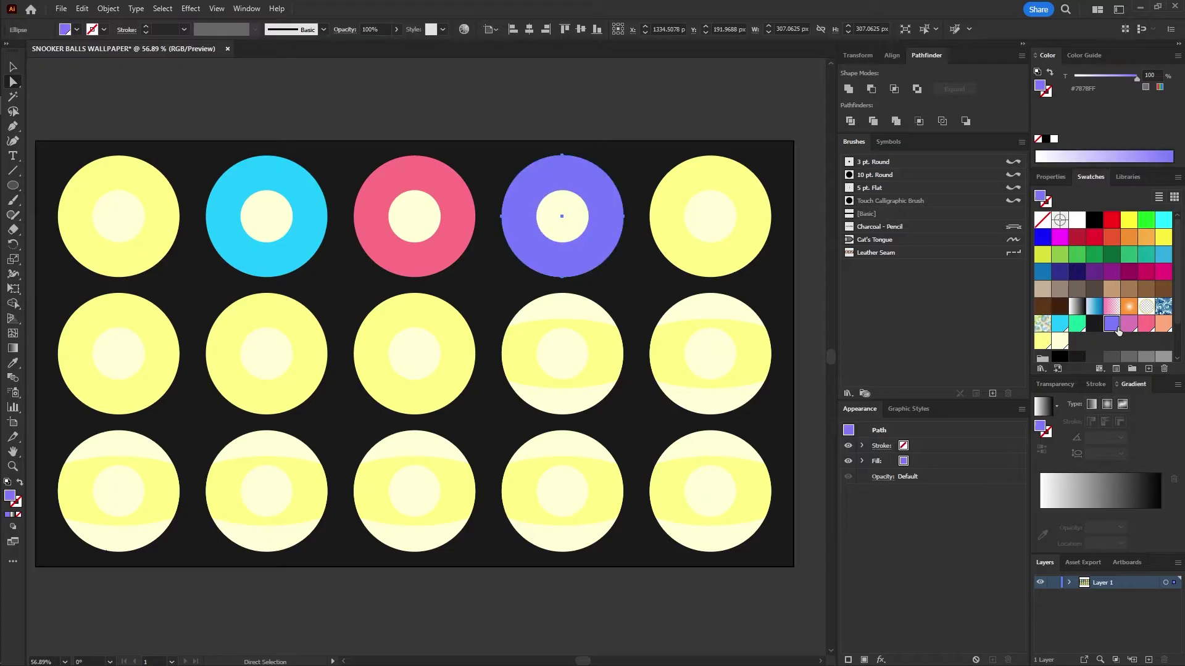
pyautogui.click(700, 264)
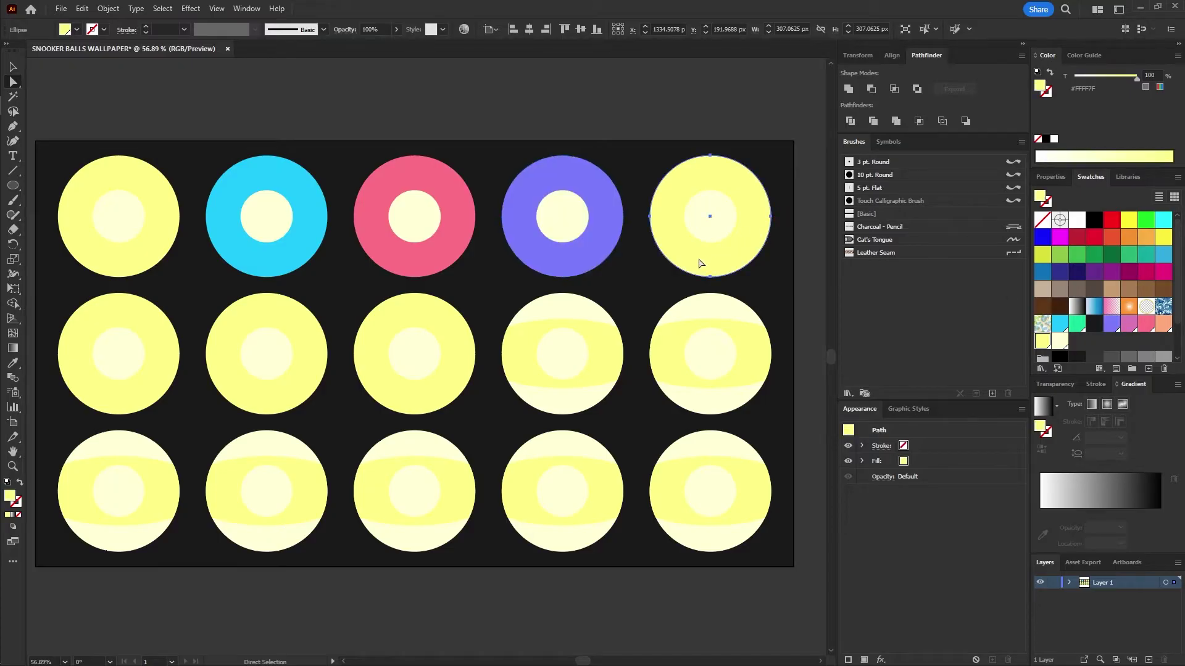
pyautogui.click(1155, 327)
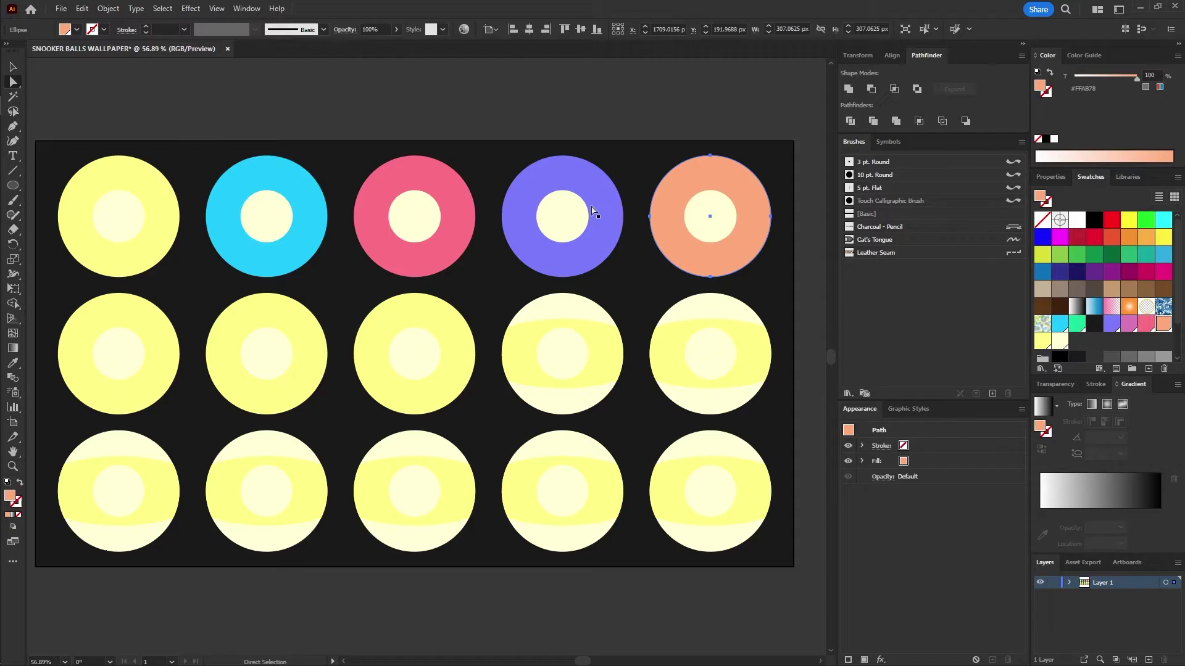
# Step: Colour the first three middle-row balls green, pink and dark grey
pyautogui.click(160, 325)
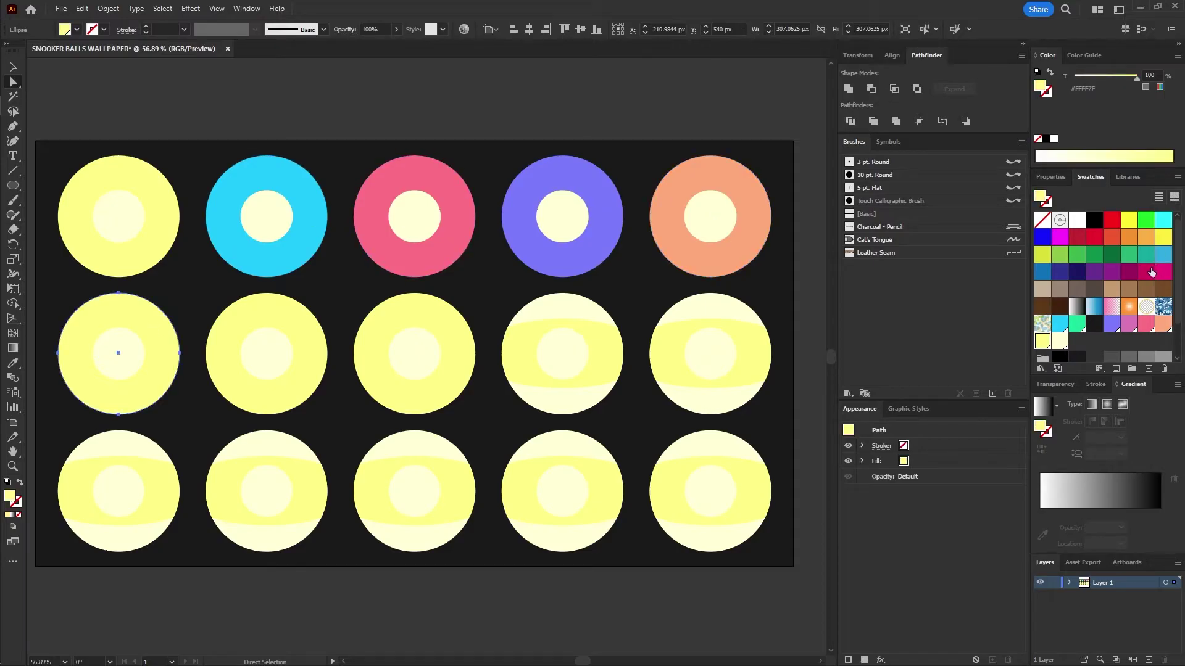
pyautogui.click(1077, 323)
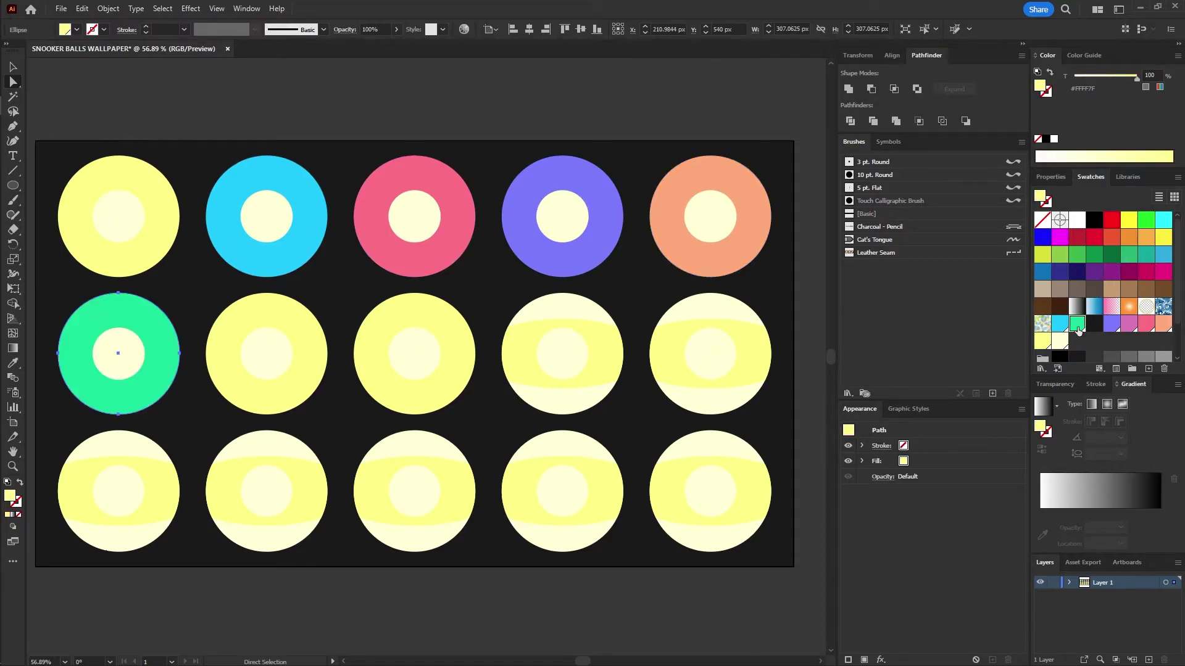
pyautogui.click(303, 330)
pyautogui.click(1129, 325)
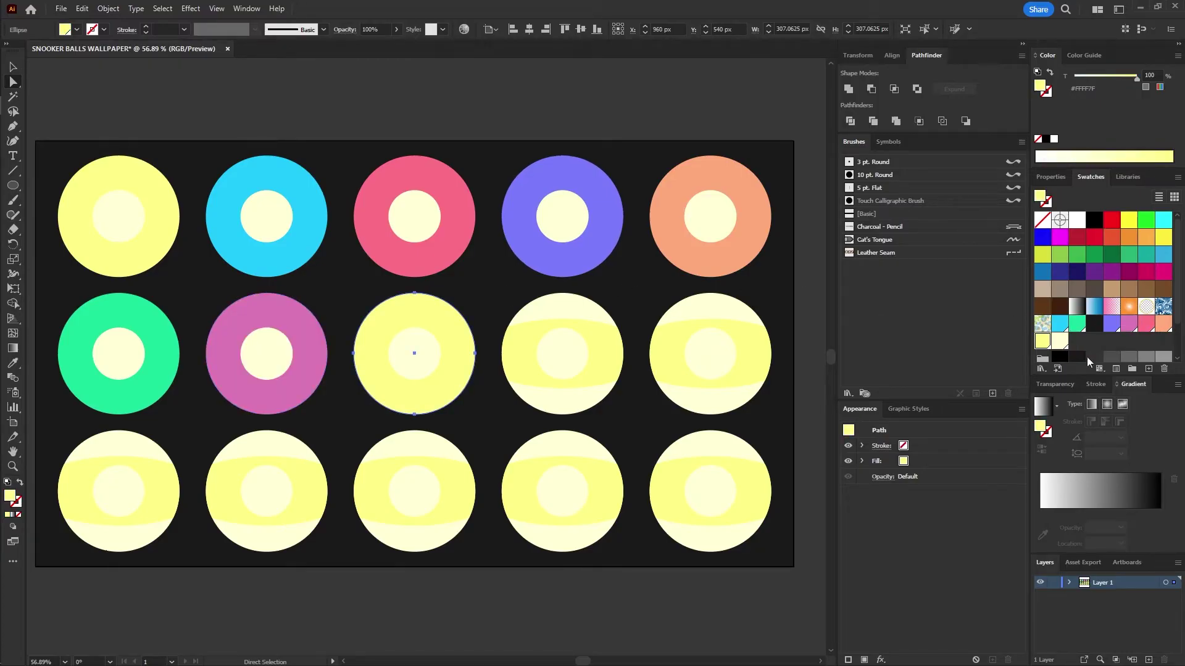
pyautogui.click(1096, 358)
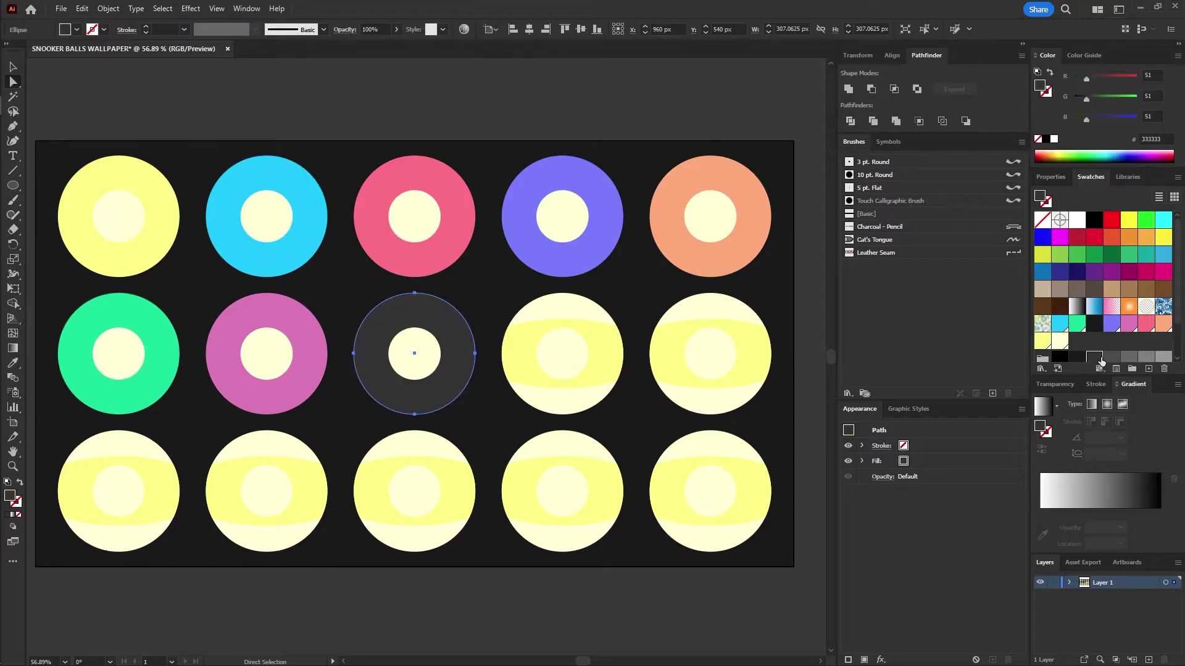
pyautogui.click(586, 110)
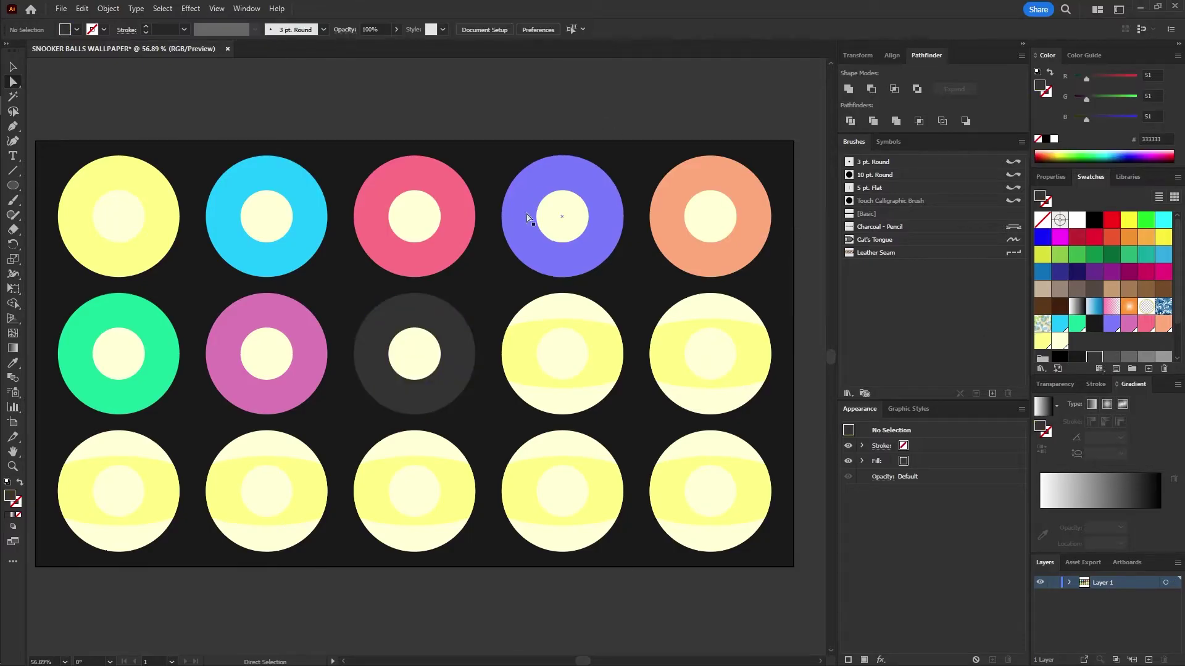
# Step: Colour the last middle-row ball's band cyan and the bottom-left ball's band pink
pyautogui.click(547, 308)
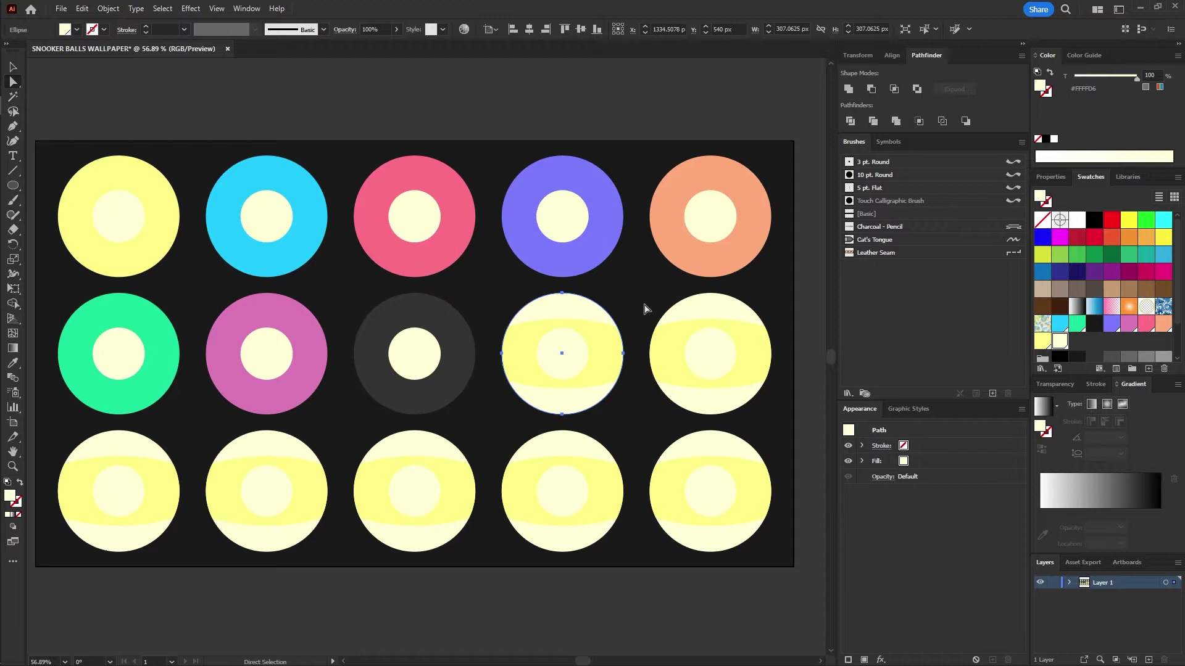
pyautogui.click(608, 336)
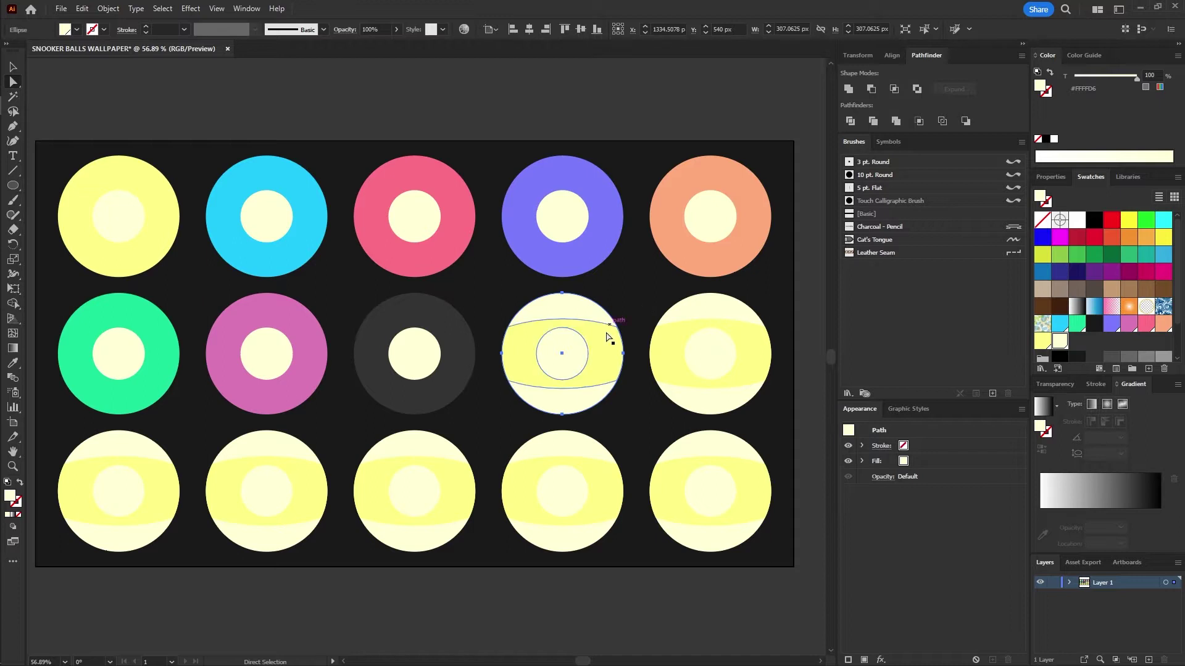
pyautogui.click(680, 331)
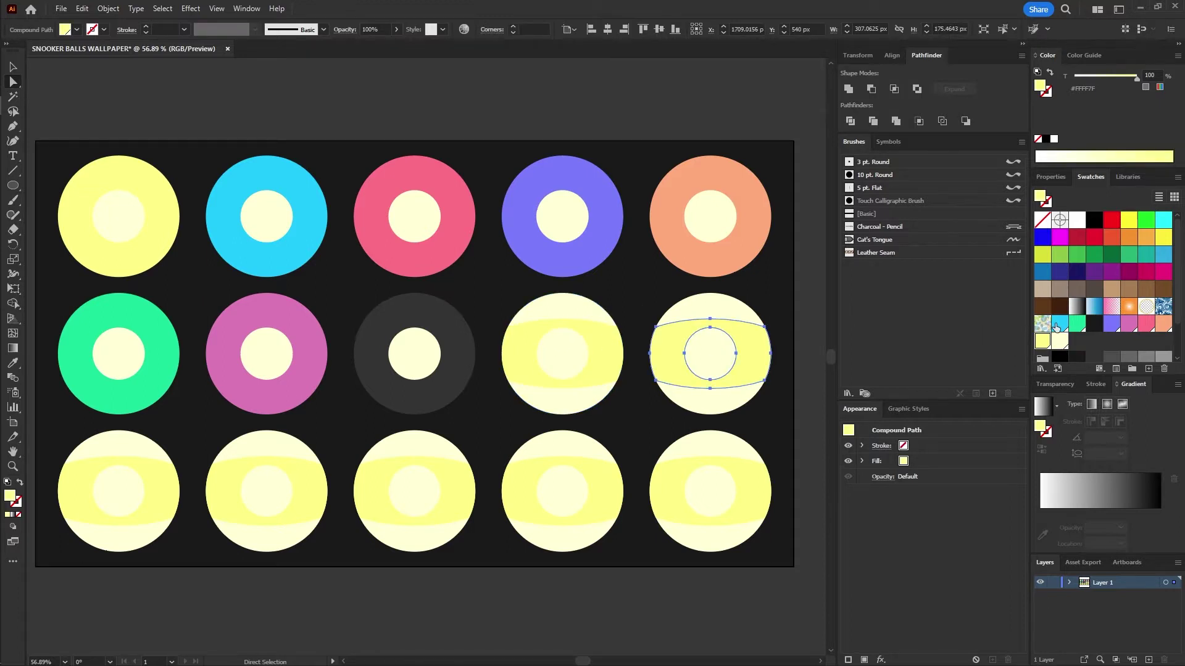
pyautogui.click(1058, 325)
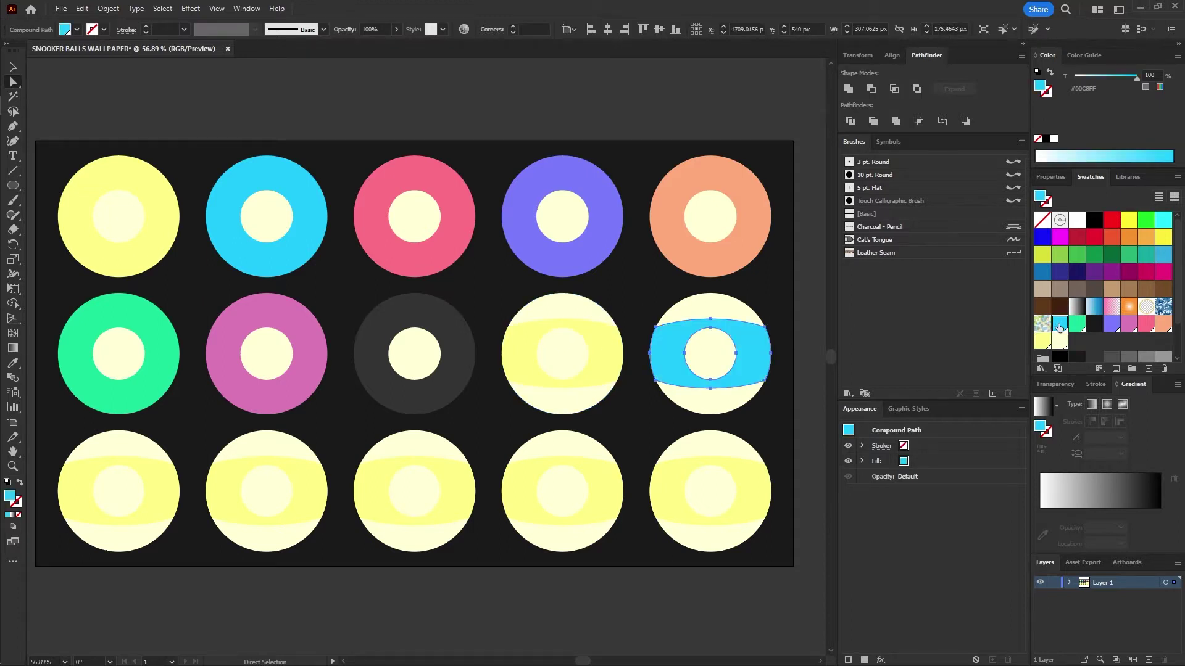
pyautogui.click(166, 488)
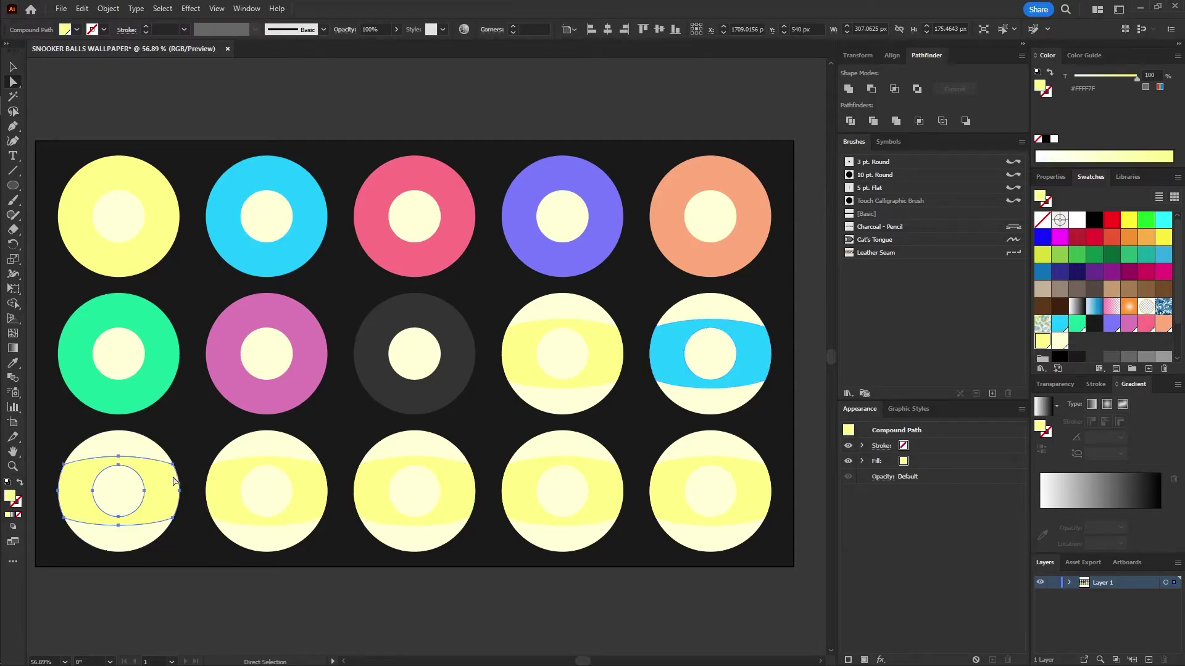
pyautogui.click(1147, 325)
# Step: Colour the remaining bottom-row bands purple, orange, green and pink
pyautogui.click(306, 489)
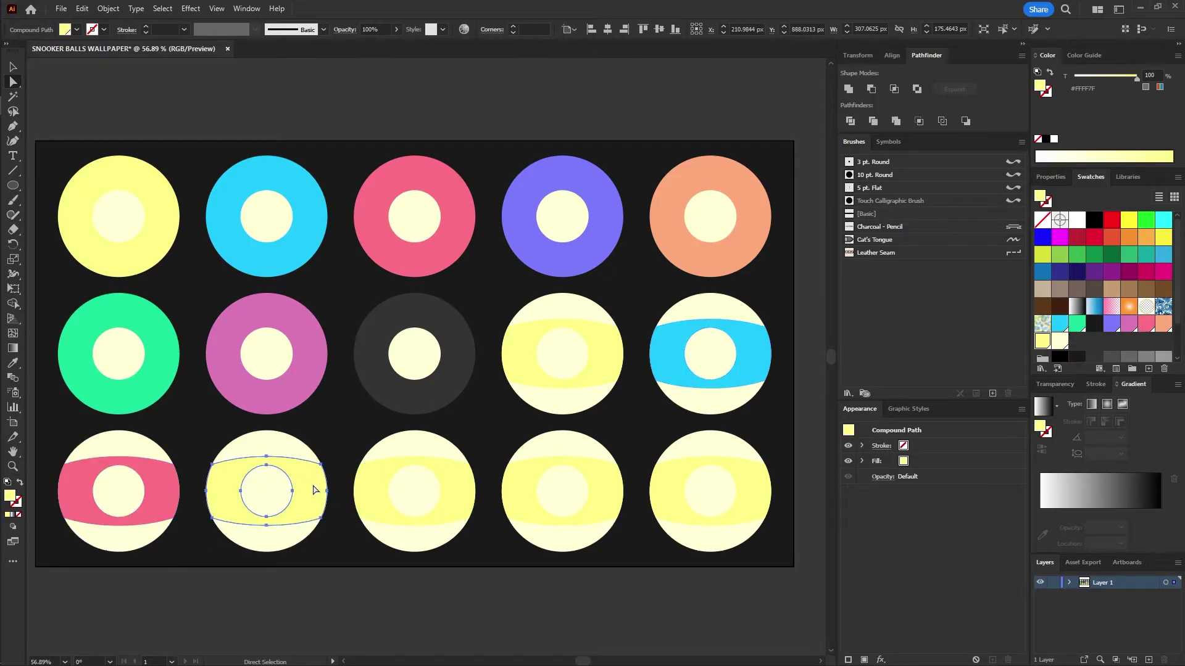
pyautogui.click(1111, 324)
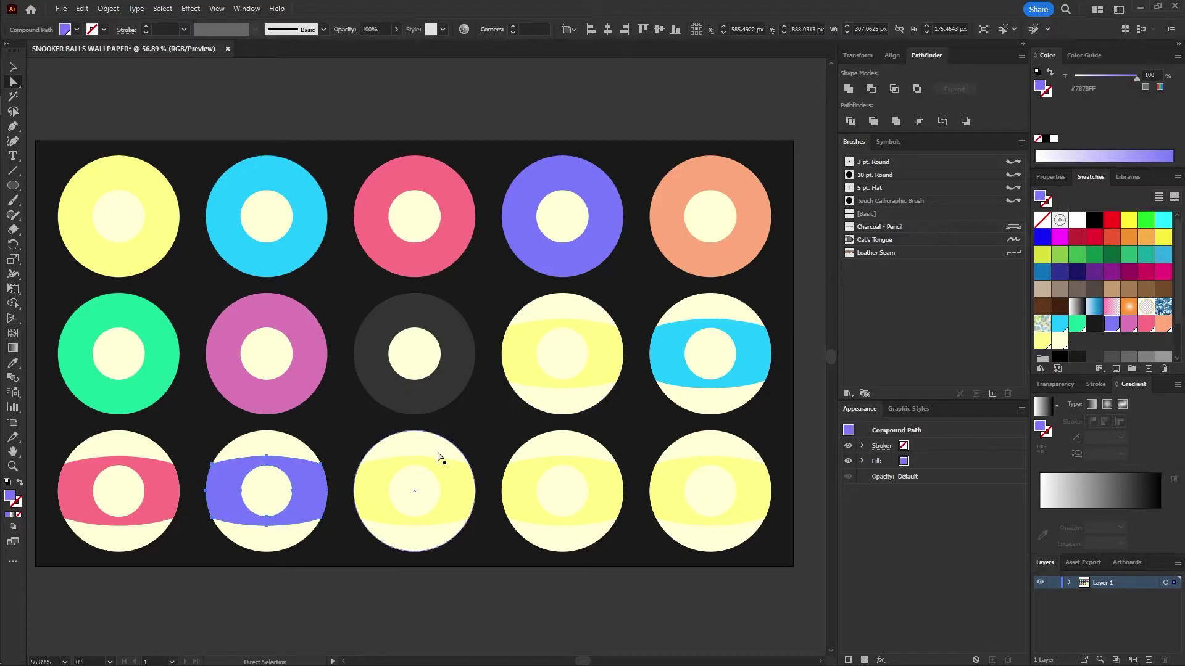
pyautogui.click(446, 482)
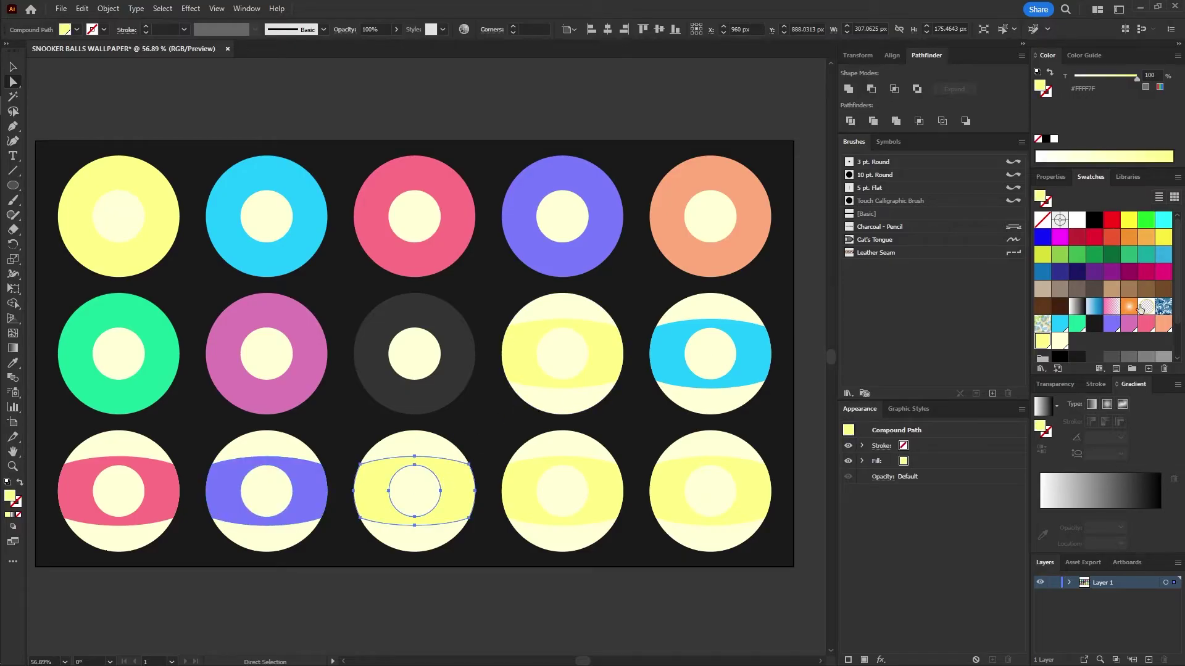
pyautogui.click(1164, 324)
pyautogui.click(523, 488)
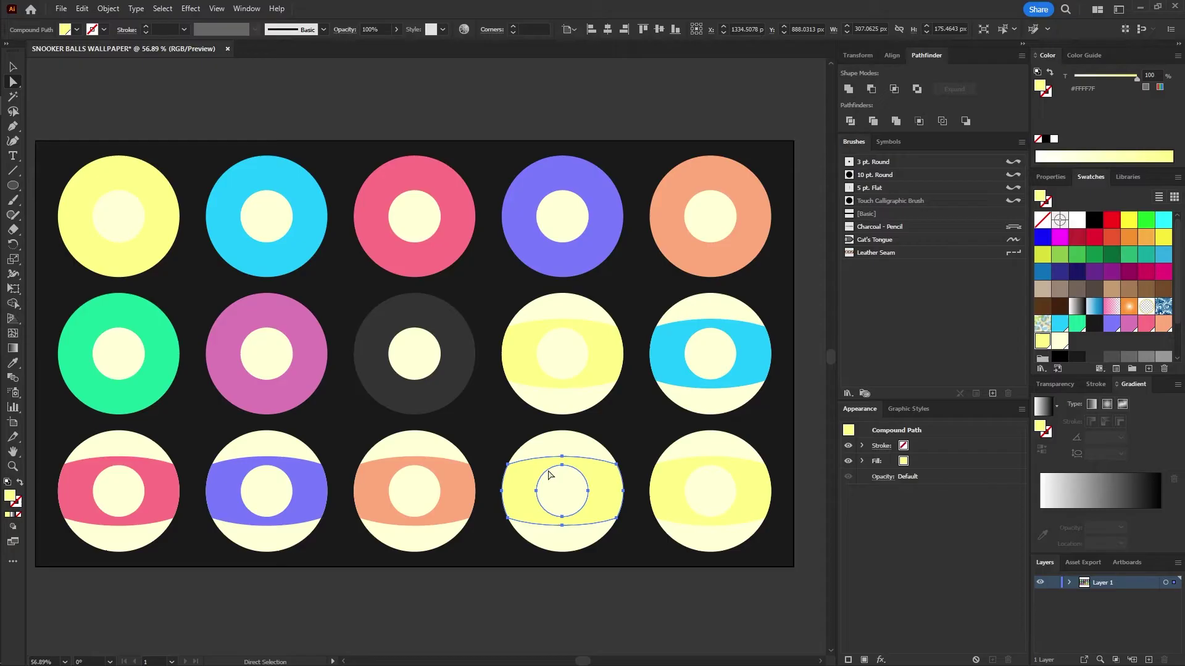
pyautogui.click(1076, 324)
pyautogui.click(751, 479)
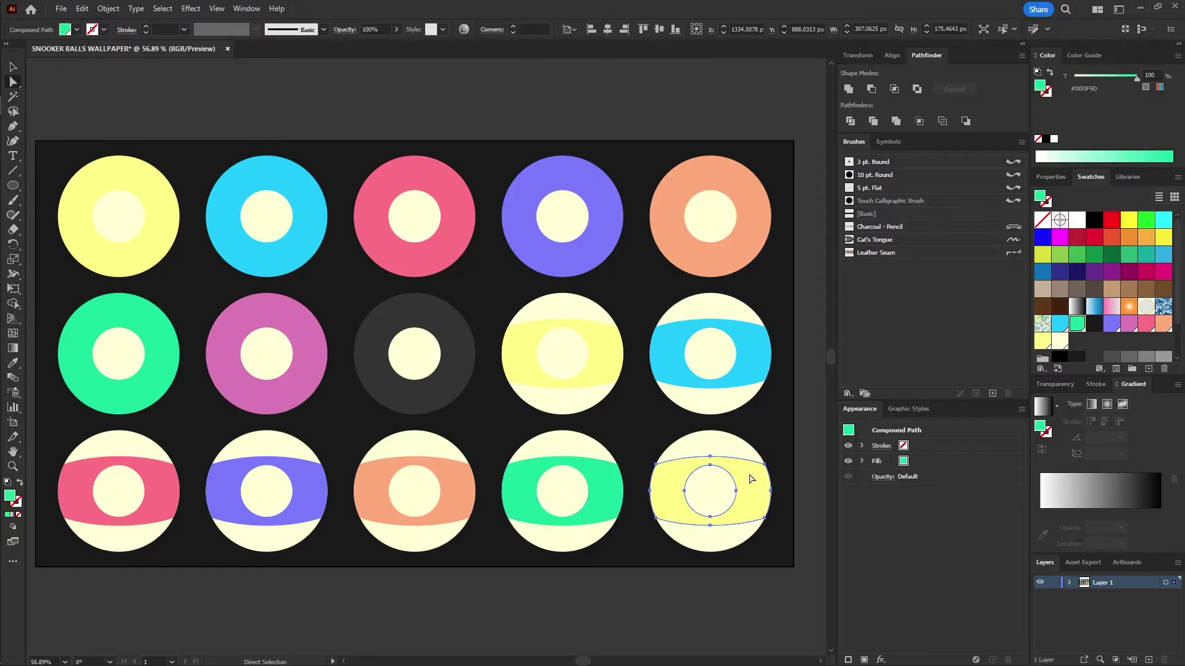
pyautogui.click(1129, 325)
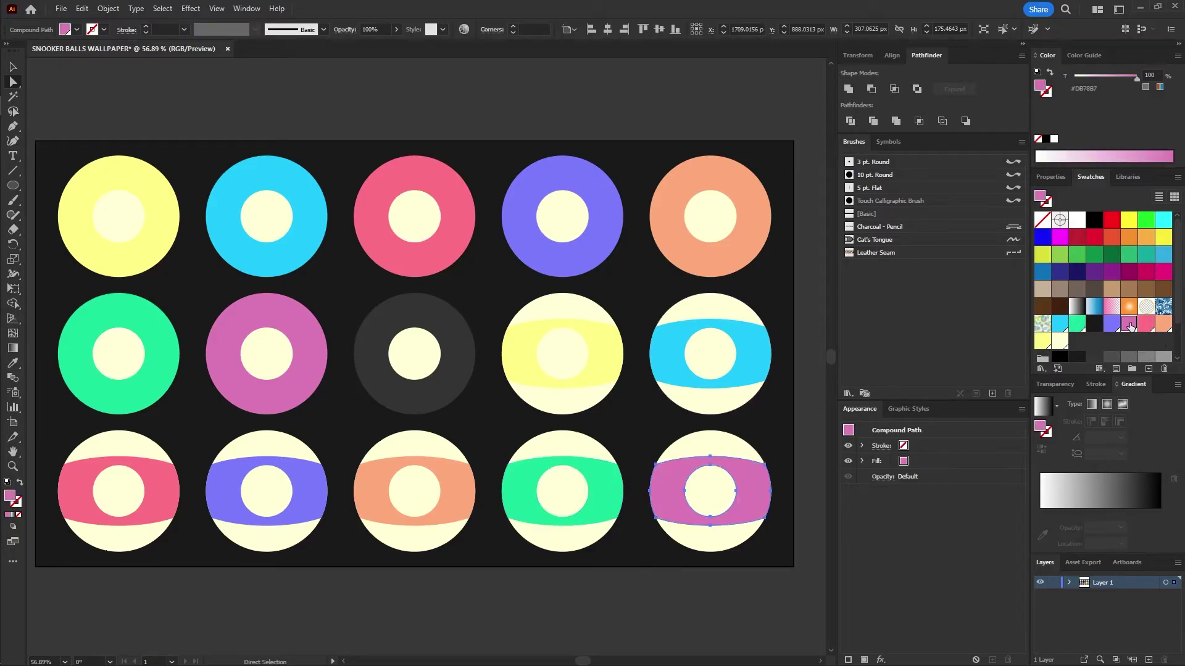
pyautogui.press('v')
pyautogui.click(124, 222)
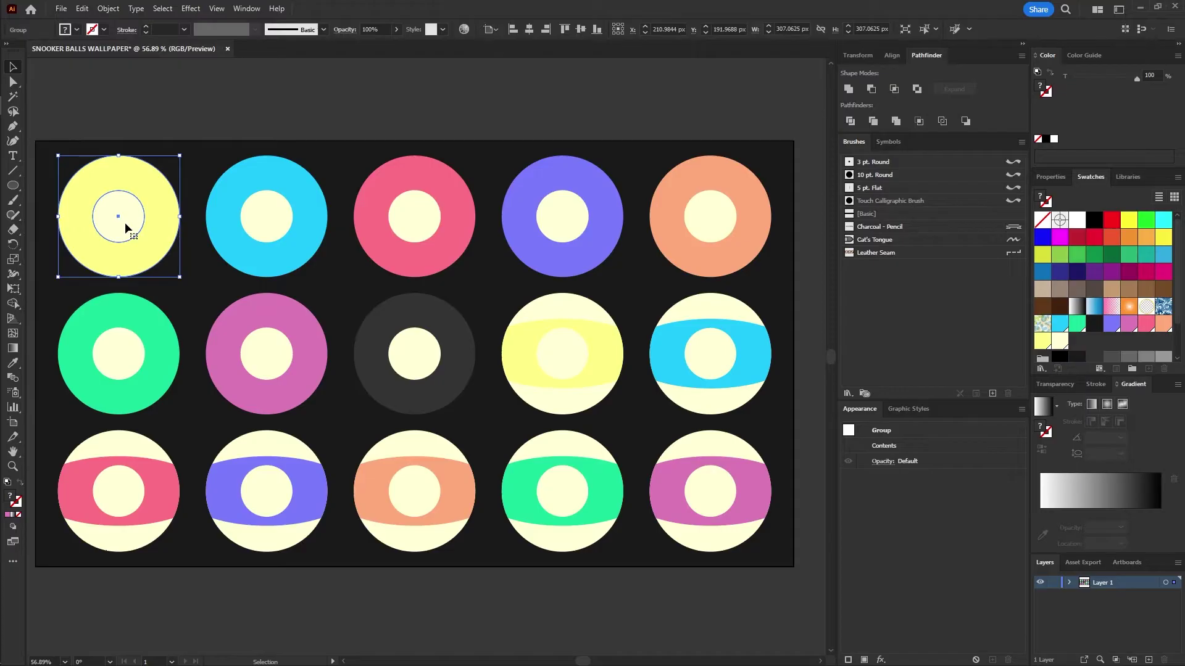
# Step: Ungroup all artwork and remove the solid balls' inner circles from Layer 1
pyautogui.hotkey('ctrl', 'a')
pyautogui.click(82, 8)
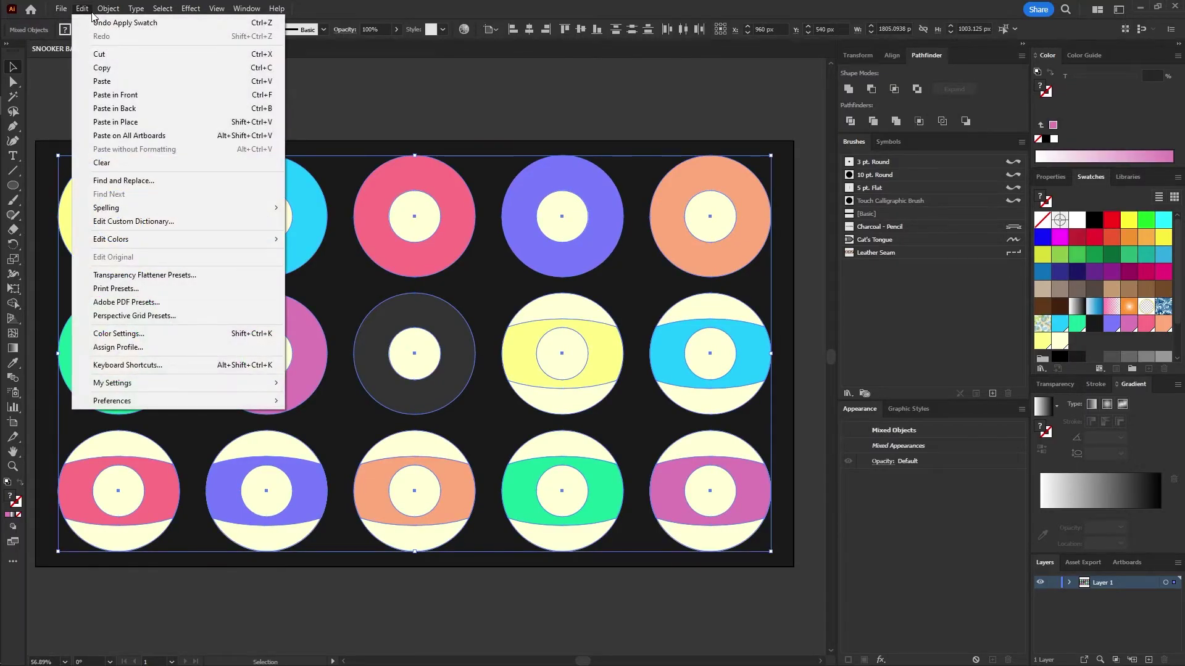
pyautogui.moveTo(107, 15)
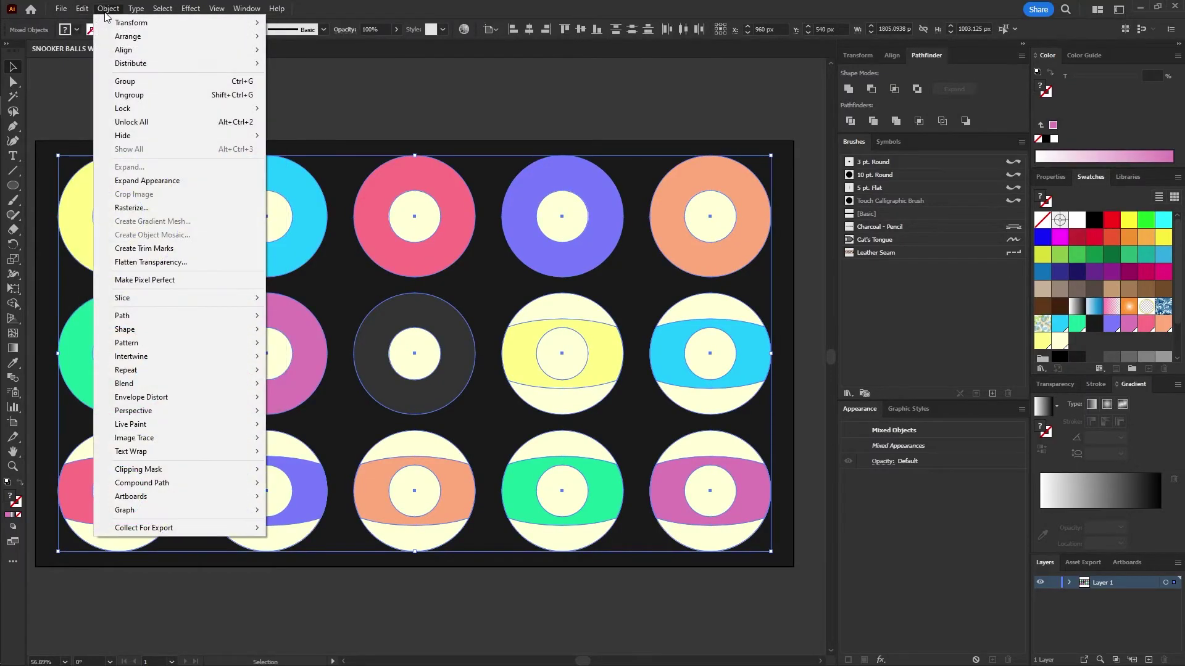
pyautogui.click(142, 95)
pyautogui.click(130, 213)
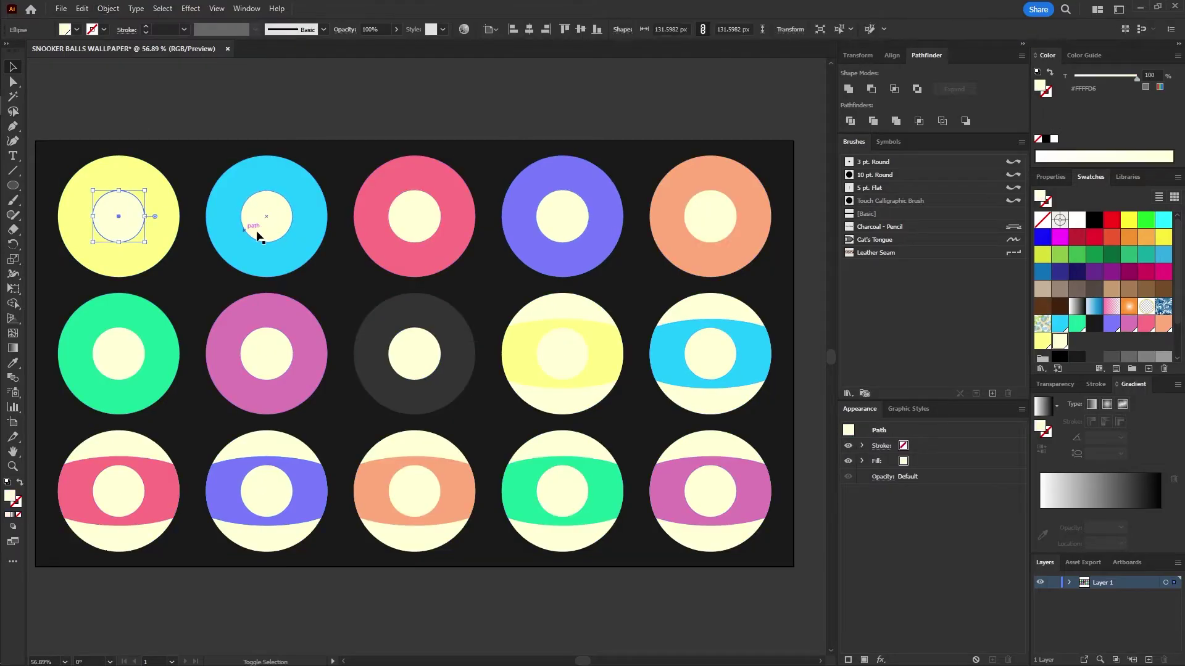
pyautogui.keyDown('shift'); pyautogui.click(275, 232); pyautogui.keyUp('shift')
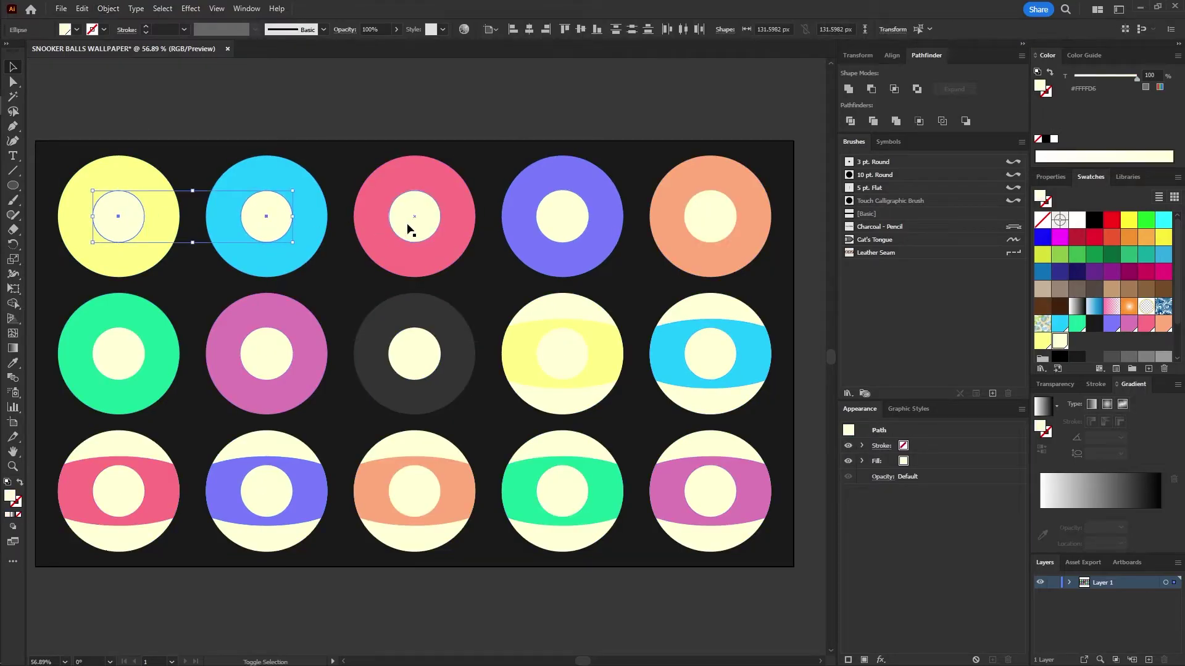
pyautogui.keyDown('shift'); pyautogui.click(409, 230); pyautogui.keyUp('shift')
pyautogui.keyDown('shift'); pyautogui.click(549, 232); pyautogui.keyUp('shift')
pyautogui.keyDown('shift'); pyautogui.click(716, 236); pyautogui.keyUp('shift')
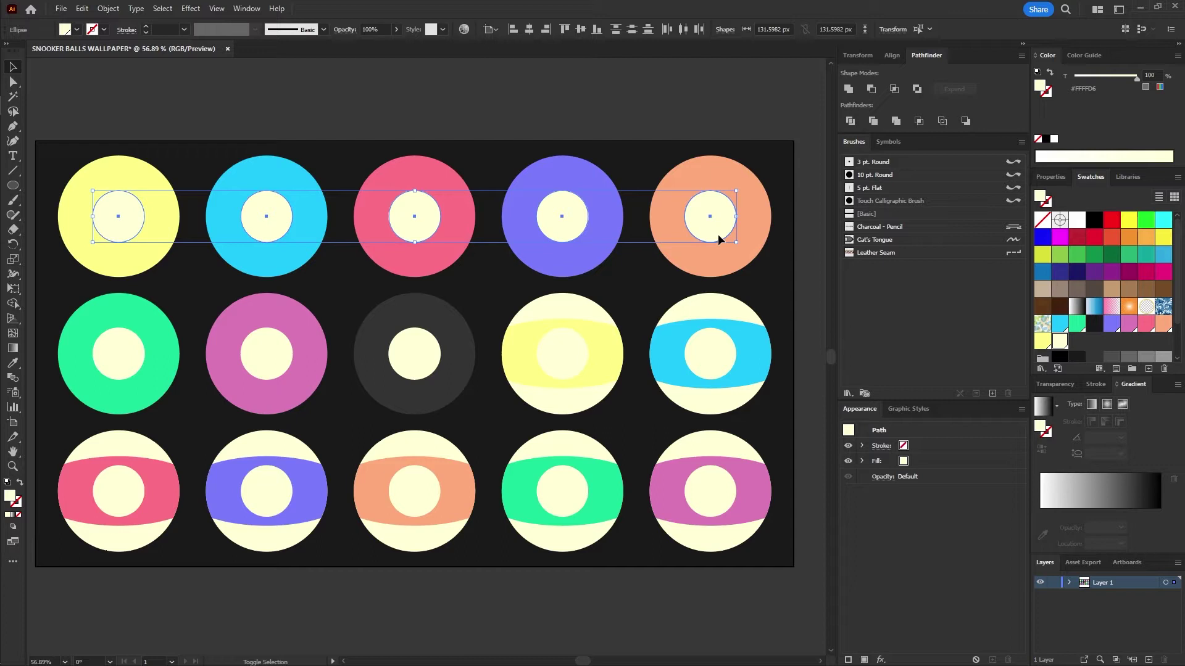
pyautogui.keyDown('shift'); pyautogui.click(428, 343); pyautogui.keyUp('shift')
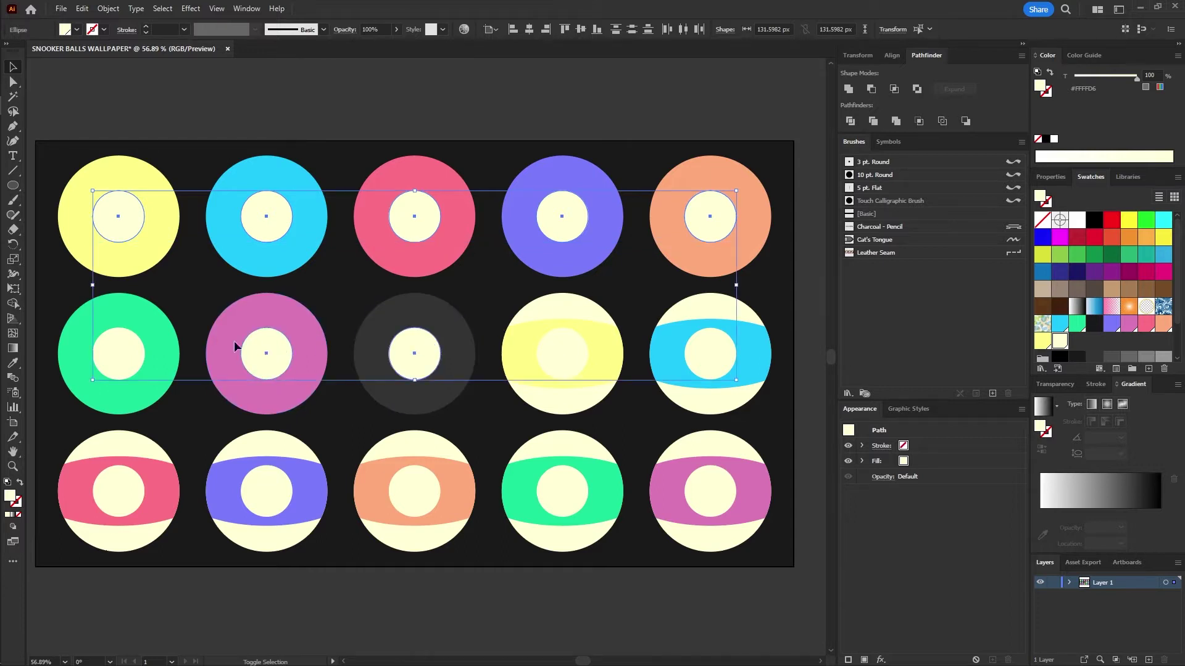
pyautogui.press('Delete')
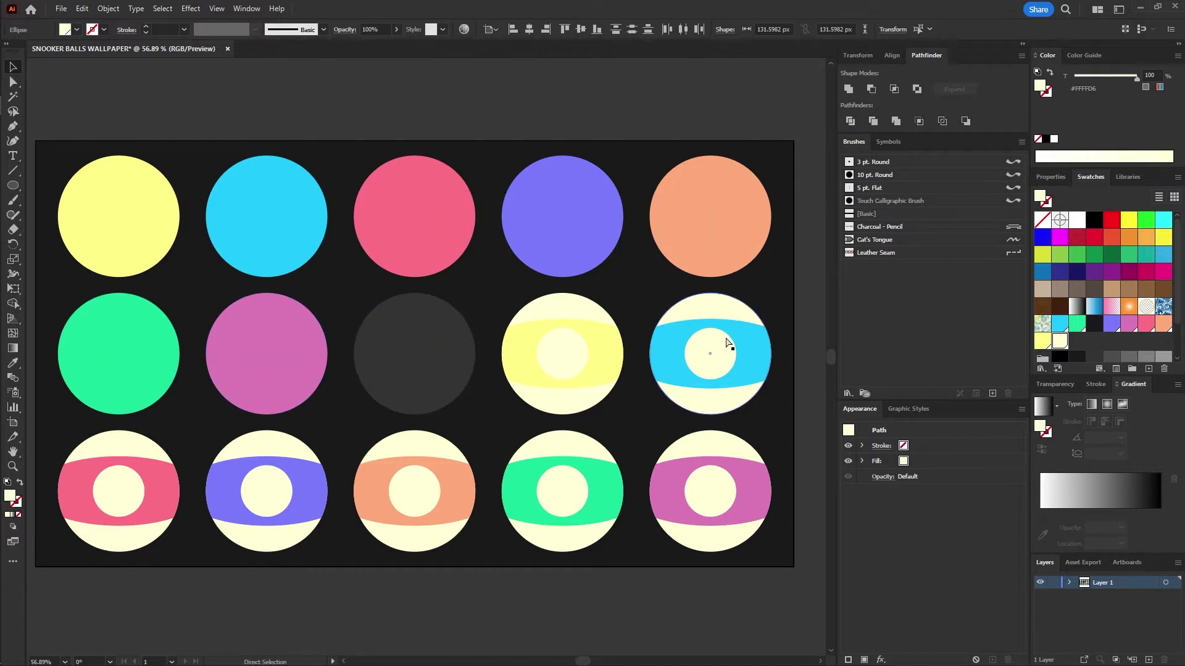
# Step: Paste the centre circles in place on a new locked layer named MIDDLE CIRCLES
pyautogui.click(17, 528)
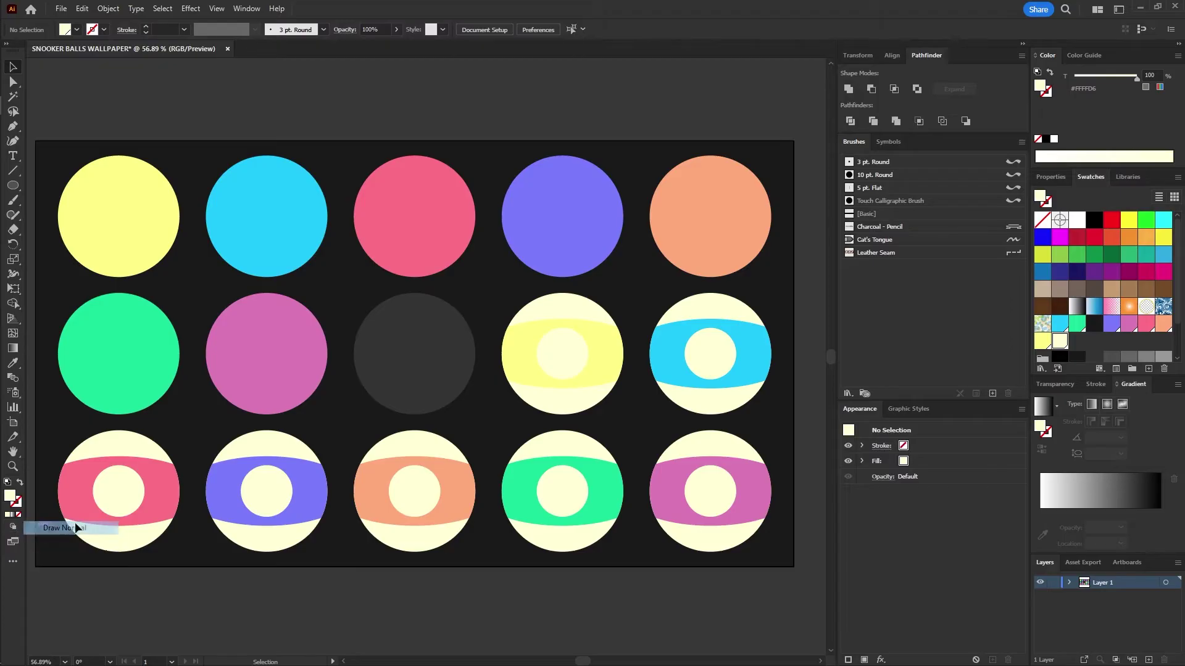
pyautogui.click(1149, 660)
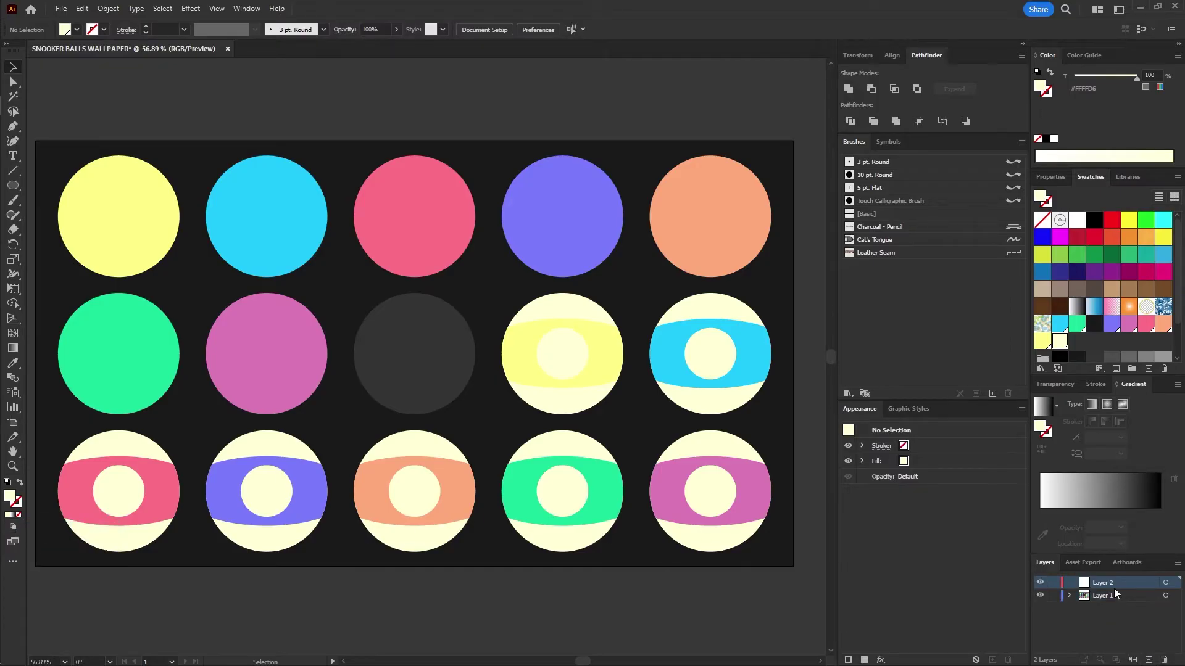
pyautogui.rightClick(441, 296)
pyautogui.moveTo(513, 361)
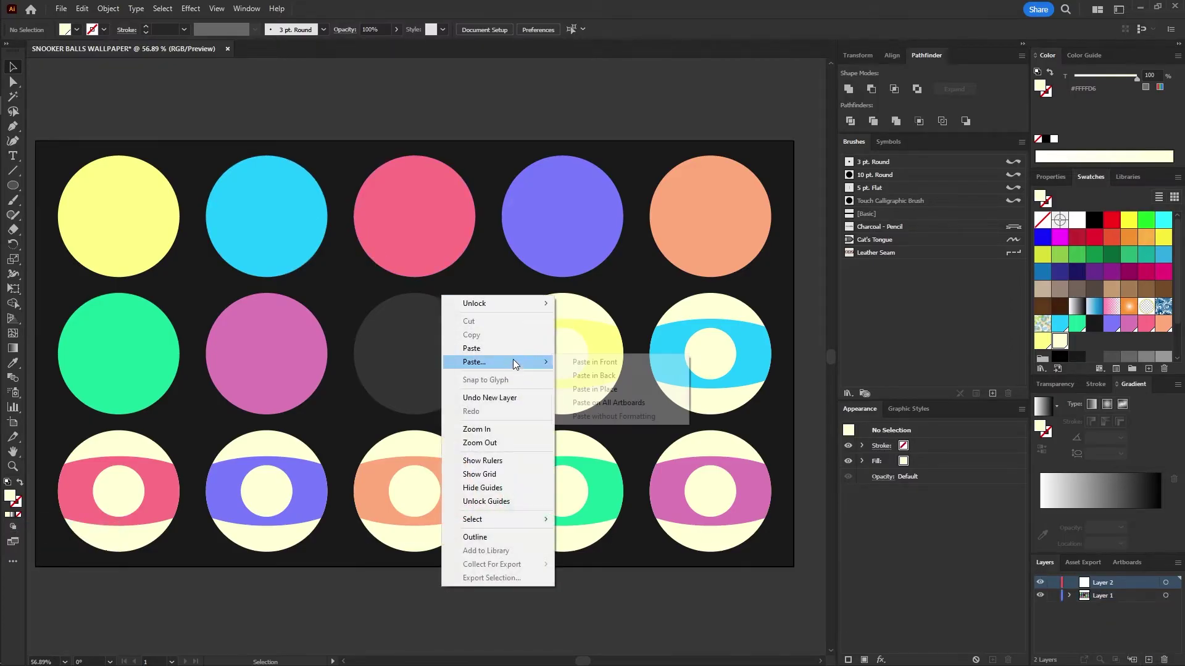
pyautogui.click(623, 388)
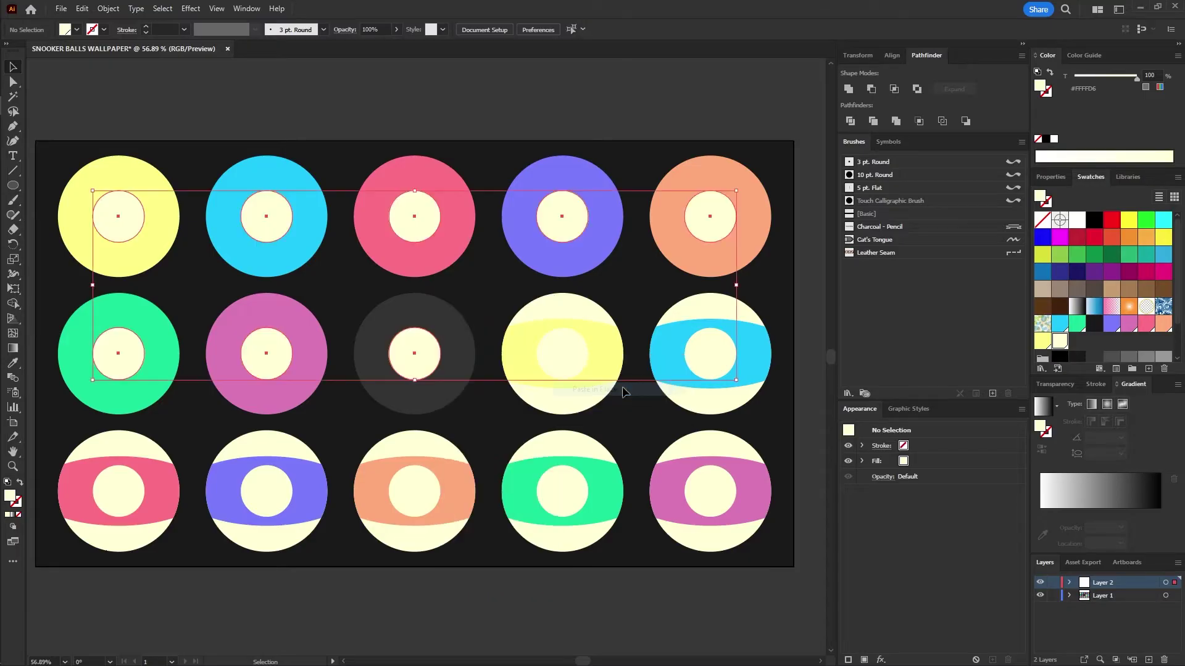
pyautogui.click(1054, 584)
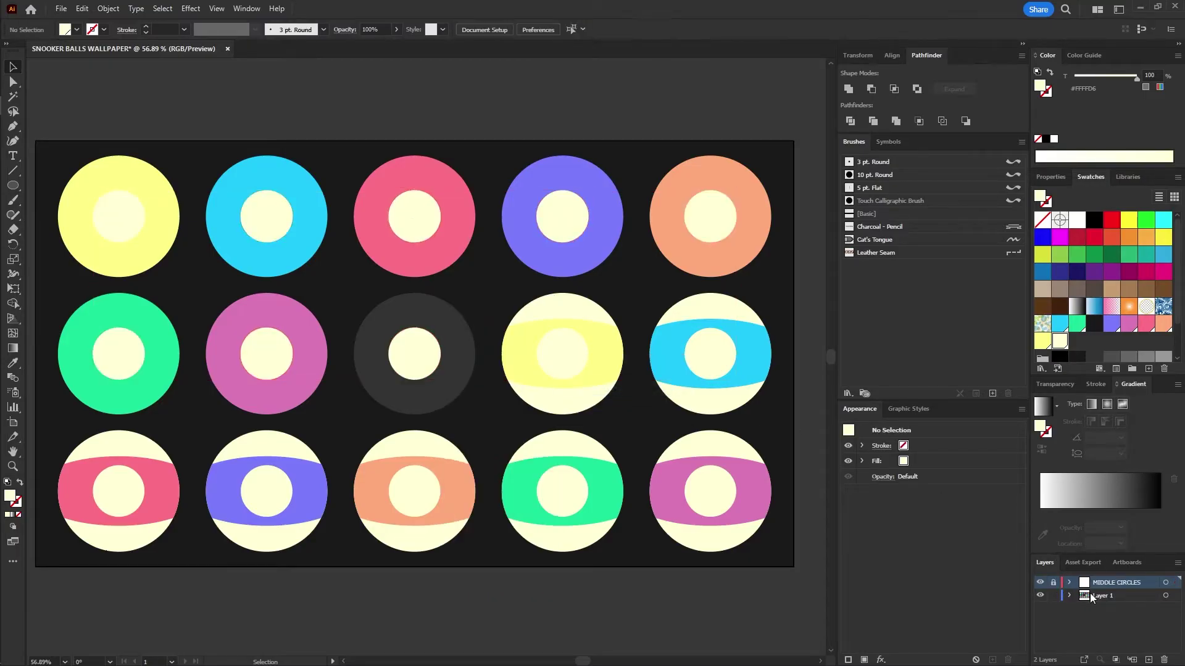
# Step: Select the coloured stripe bands on Layer 1 and cut them
pyautogui.click(1092, 596)
pyautogui.click(606, 364)
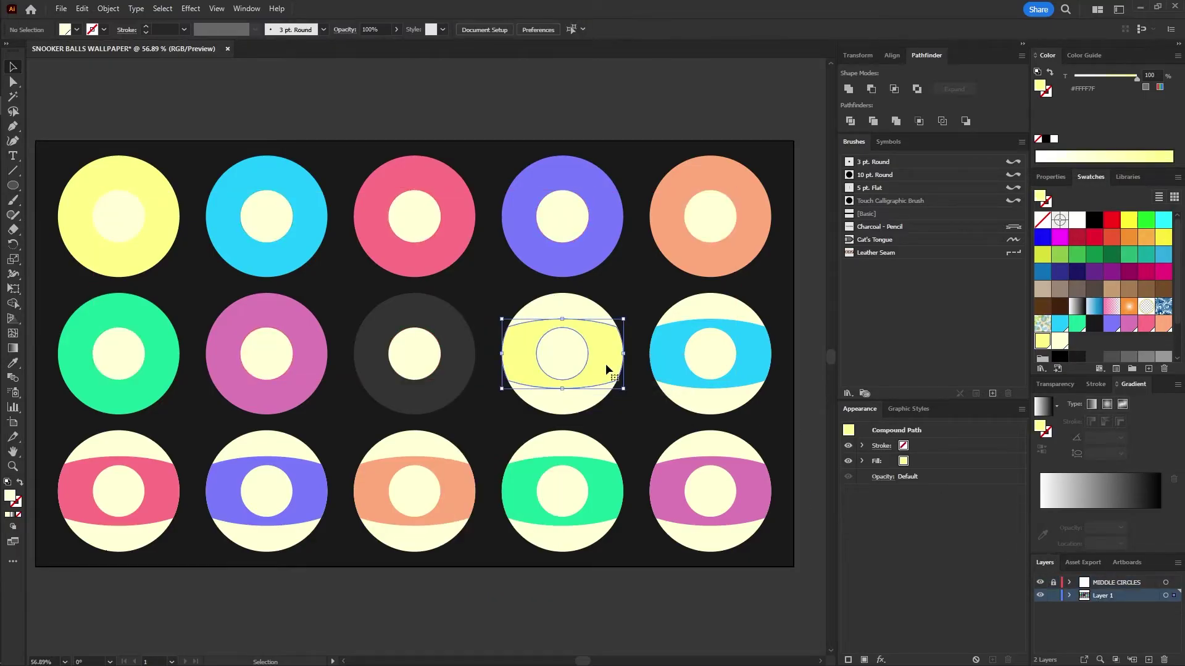
pyautogui.keyDown('shift'); pyautogui.click(669, 365); pyautogui.keyUp('shift')
pyautogui.keyDown('shift'); pyautogui.click(150, 487); pyautogui.keyUp('shift')
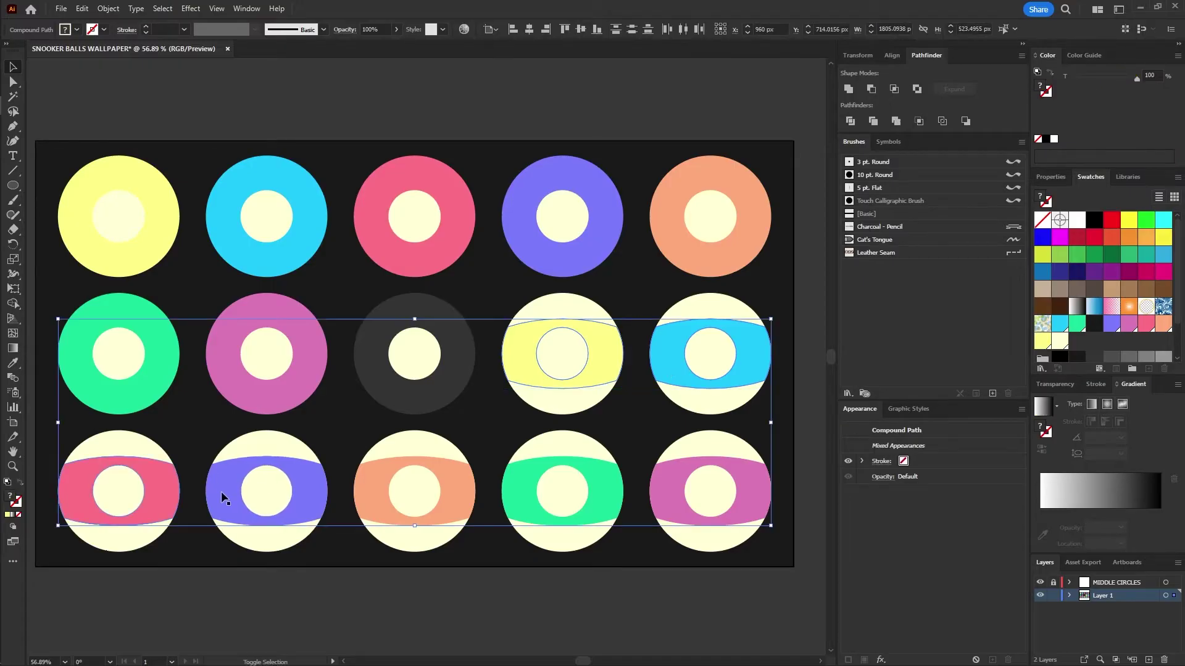
pyautogui.keyDown('shift'); pyautogui.click(369, 490); pyautogui.keyUp('shift')
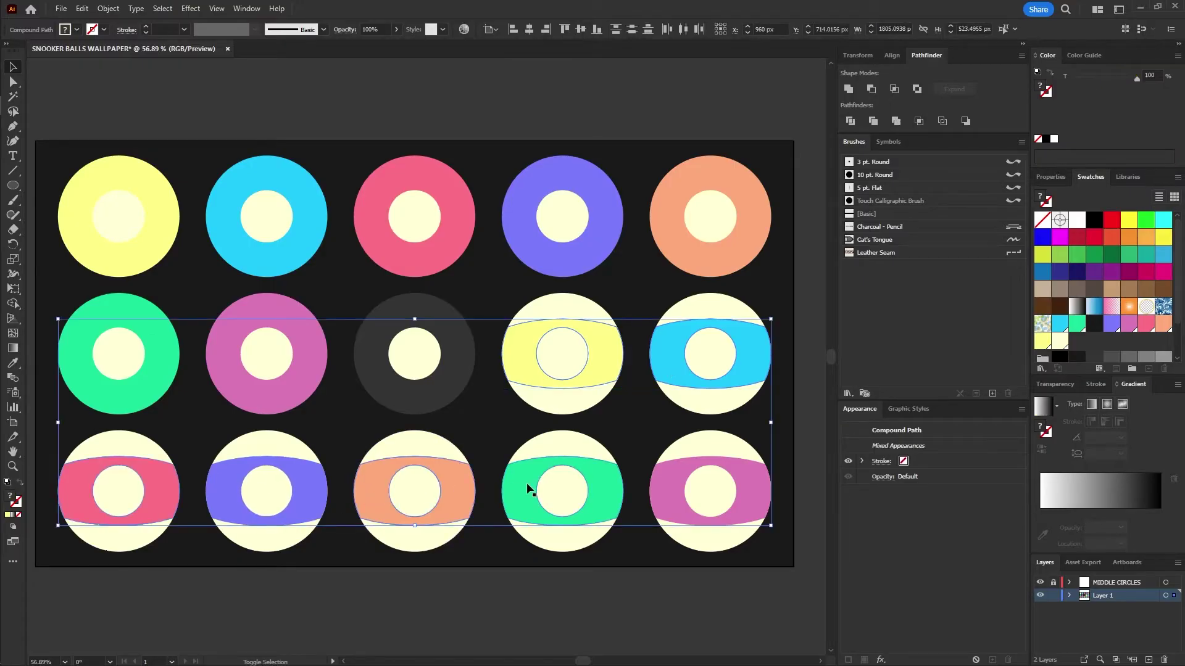
pyautogui.rightClick(672, 482)
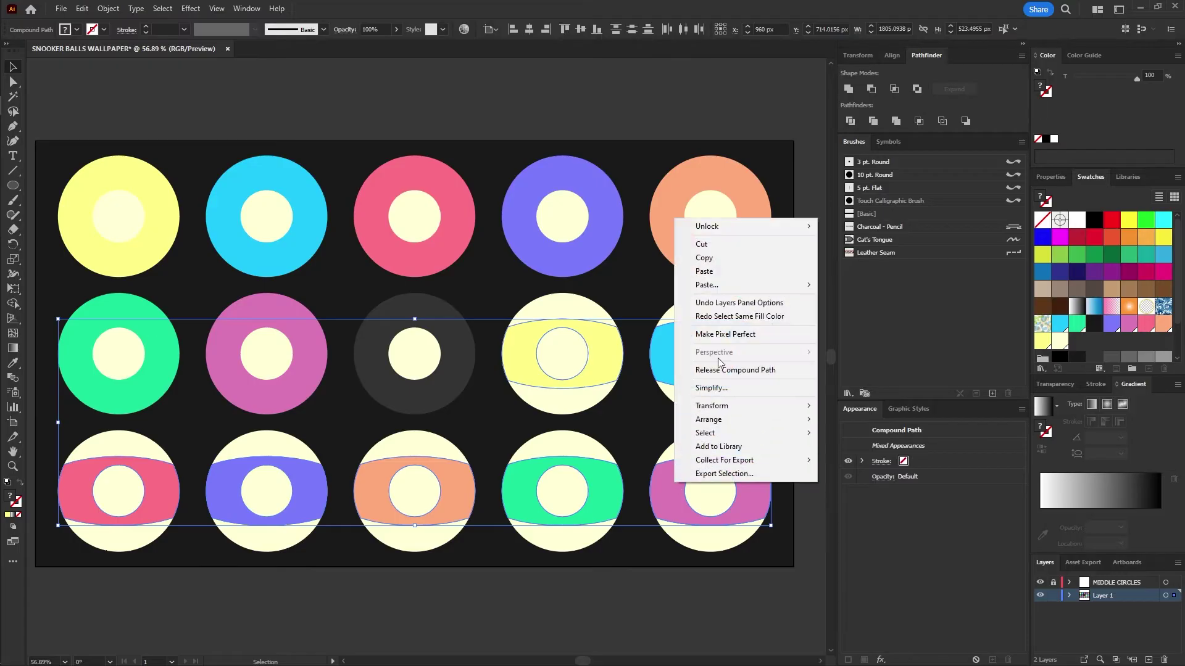
pyautogui.click(703, 244)
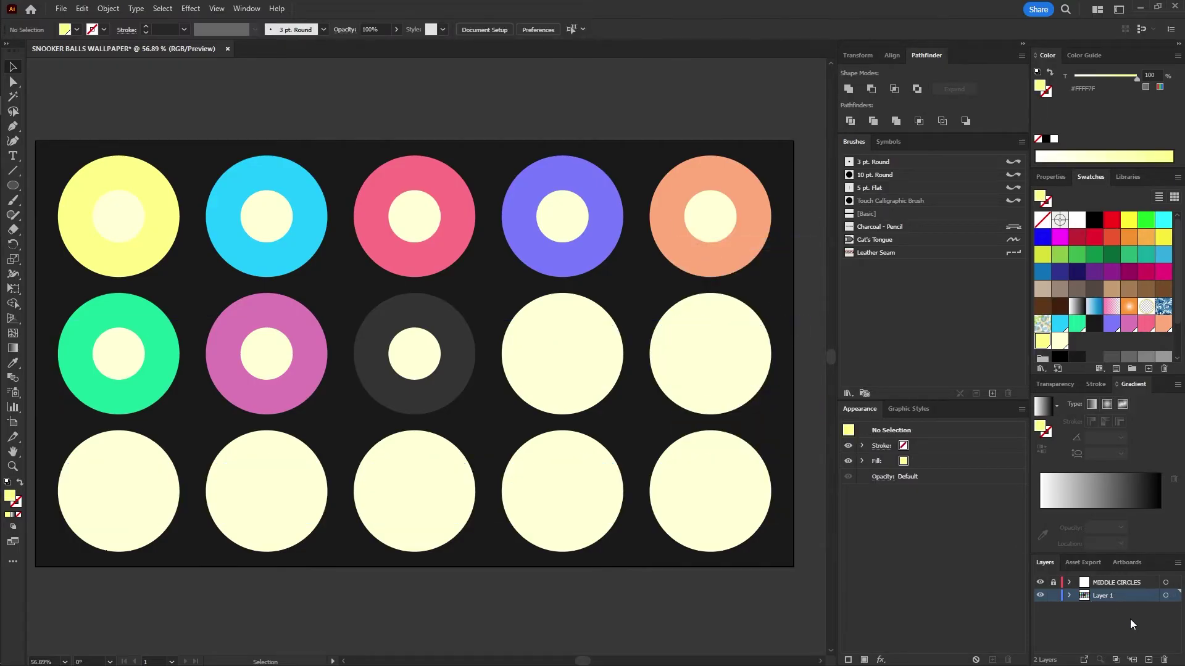
# Step: Create a new layer named STRIPES and paste the bands in place onto it
pyautogui.click(1149, 660)
pyautogui.doubleClick(1104, 595)
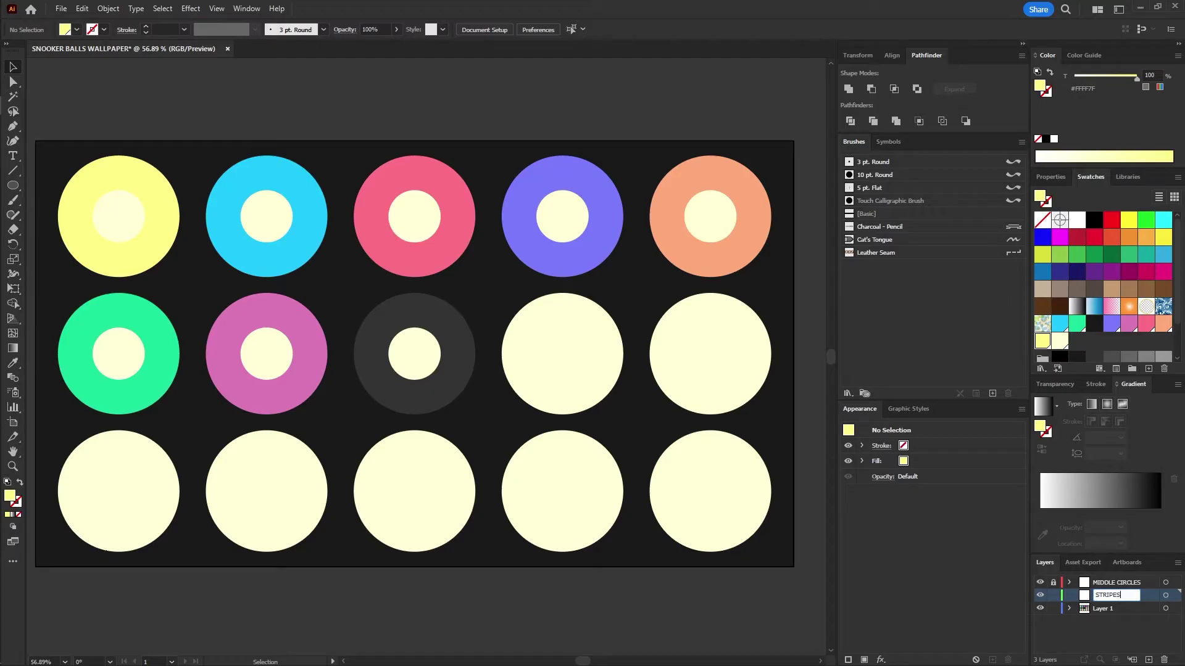
pyautogui.press('Return')
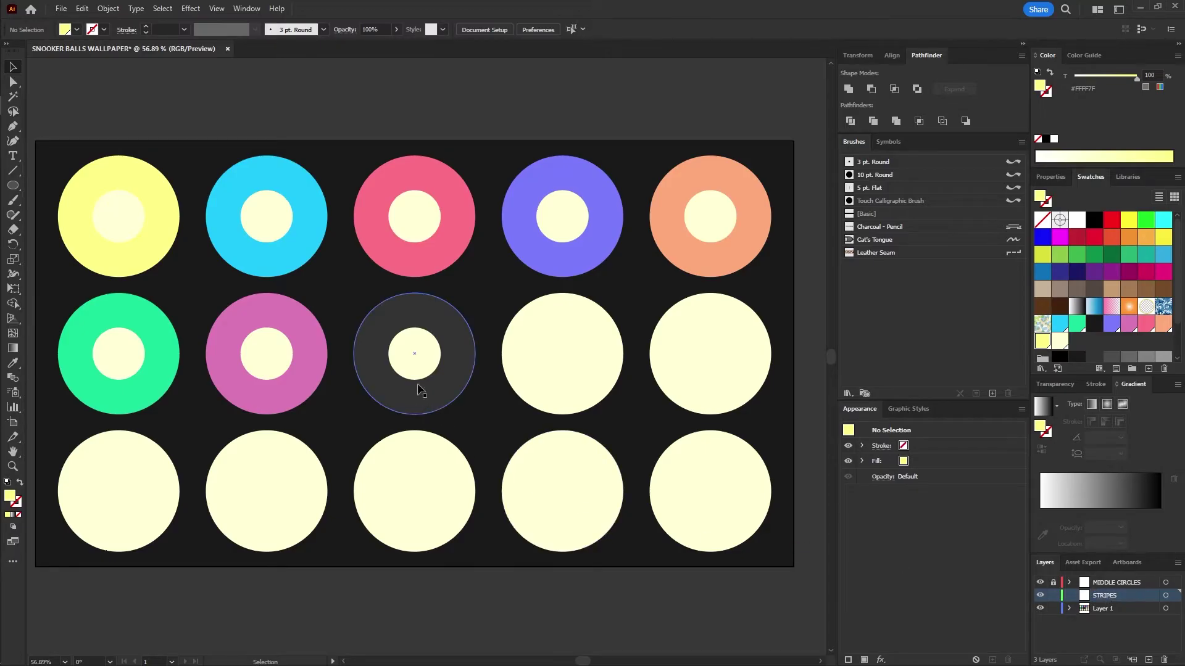
pyautogui.rightClick(421, 352)
pyautogui.moveTo(466, 417)
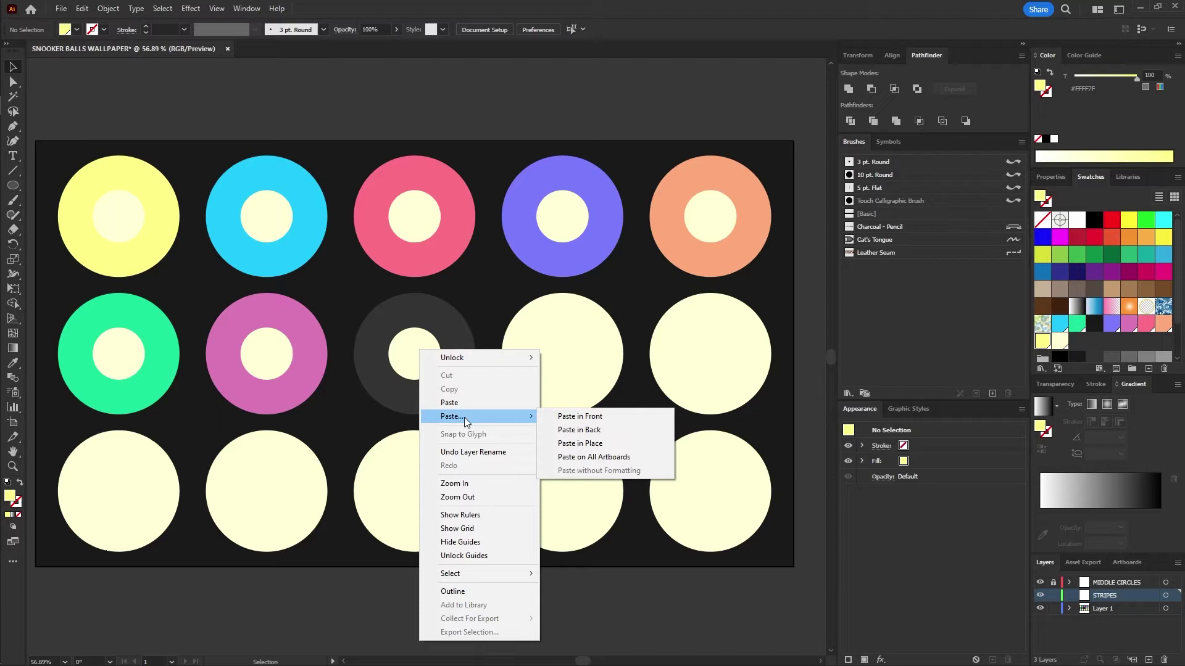
pyautogui.click(591, 443)
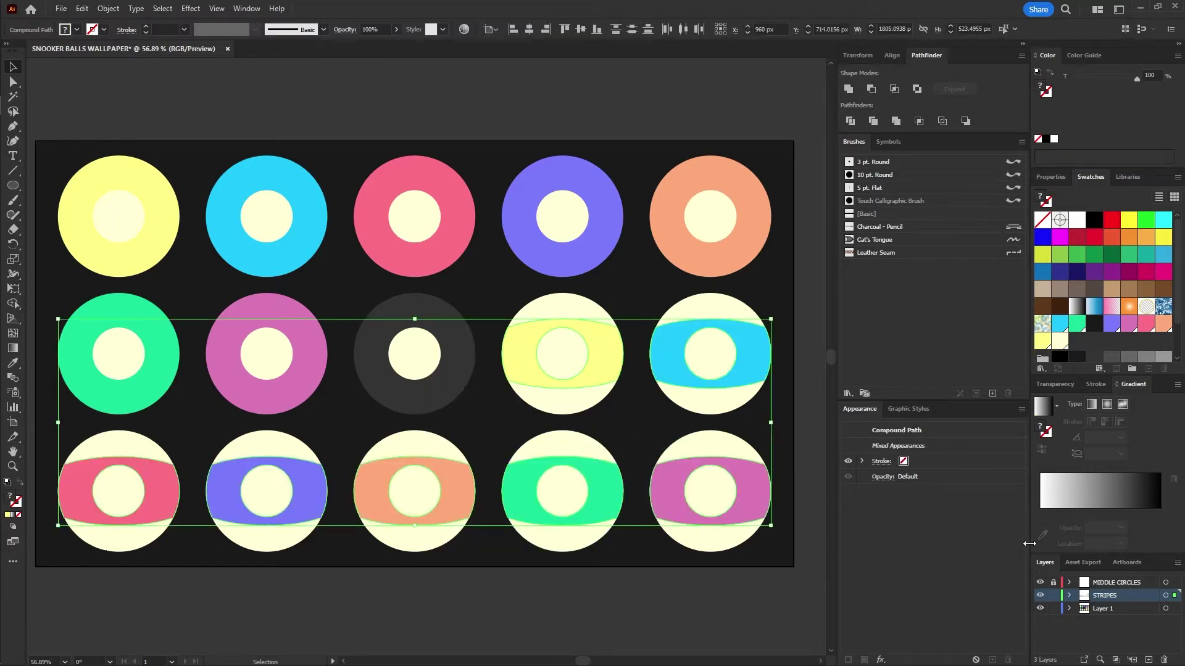
# Step: Set the selected stripe bands' blending mode to Multiply
pyautogui.click(1060, 387)
pyautogui.click(1063, 403)
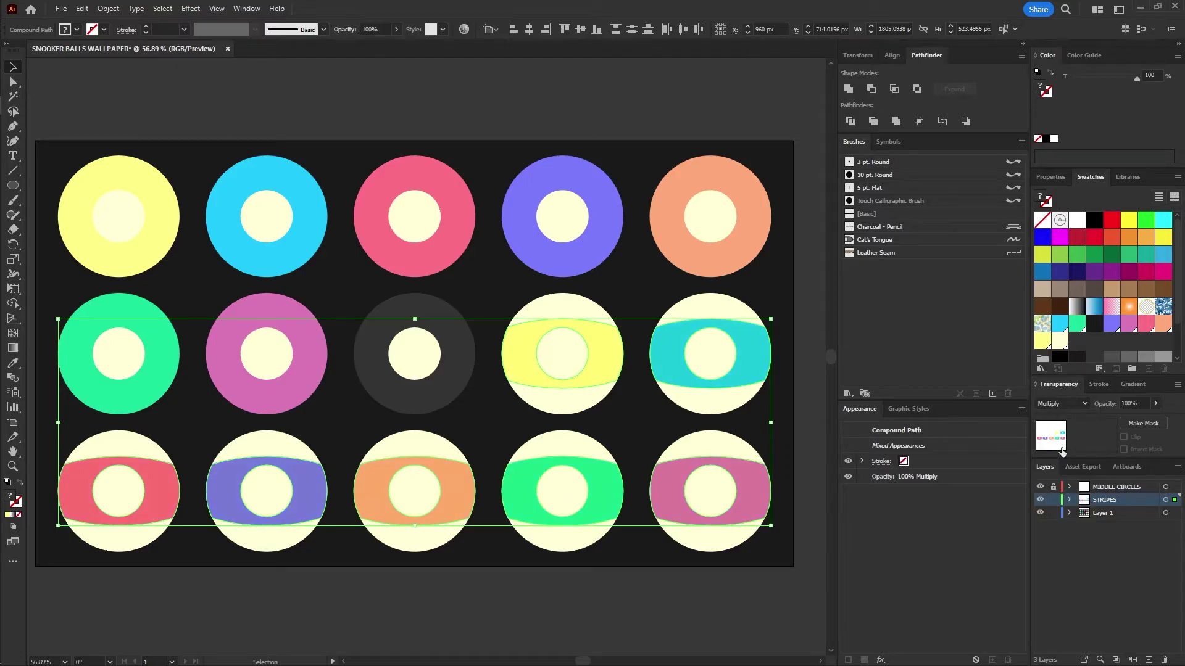
pyautogui.hotkey('ctrl', 'shift', 'a')
# Step: Unlock MIDDLE CIRCLES, lock Layer 1, and give all centre circles 55% opacity
pyautogui.click(1053, 487)
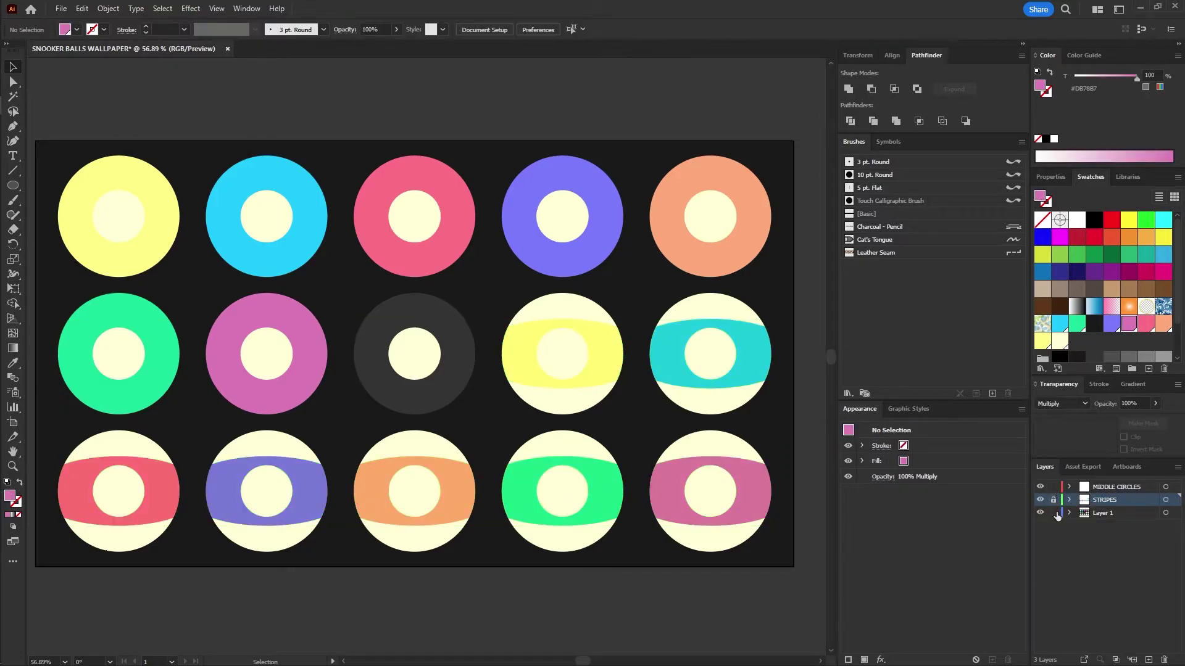
pyautogui.click(1053, 513)
pyautogui.click(1112, 487)
pyautogui.rightClick(465, 331)
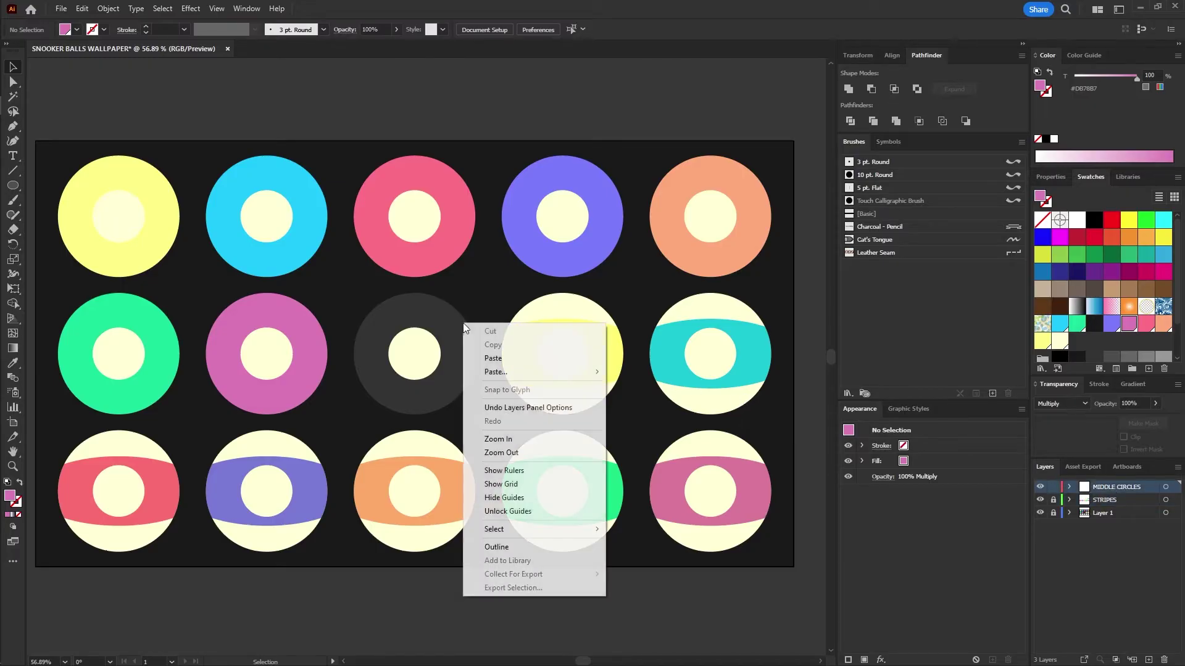
pyautogui.click(108, 9)
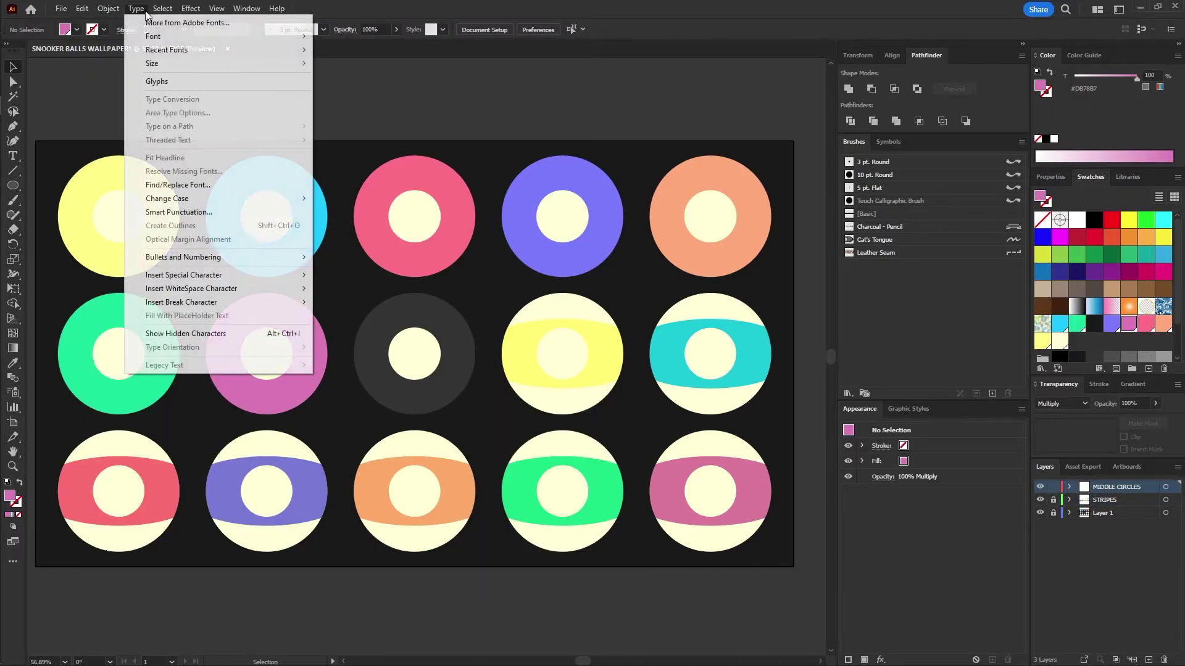
pyautogui.click(185, 25)
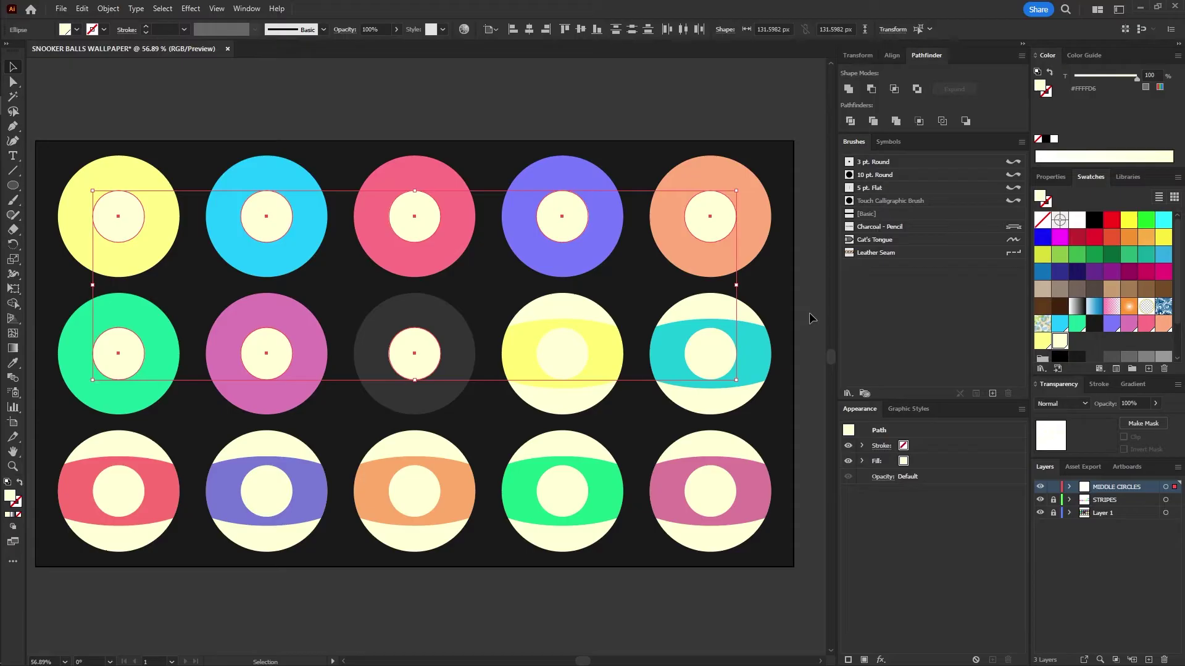
pyautogui.click(1135, 403)
# Step: Deselect the centre circles and add a new layer named NUMBERS
pyautogui.write('55')
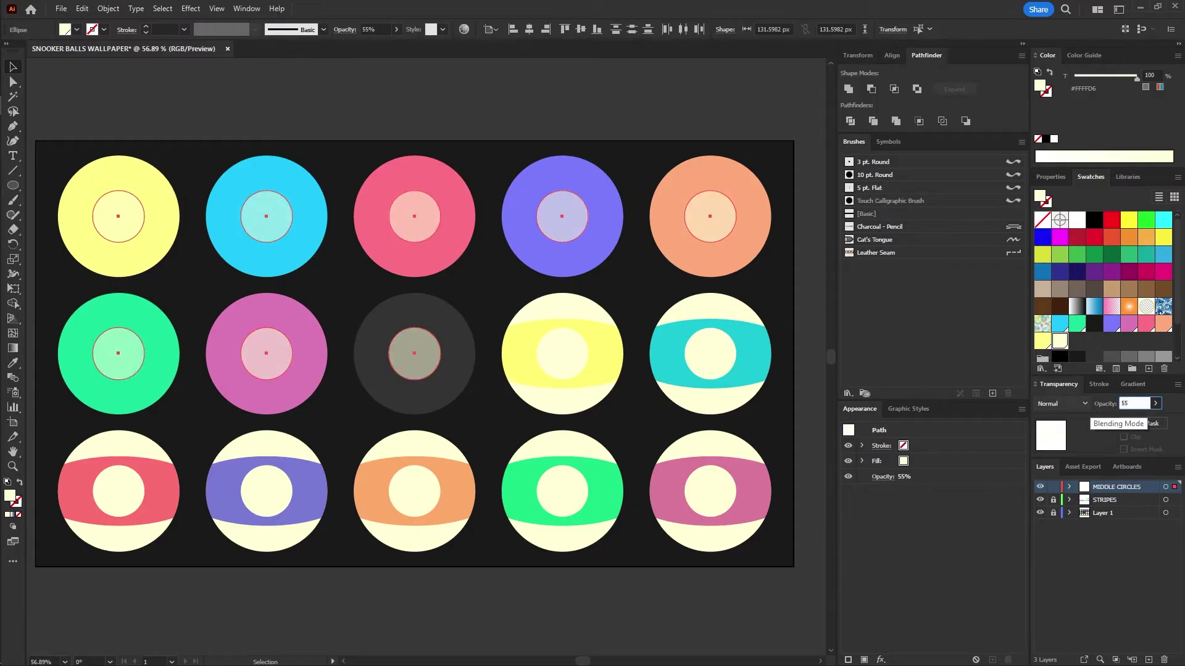
pyautogui.hotkey('ctrl', 'shift', 'a')
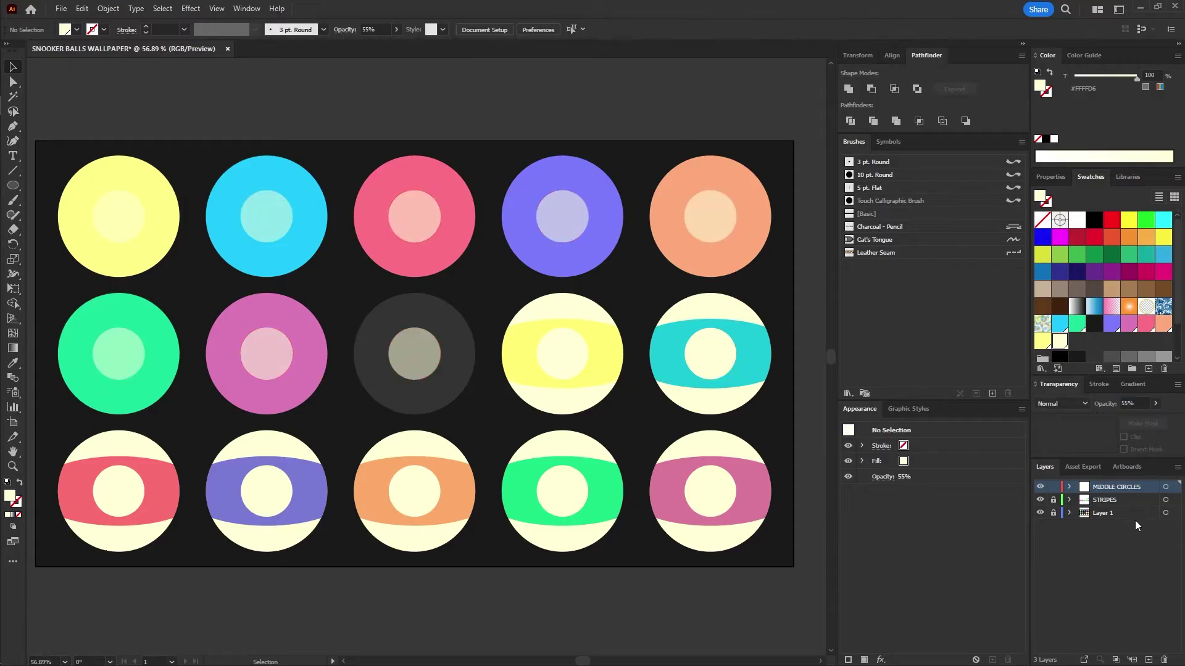
pyautogui.click(1148, 659)
pyautogui.doubleClick(1105, 488)
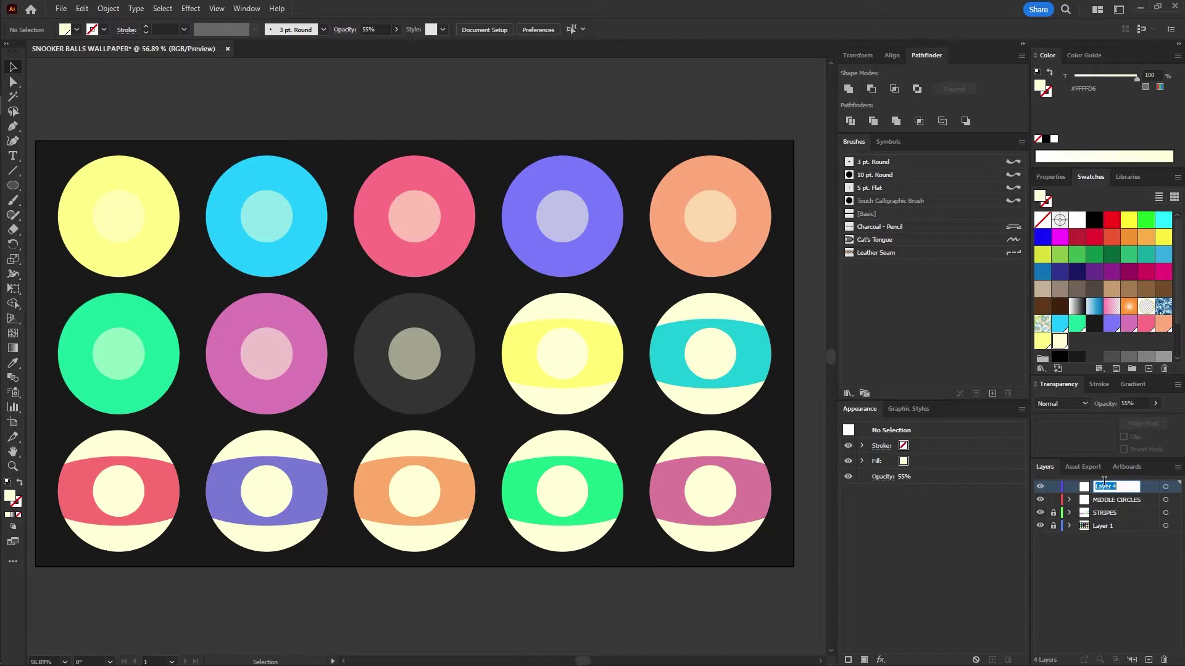
pyautogui.write('NUMBERS')
pyautogui.press('Return')
# Step: Type a 1 and move it onto the yellow ball's centre
pyautogui.press('t')
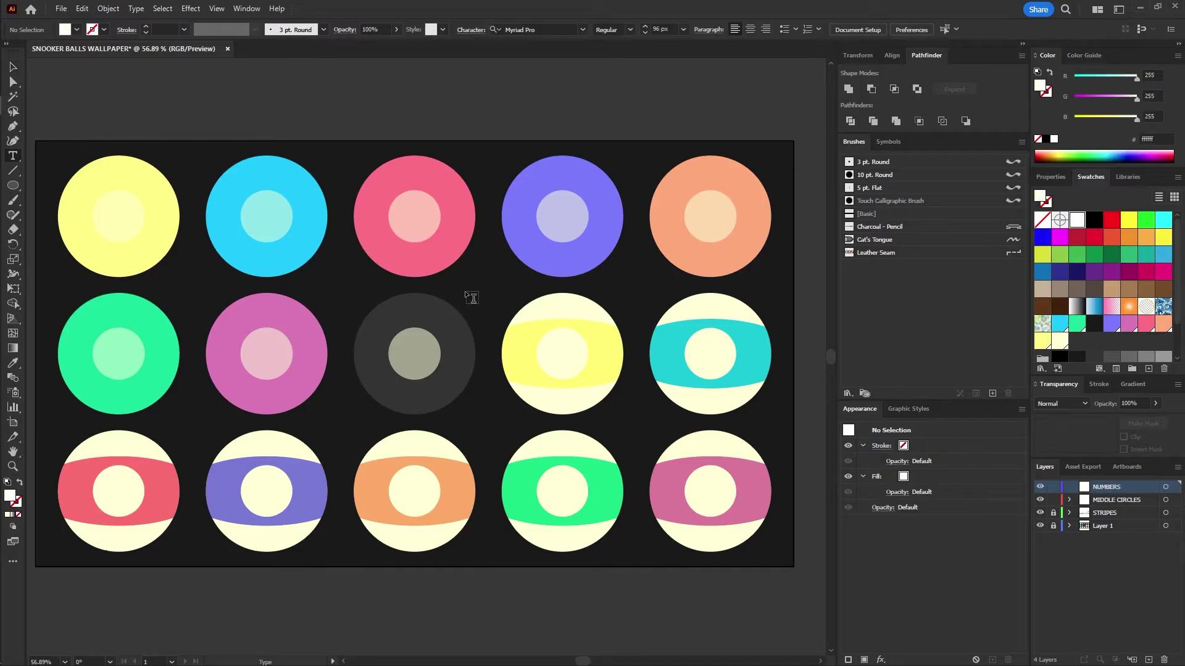
pyautogui.click(467, 295)
pyautogui.write('1')
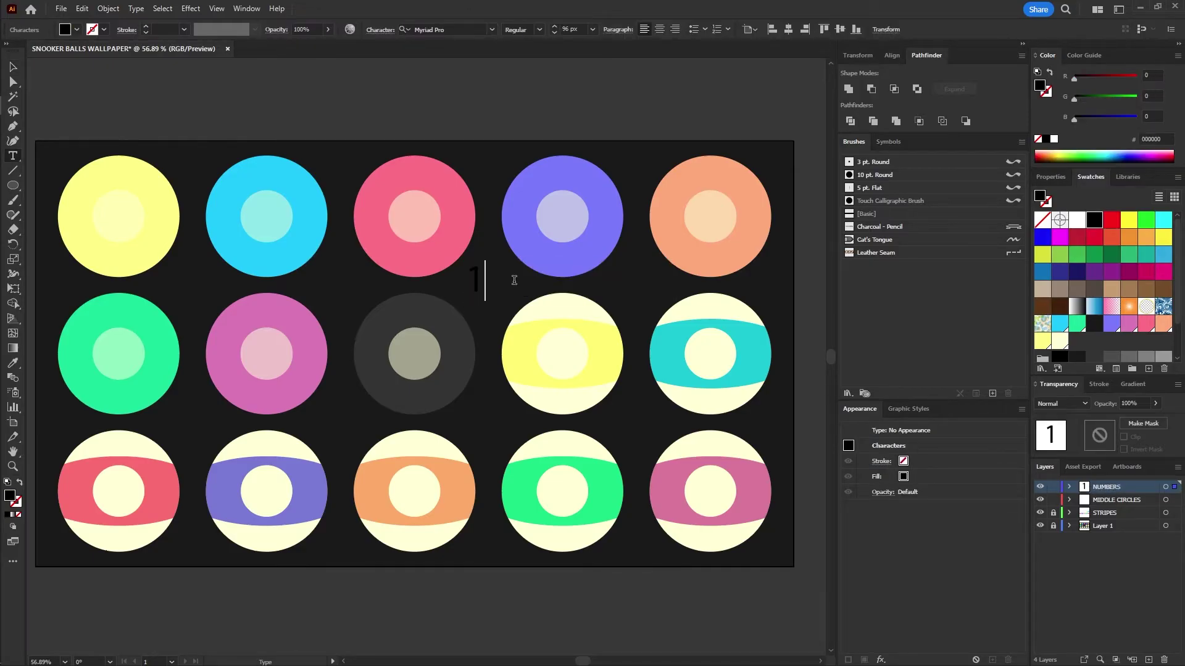
pyautogui.press('Escape')
pyautogui.moveTo(475, 278); pyautogui.dragTo(119, 223)
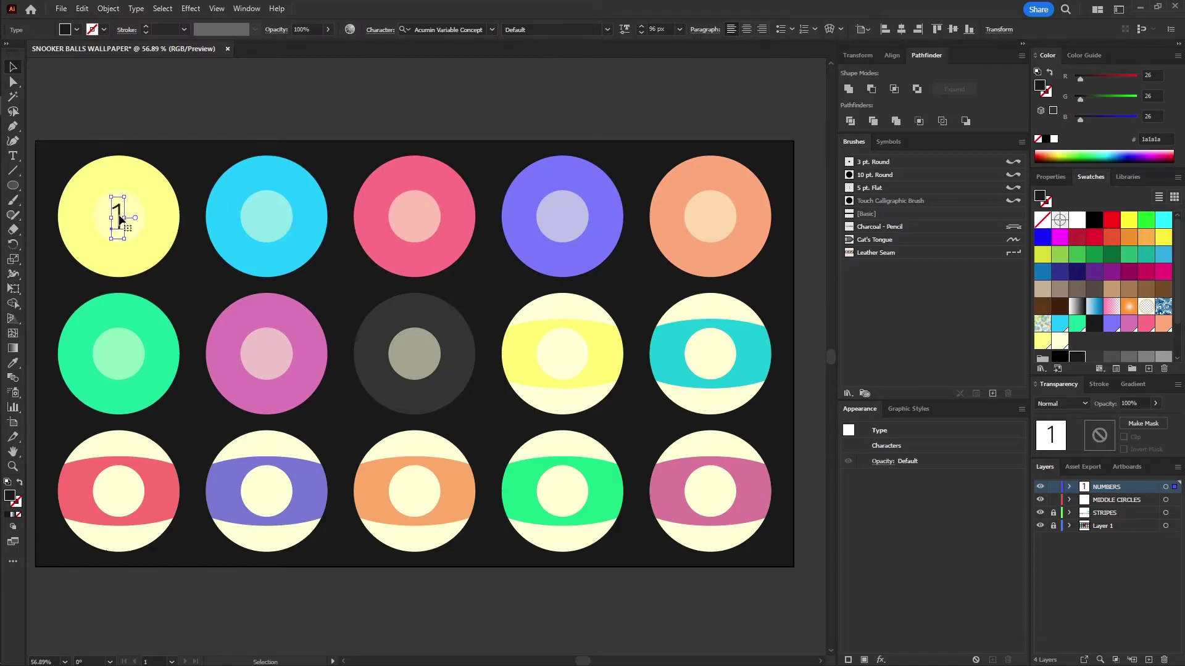
# Step: Make the number Semibold at a 72 px font size
pyautogui.click(611, 30)
pyautogui.moveTo(624, 191); pyautogui.dragTo(635, 469)
pyautogui.click(535, 368)
pyautogui.doubleClick(651, 28)
pyautogui.write('72')
pyautogui.press('Return')
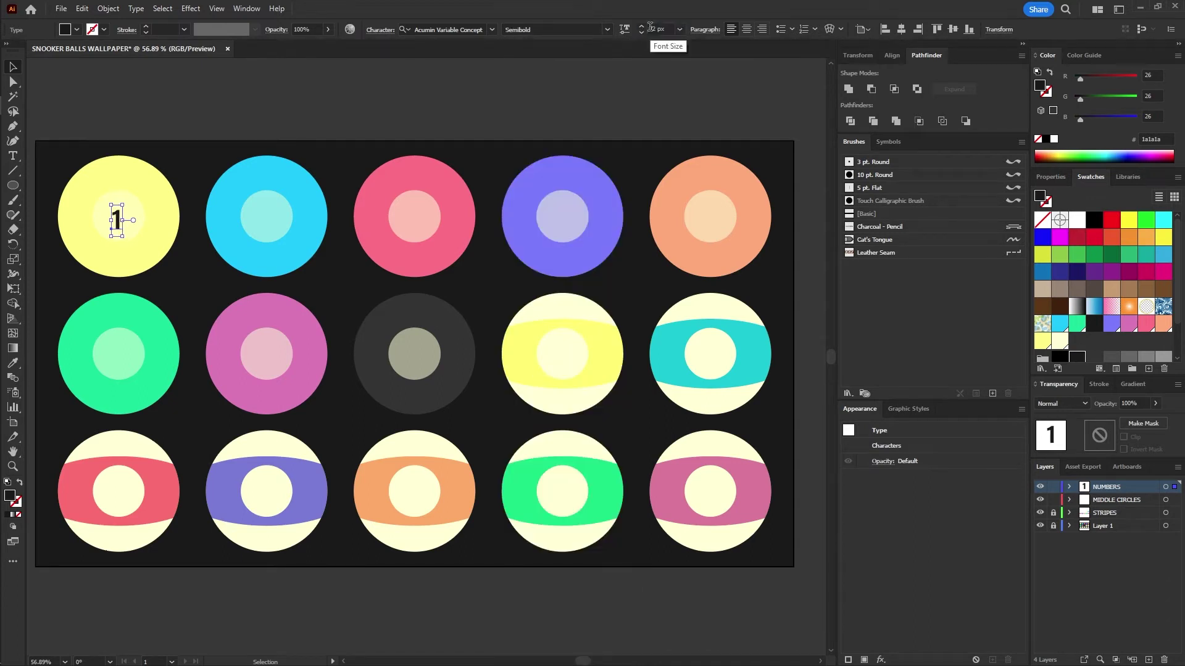
# Step: Copy the 1 across the top row, then down onto the second and third rows
pyautogui.click(214, 119)
pyautogui.moveTo(124, 225); pyautogui.dragTo(265, 227)
pyautogui.hotkey('ctrl', 'd')
pyautogui.hotkey('ctrl', 'd')
pyautogui.hotkey('ctrl', 'd')
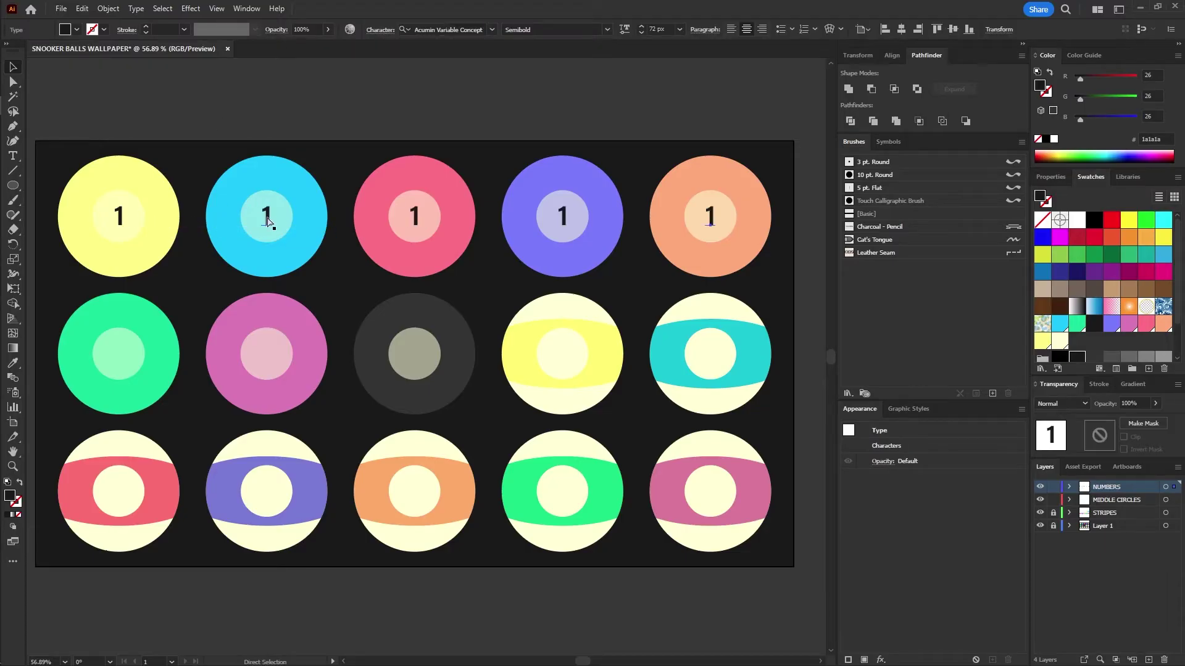
pyautogui.keyDown('shift'); pyautogui.click(563, 216); pyautogui.keyUp('shift')
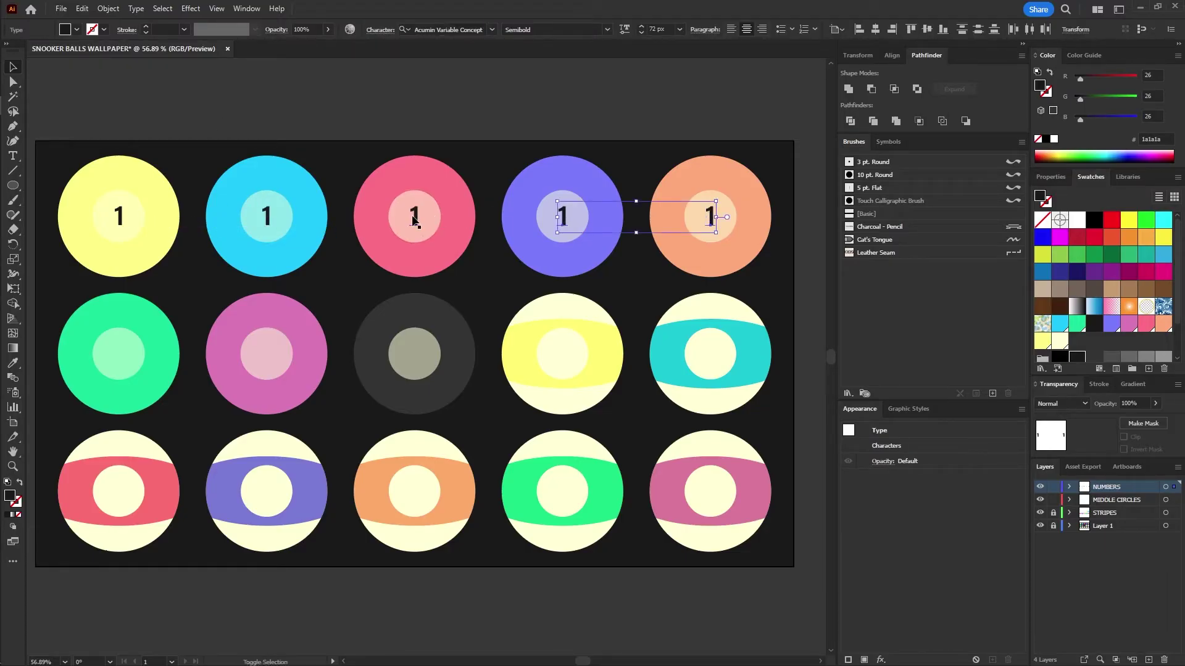
pyautogui.keyDown('shift'); pyautogui.click(415, 216); pyautogui.keyUp('shift')
pyautogui.keyDown('shift'); pyautogui.click(268, 215); pyautogui.keyUp('shift')
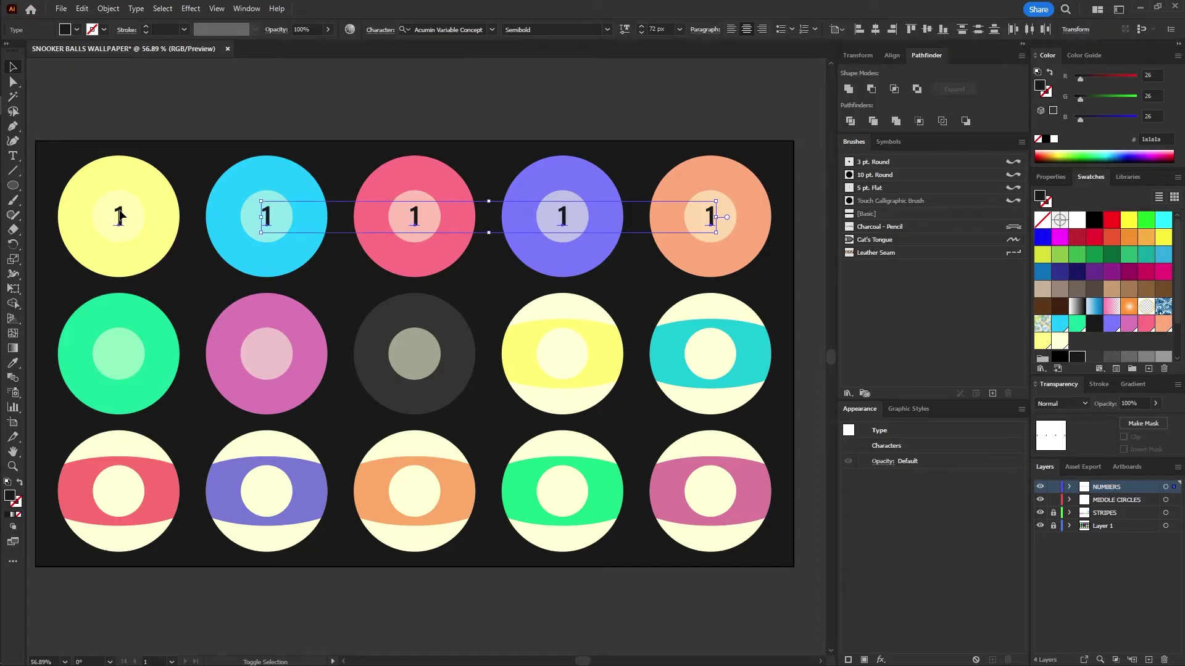
pyautogui.keyDown('shift'); pyautogui.click(121, 215); pyautogui.keyUp('shift')
pyautogui.moveTo(121, 215); pyautogui.dragTo(121, 353)
pyautogui.hotkey('ctrl', 'd')
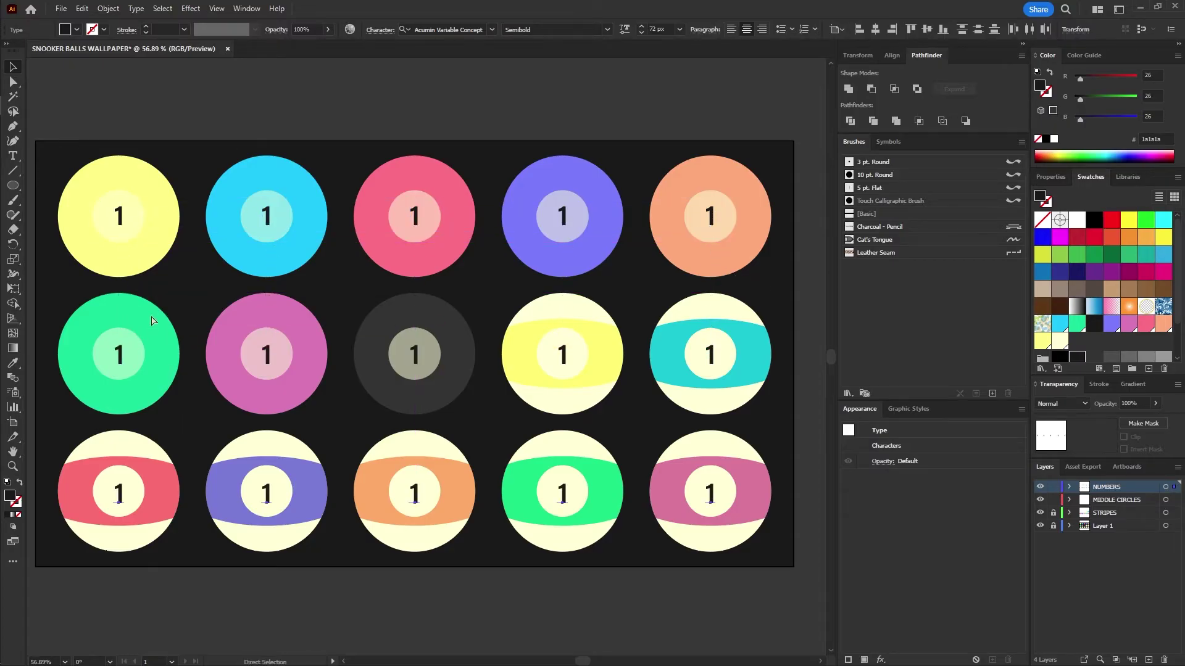
# Step: Change the top-row copies to 2, 3, 4 and 5
pyautogui.press('t')
pyautogui.doubleClick(266, 216)
pyautogui.write('2')
pyautogui.doubleClick(415, 216)
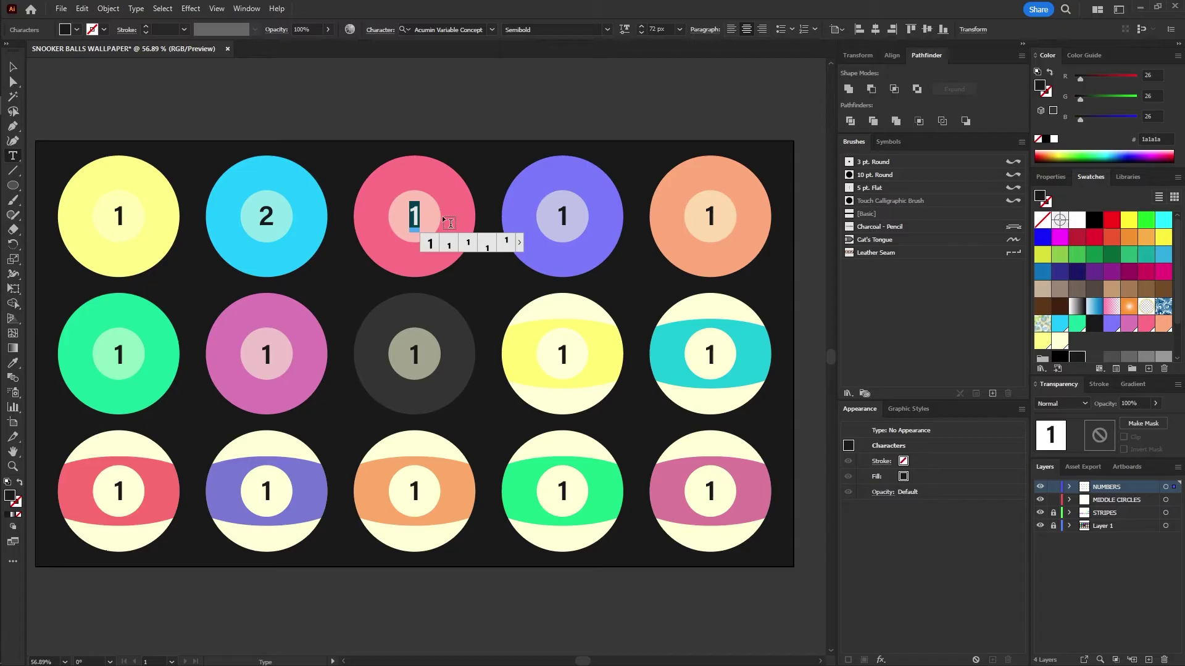
pyautogui.write('3')
pyautogui.doubleClick(562, 216)
pyautogui.write('4')
pyautogui.doubleClick(711, 216)
pyautogui.write('5')
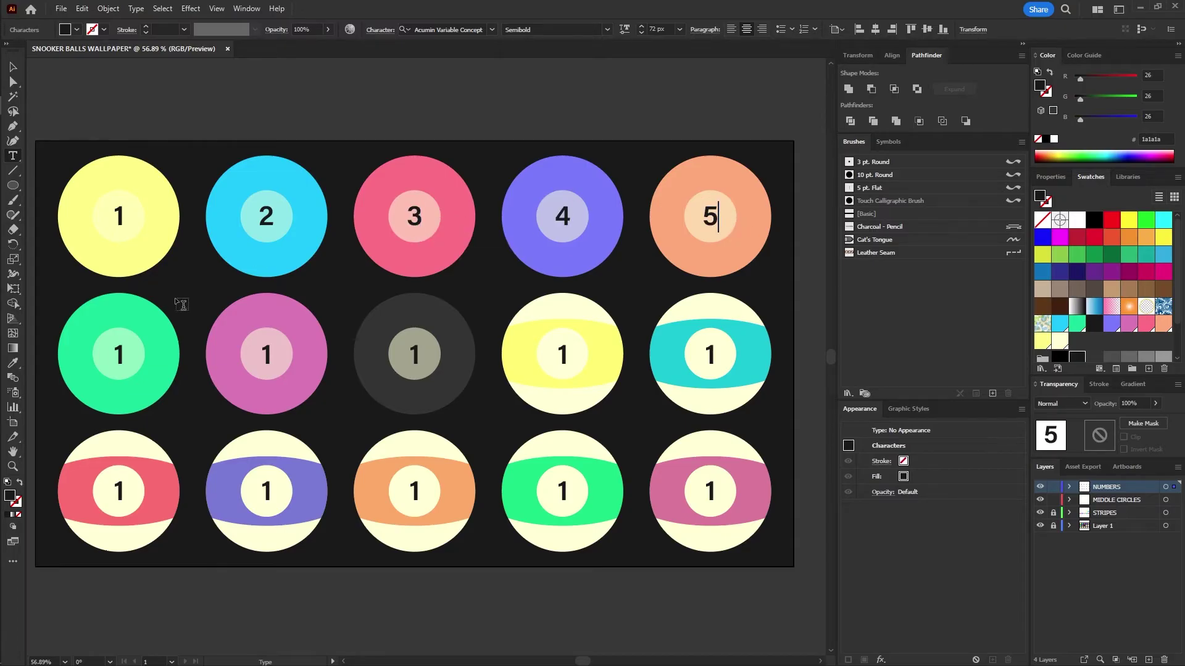
# Step: Change the second-row numbers to 6 through 10
pyautogui.doubleClick(118, 354)
pyautogui.write('6')
pyautogui.doubleClick(266, 354)
pyautogui.write('7')
pyautogui.doubleClick(414, 354)
pyautogui.write('8')
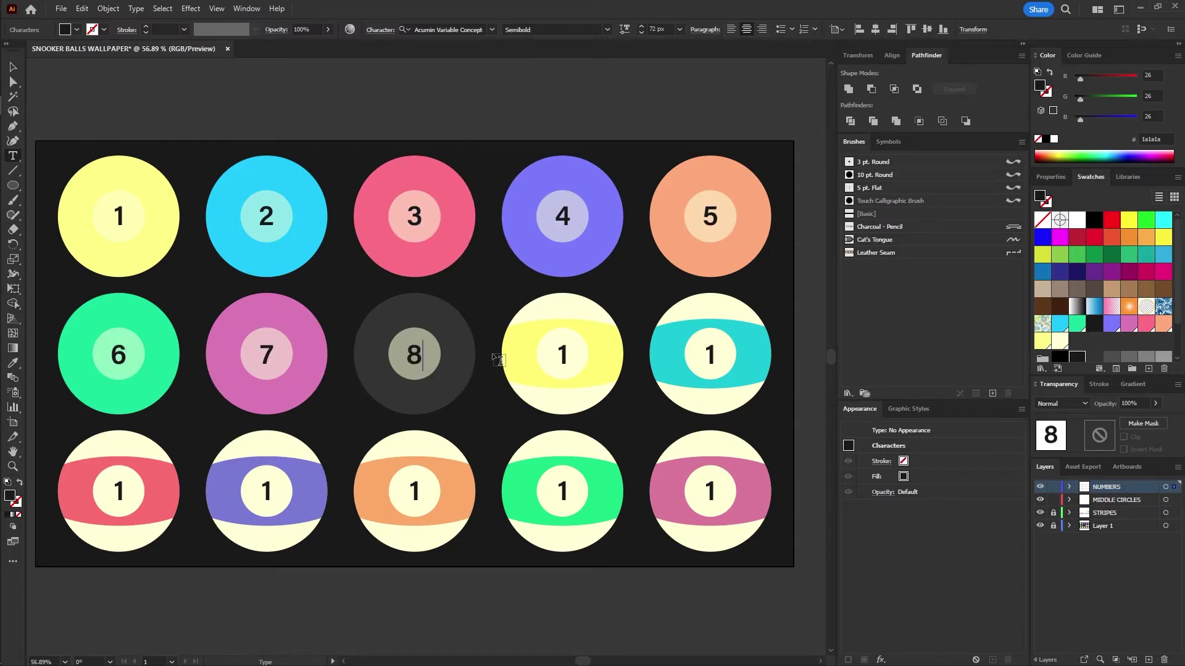
pyautogui.doubleClick(562, 354)
pyautogui.write('9')
pyautogui.doubleClick(710, 354)
pyautogui.write('10')
# Step: Change the third-row numbers to 11 through 15
pyautogui.doubleClick(119, 491)
pyautogui.write('11')
pyautogui.doubleClick(266, 491)
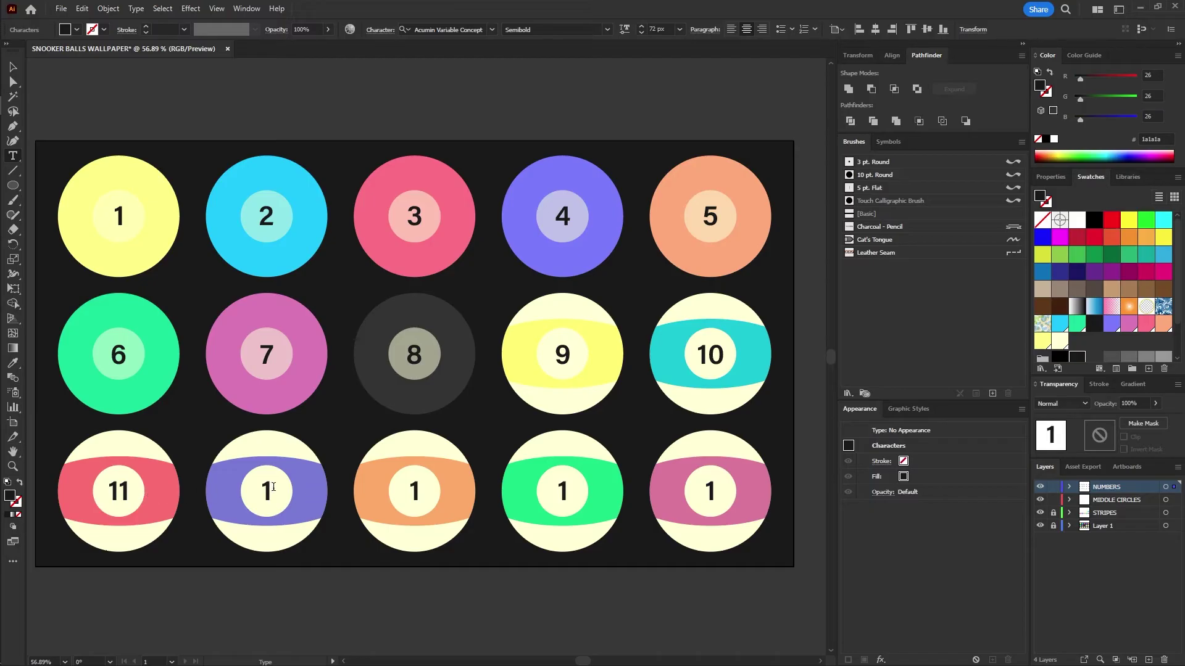
pyautogui.write('12')
pyautogui.doubleClick(415, 491)
pyautogui.write('13')
pyautogui.doubleClick(558, 491)
pyautogui.write('14')
pyautogui.doubleClick(710, 492)
pyautogui.write('15')
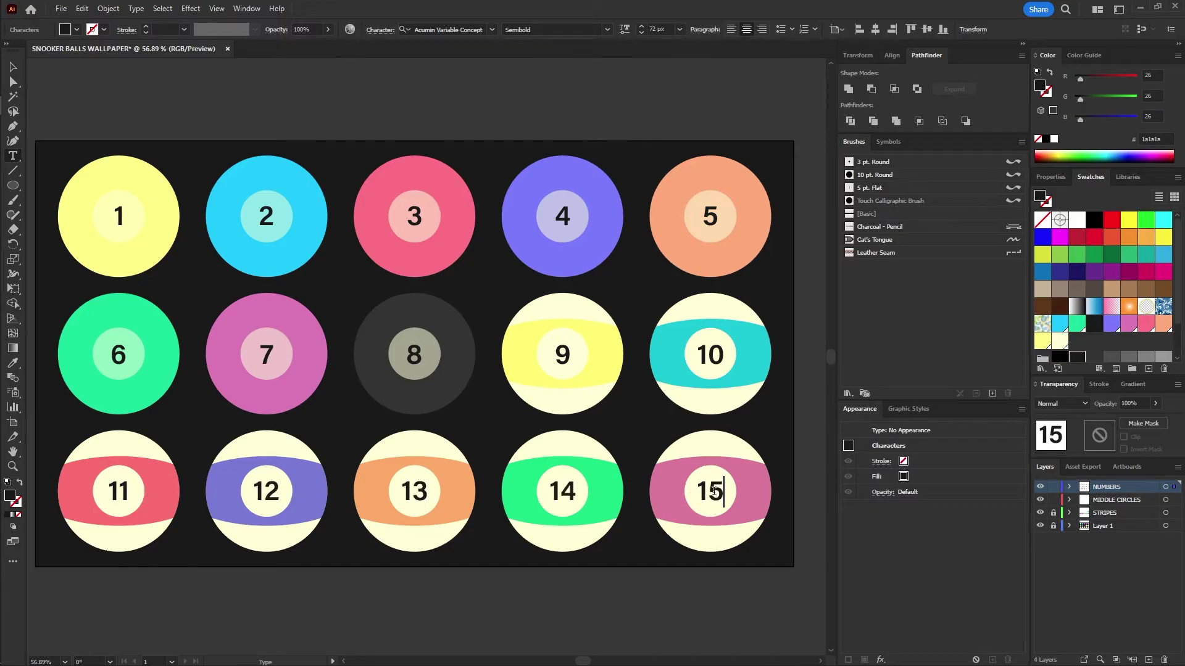
pyautogui.press('Escape')
# Step: Select all fifteen numbers, fill them dark grey #333333 and set them to Multiply
pyautogui.click(1040, 487)
pyautogui.click(1039, 487)
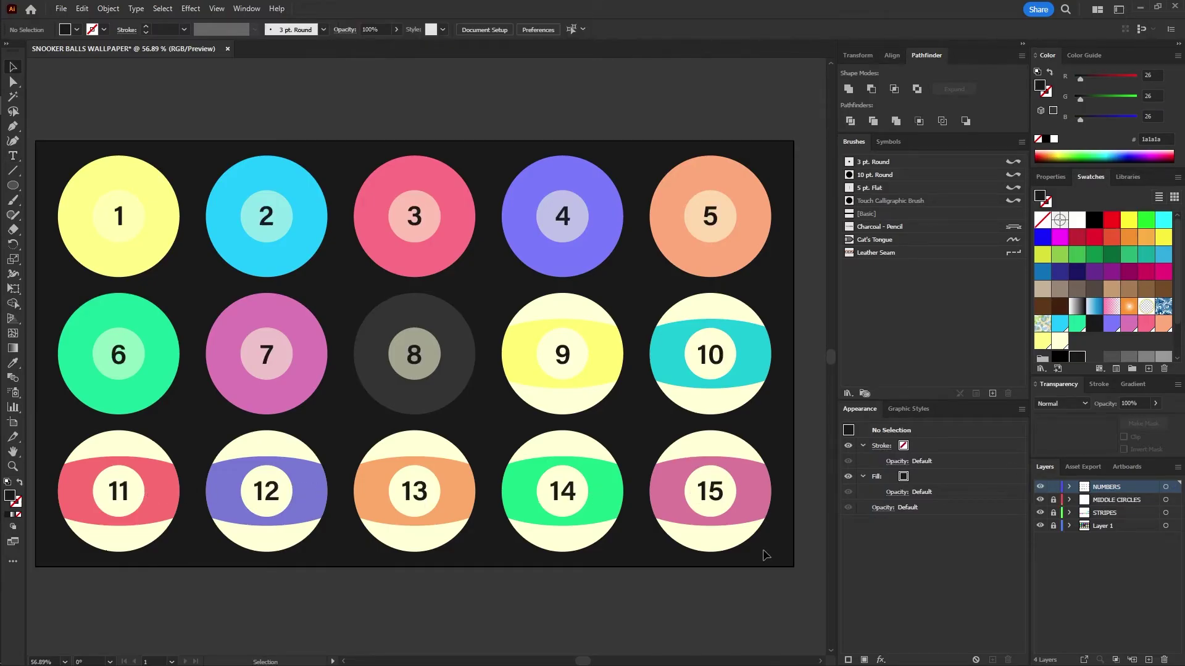
pyautogui.moveTo(764, 551); pyautogui.dragTo(91, 199)
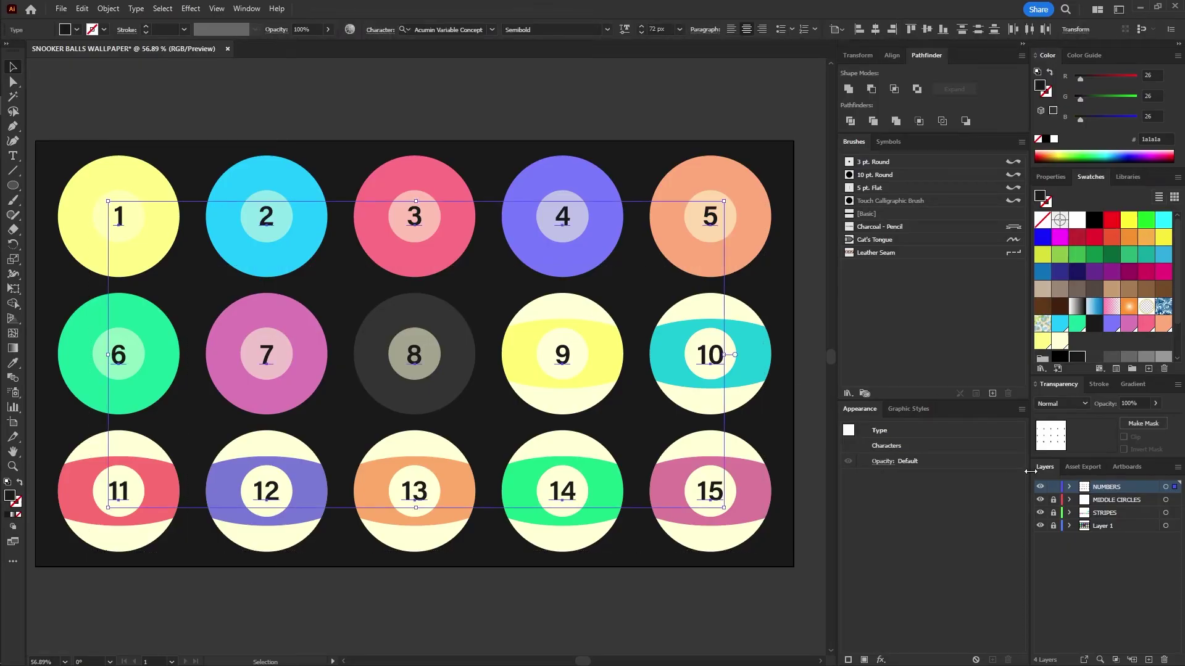
pyautogui.click(1093, 356)
pyautogui.click(1077, 405)
pyautogui.click(1065, 446)
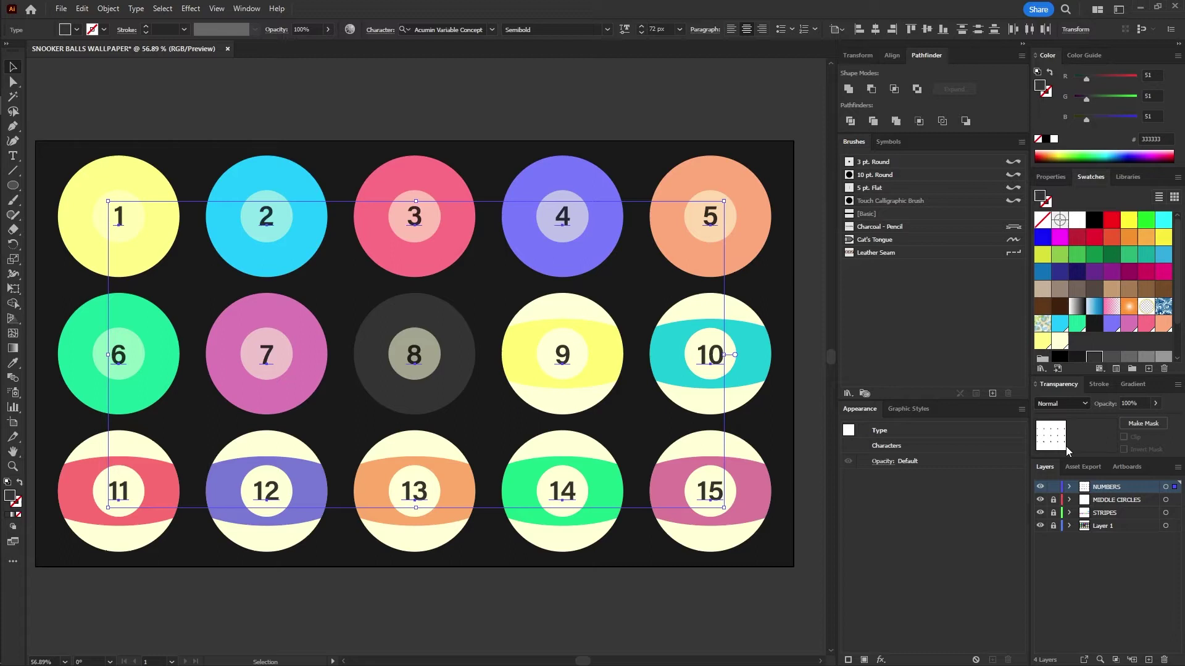
pyautogui.click(1106, 402)
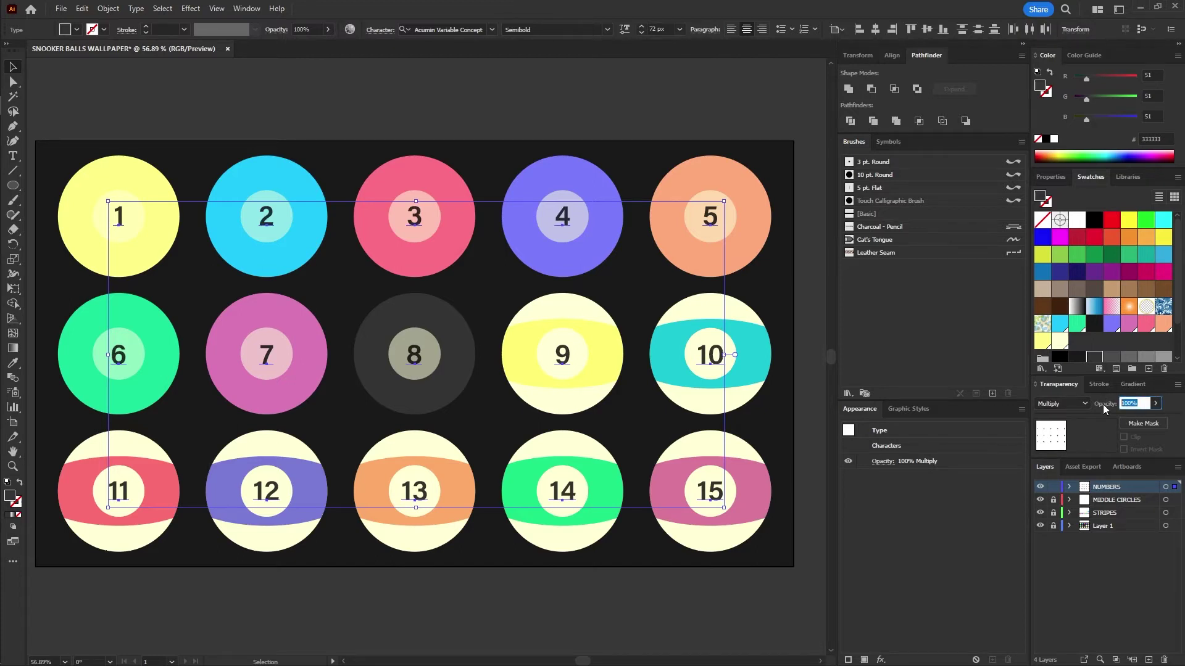
pyautogui.click(804, 556)
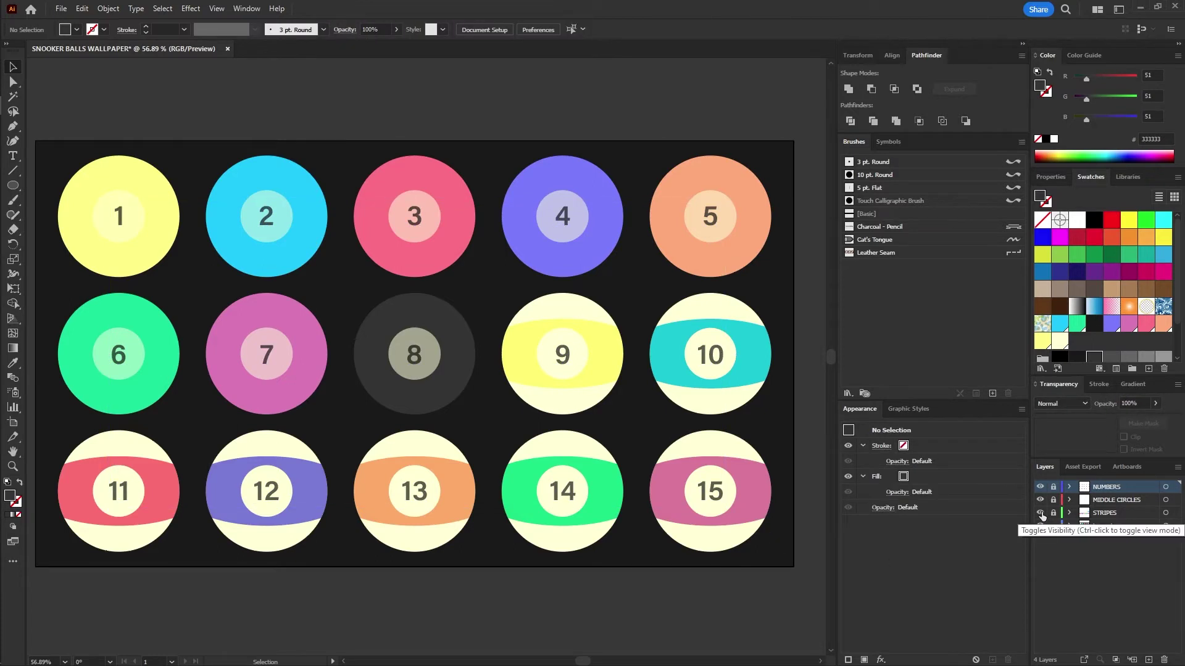
# Step: Hide the stripes, middle circles and numbers layers, undoing an accidental circle move
pyautogui.moveTo(1040, 516); pyautogui.dragTo(1041, 487)
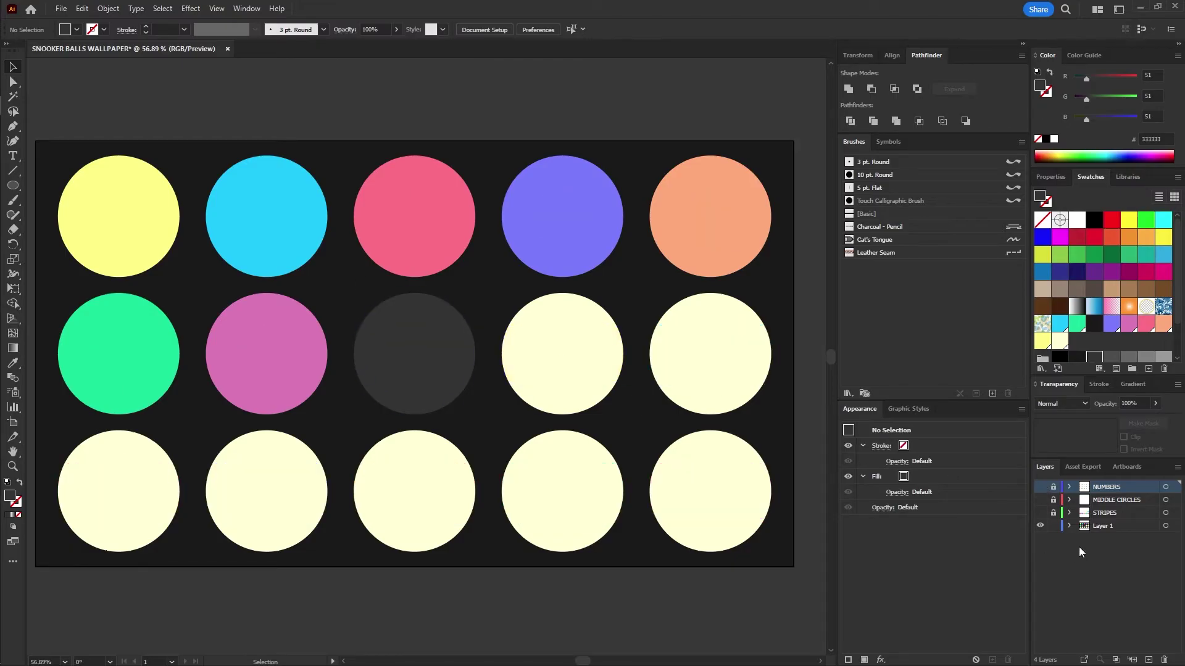
pyautogui.moveTo(758, 502); pyautogui.dragTo(748, 553)
pyautogui.hotkey('ctrl', 'z')
pyautogui.hotkey('ctrl', 'shift', 'a')
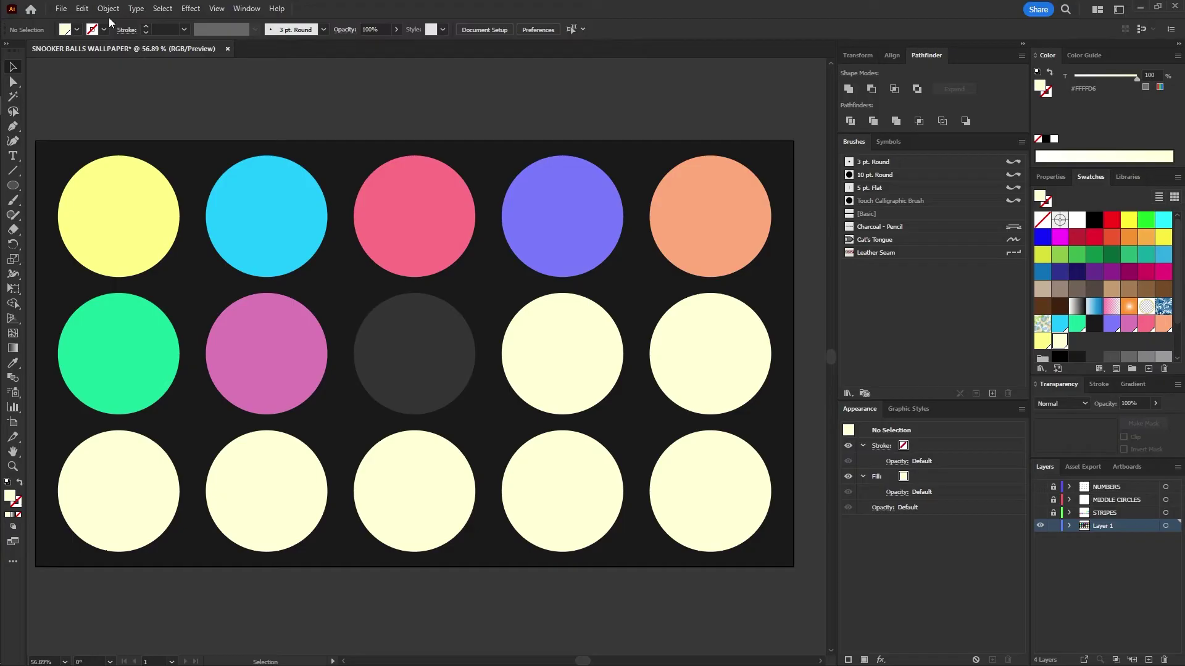
# Step: Unlock all, group the base circles with the background, and show the upper layers again
pyautogui.click(108, 9)
pyautogui.click(139, 122)
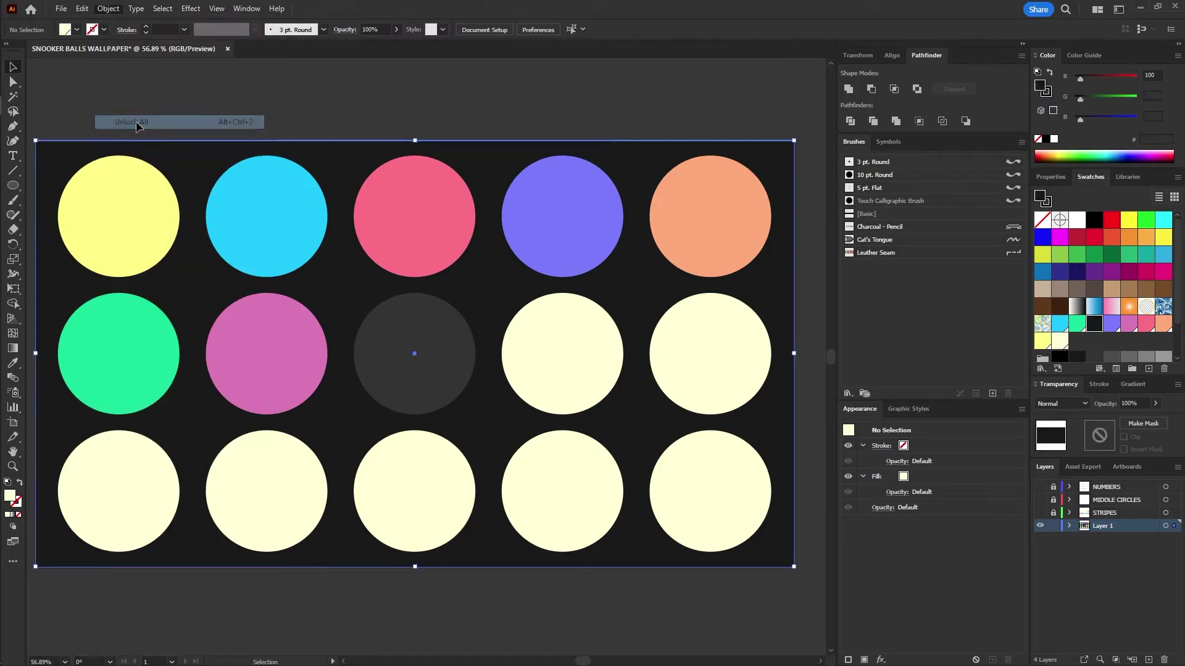
pyautogui.click(162, 9)
pyautogui.click(169, 21)
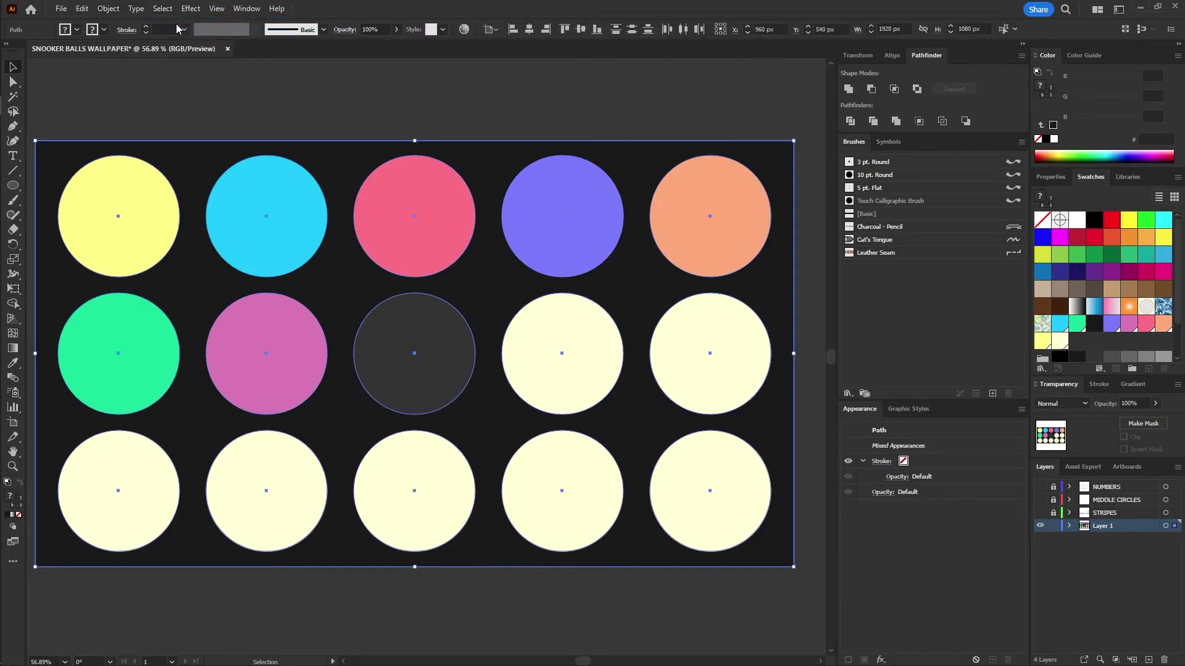
pyautogui.rightClick(366, 302)
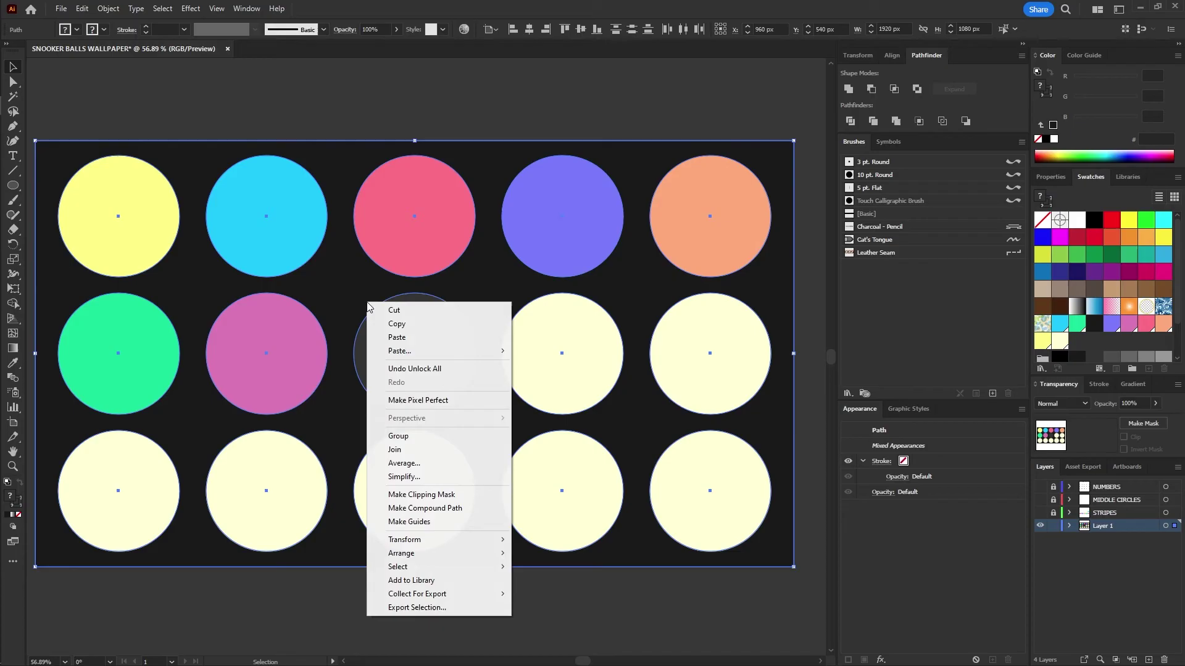
pyautogui.click(402, 436)
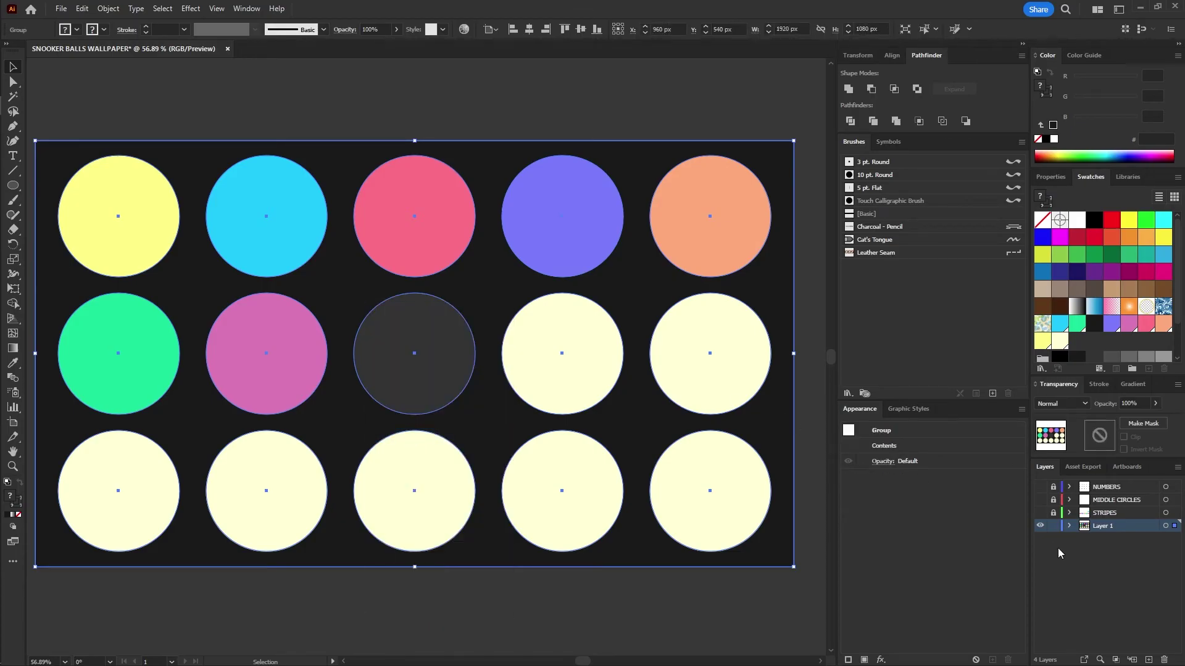
pyautogui.moveTo(1038, 516); pyautogui.dragTo(1039, 487)
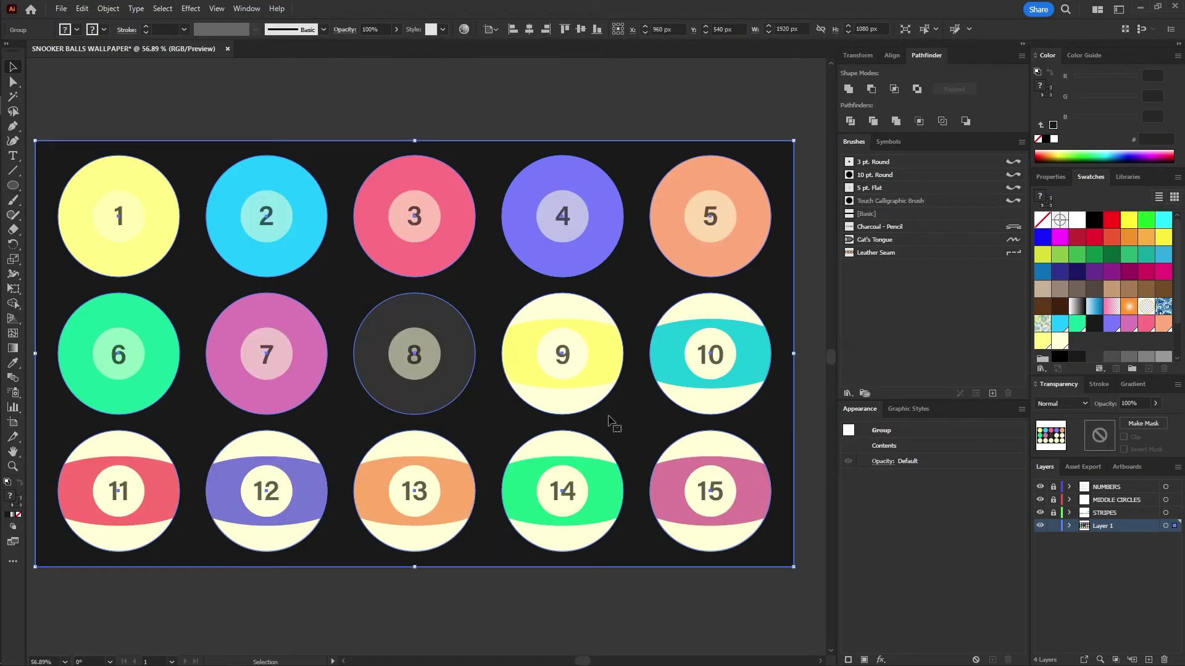
# Step: Apply the 3D Inflate effect to the grouped balls and fit them in view
pyautogui.click(197, 11)
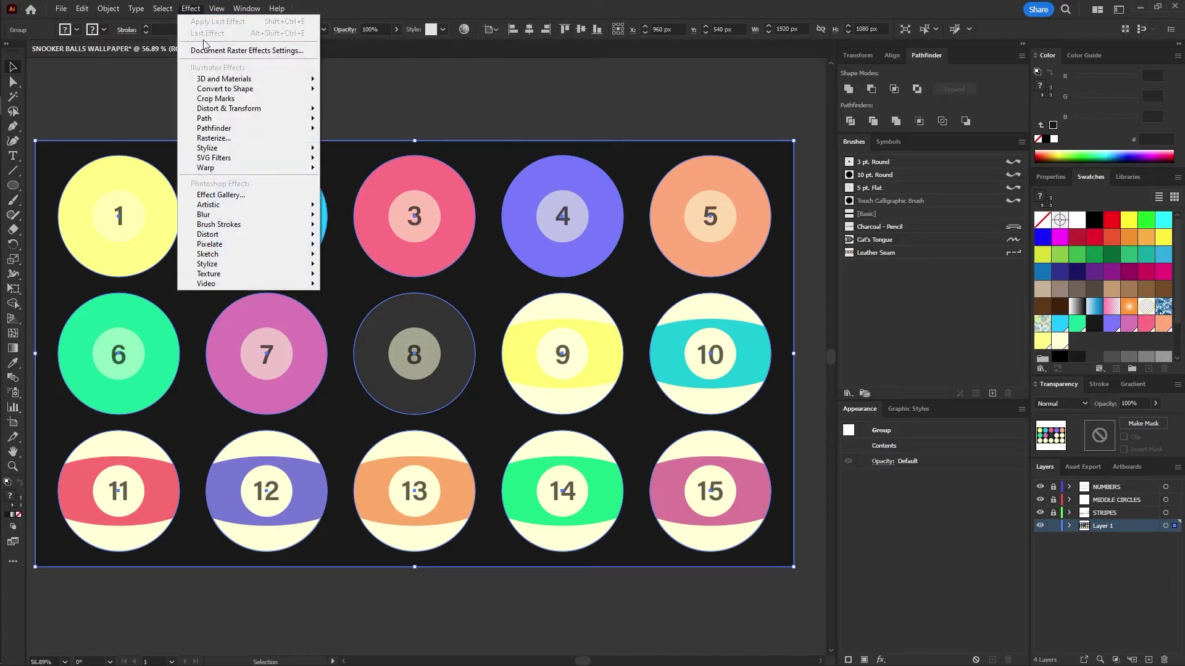
pyautogui.moveTo(232, 81)
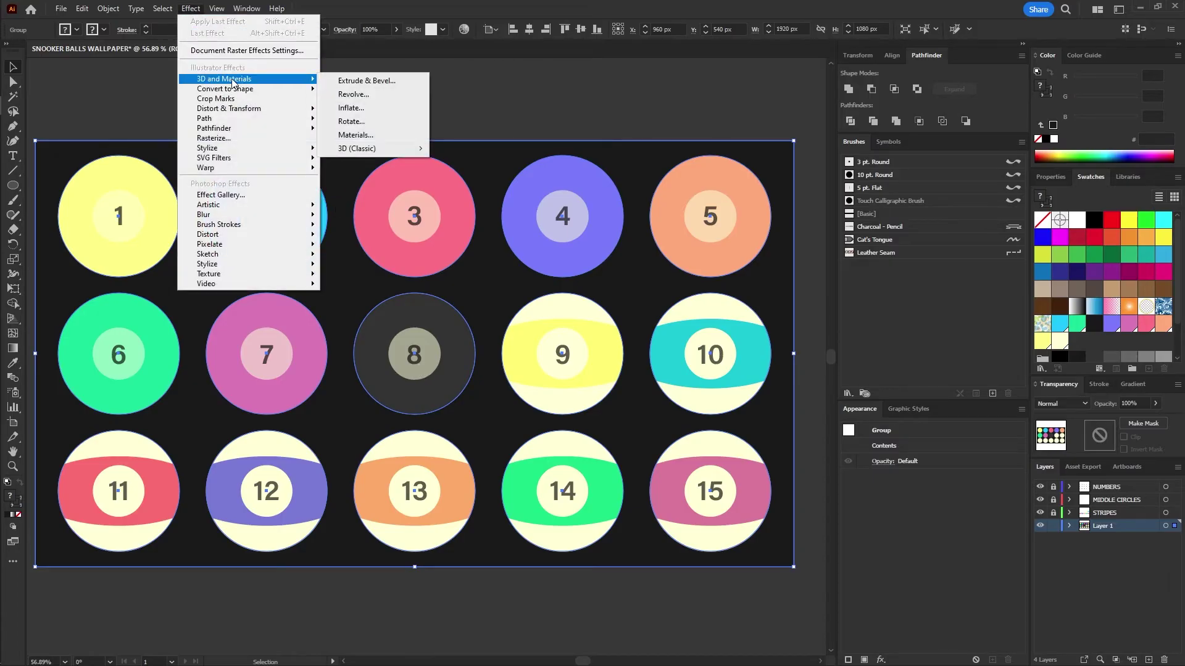
pyautogui.click(362, 112)
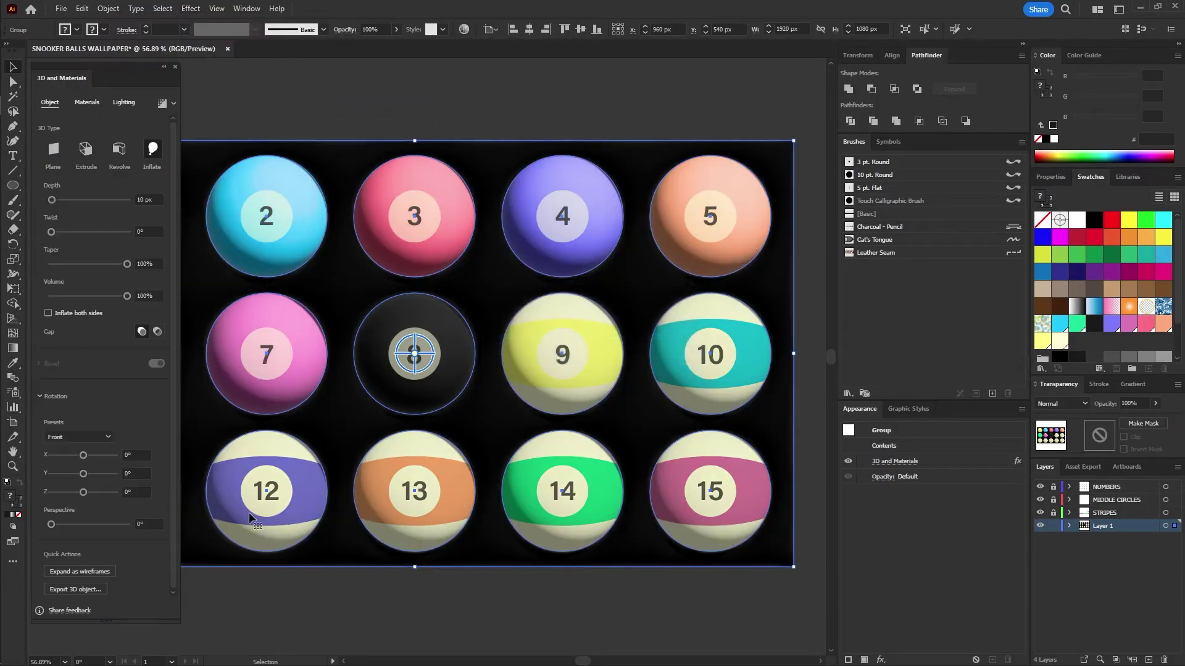
pyautogui.click(66, 664)
pyautogui.click(68, 154)
pyautogui.moveTo(838, 160); pyautogui.dragTo(887, 159)
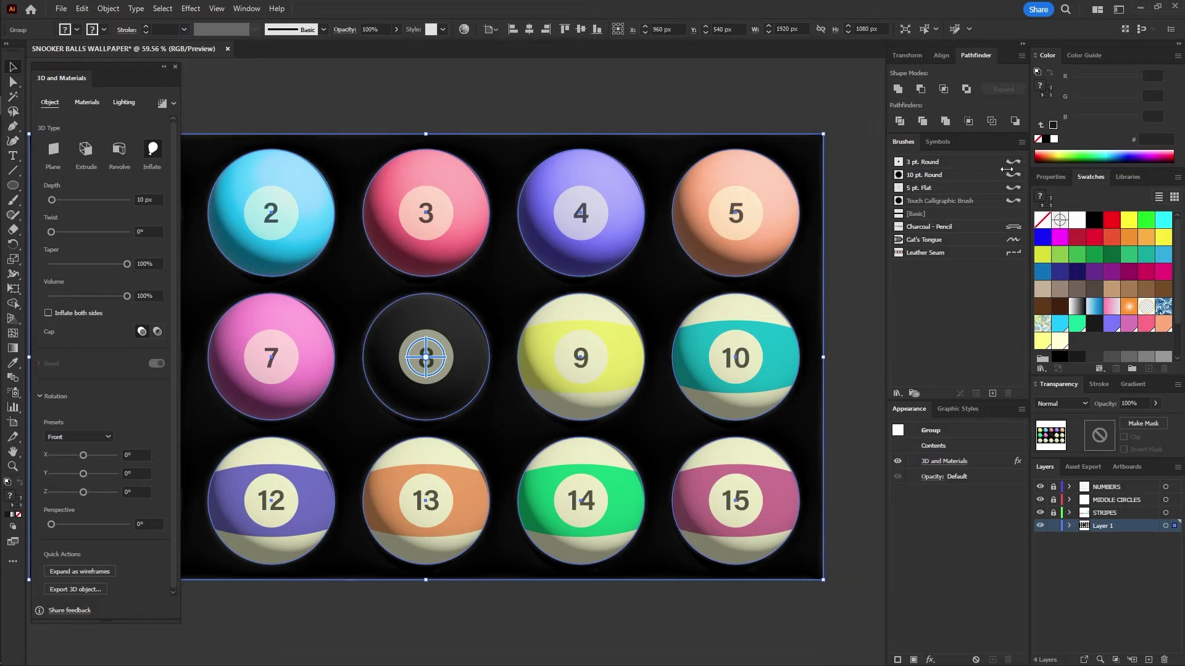
pyautogui.moveTo(654, 103); pyautogui.dragTo(719, 96)
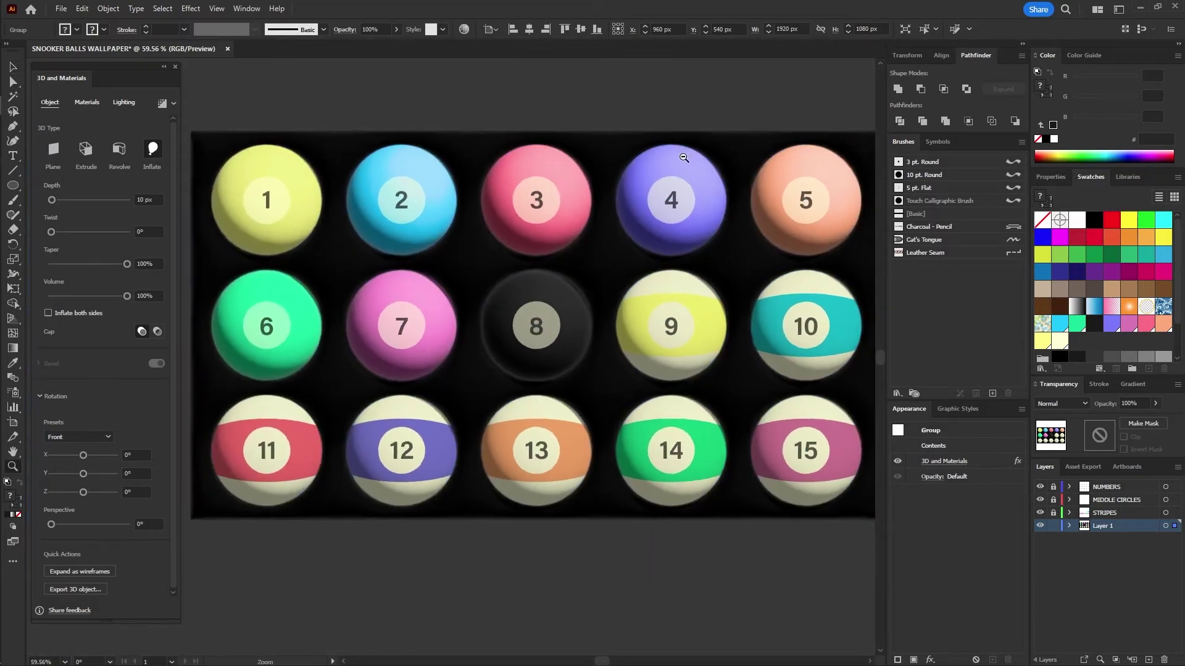
# Step: Set the inflate depth to 0 px and inflate both sides
pyautogui.click(148, 198)
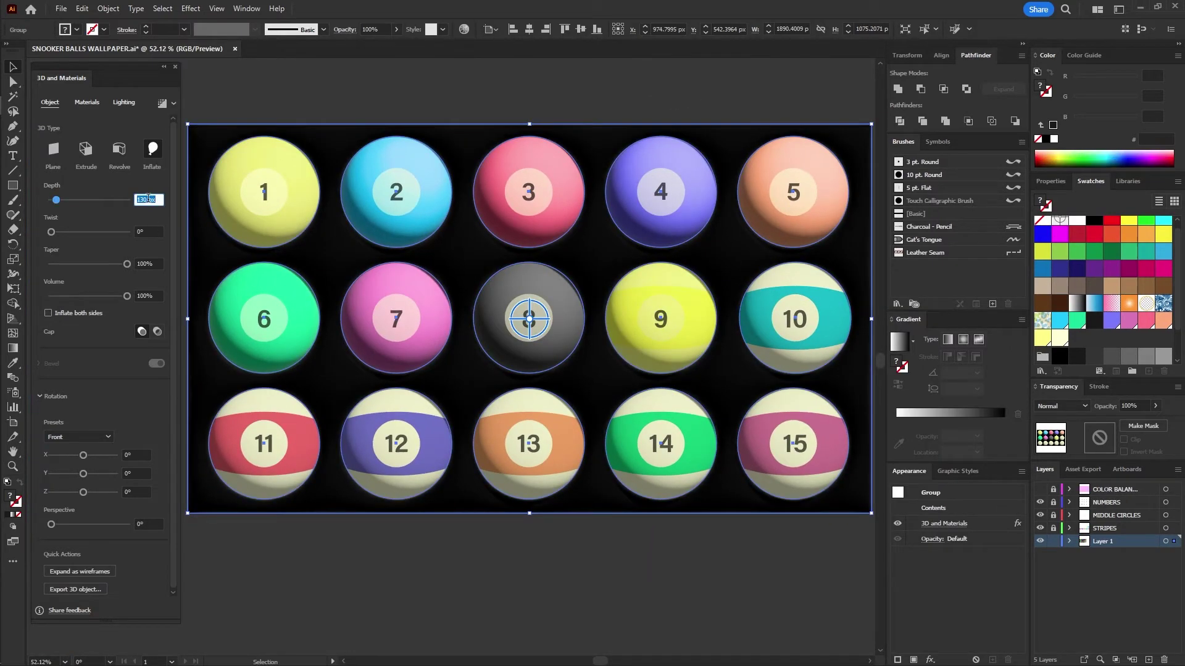
pyautogui.write('0')
pyautogui.press('Return')
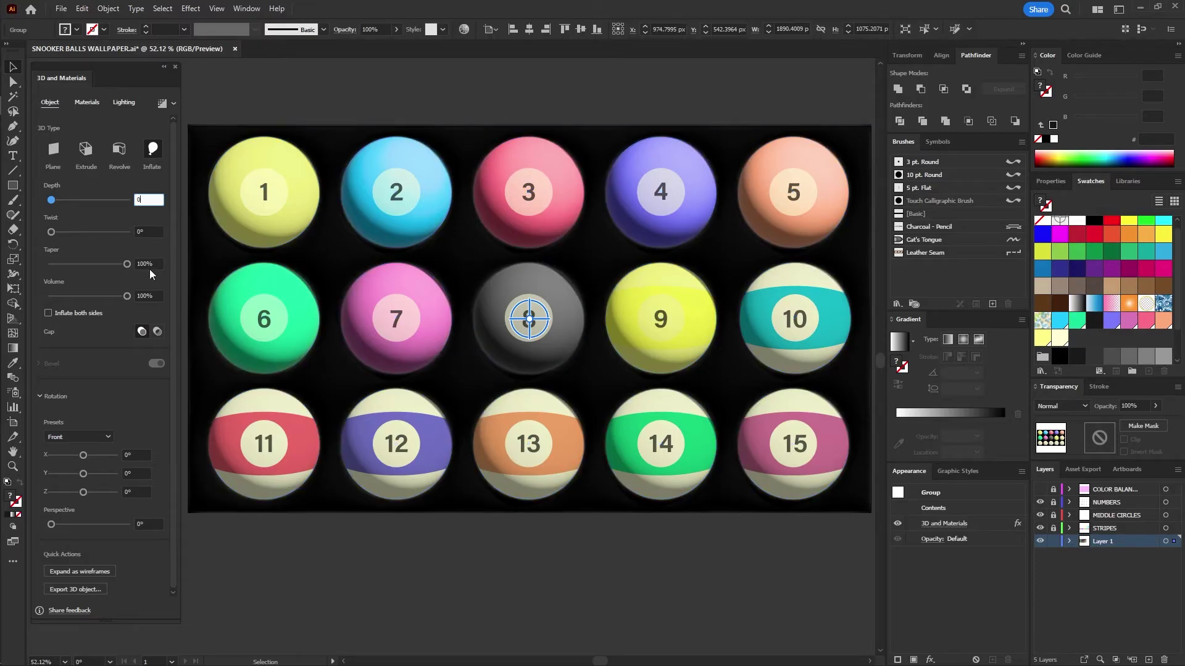
pyautogui.click(67, 316)
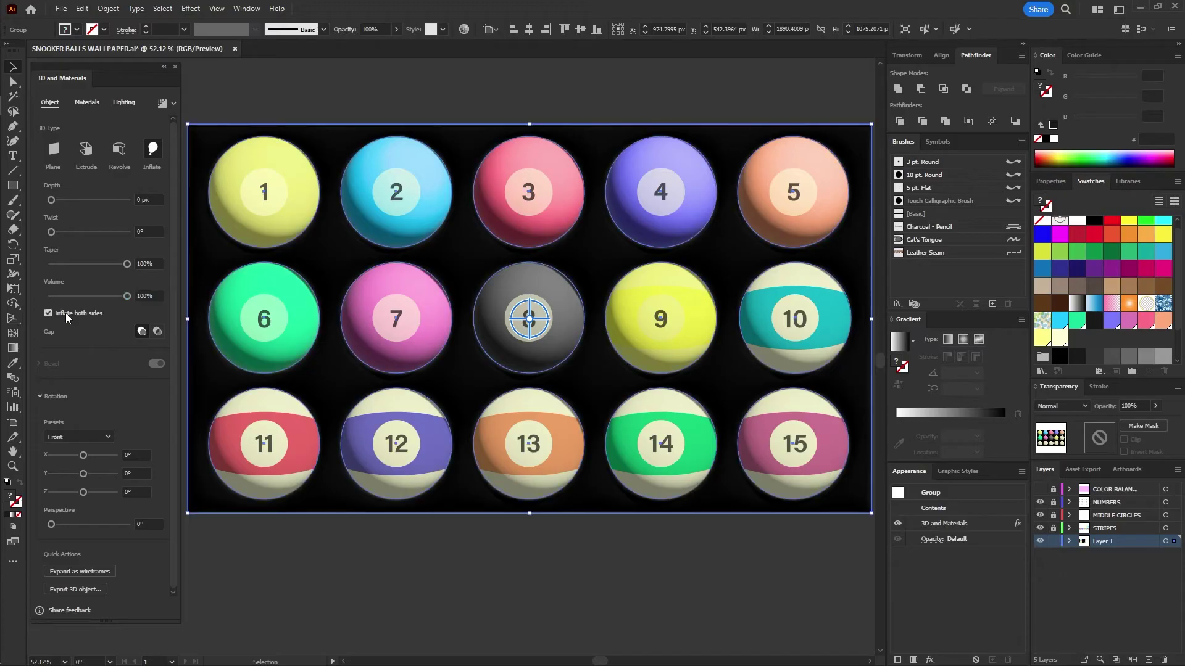
# Step: In the Materials settings, lower roughness to about 0.26 and set metallic to 0.86
pyautogui.click(87, 102)
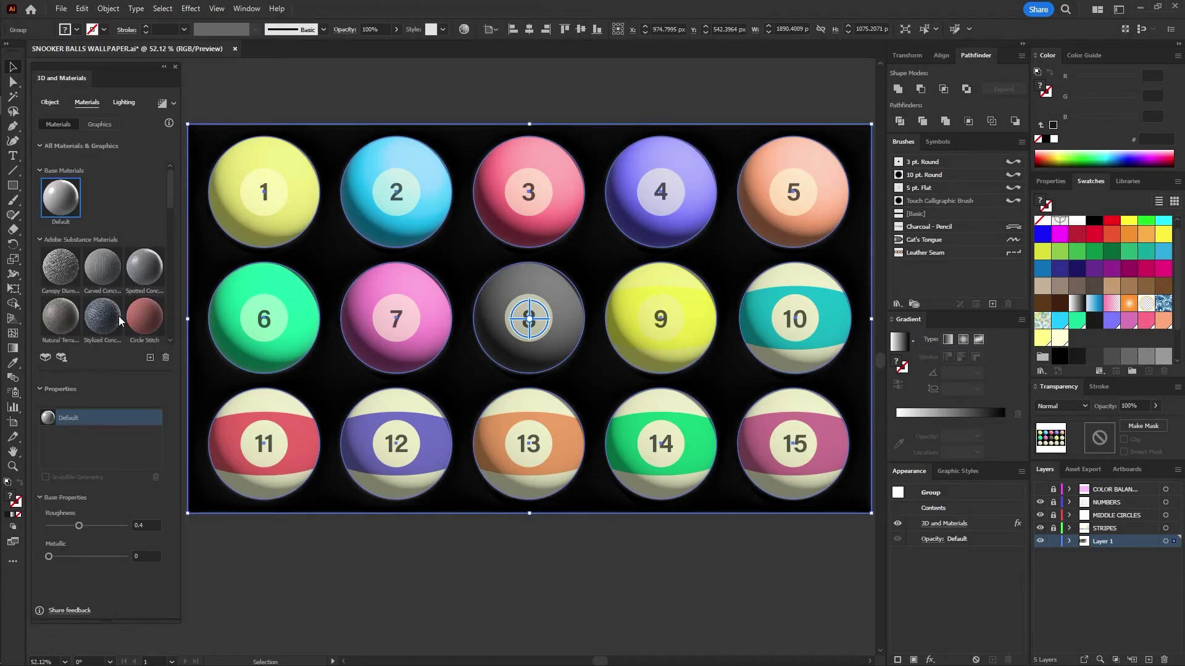
pyautogui.scroll(-4, 117, 343)
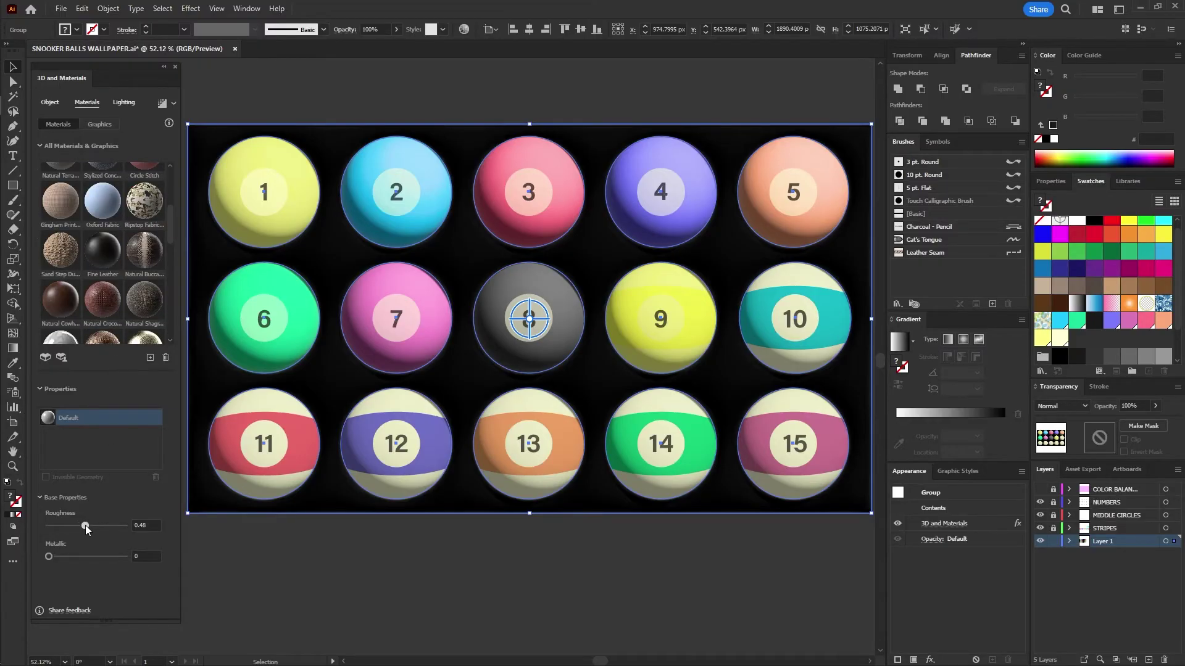
pyautogui.moveTo(86, 525); pyautogui.dragTo(61, 557)
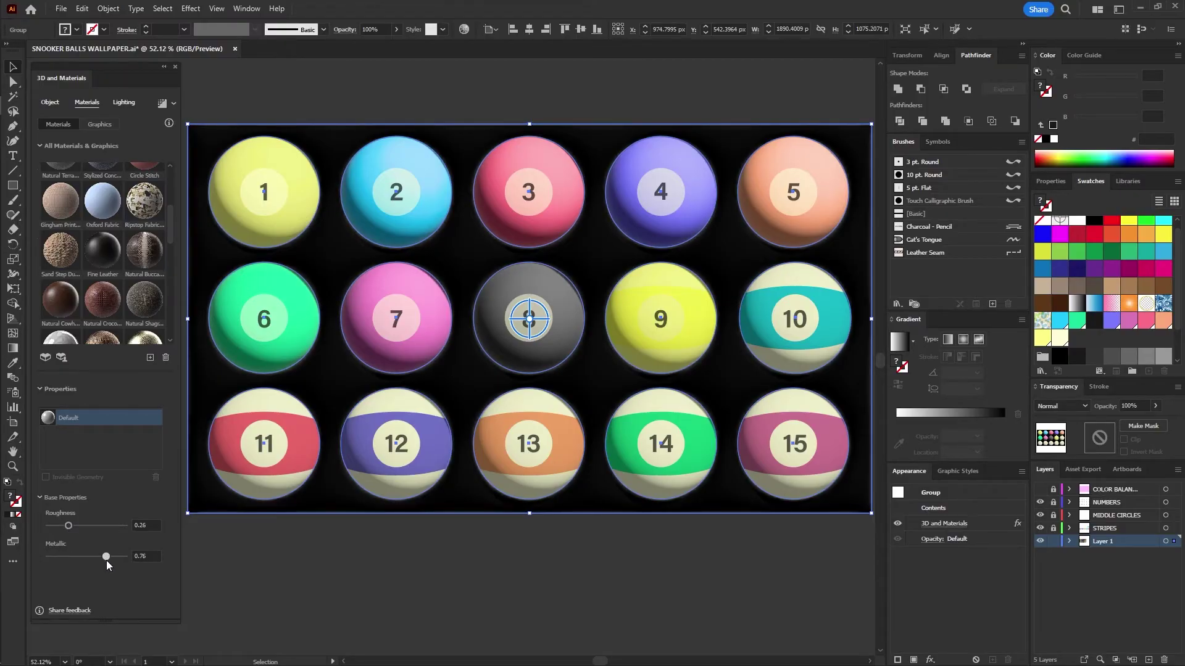
pyautogui.moveTo(115, 560); pyautogui.dragTo(114, 560)
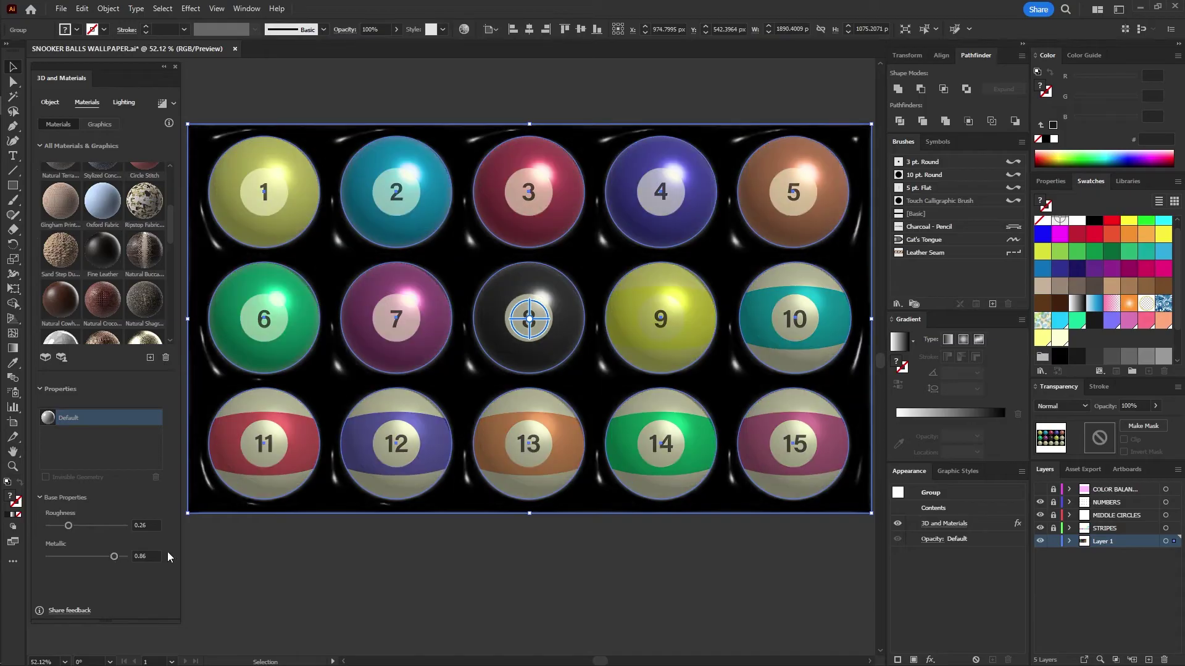
# Step: Set the light to 35% intensity, 122° rotation, 48° height and 78% softness
pyautogui.click(123, 102)
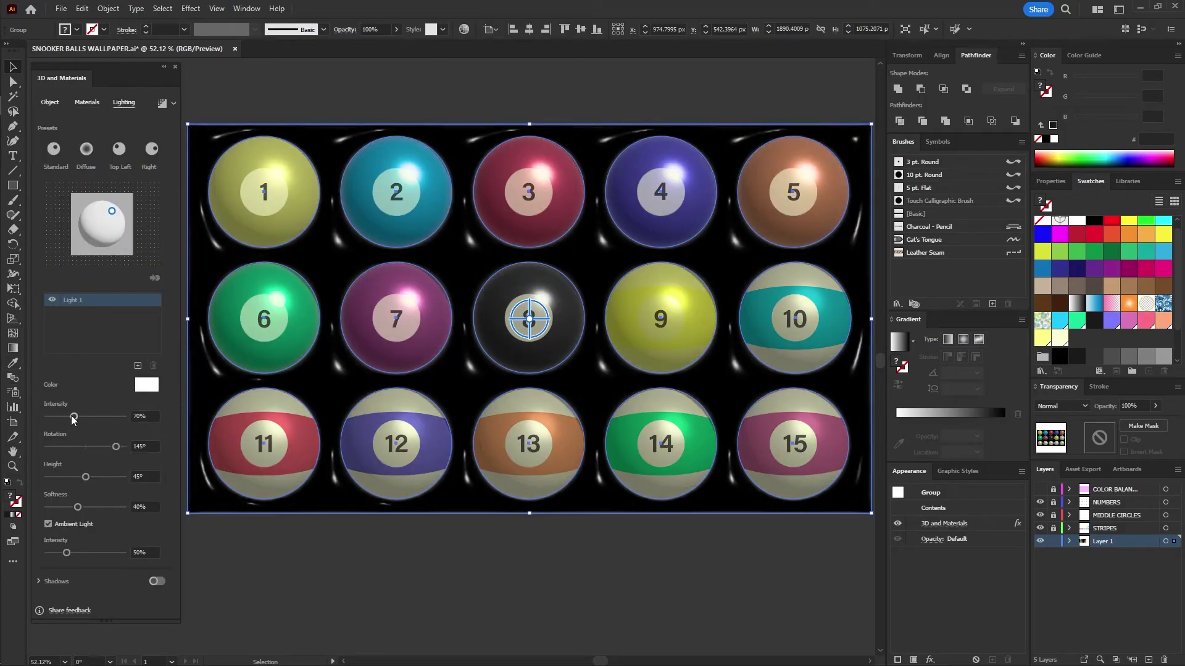
pyautogui.moveTo(72, 418); pyautogui.dragTo(62, 417)
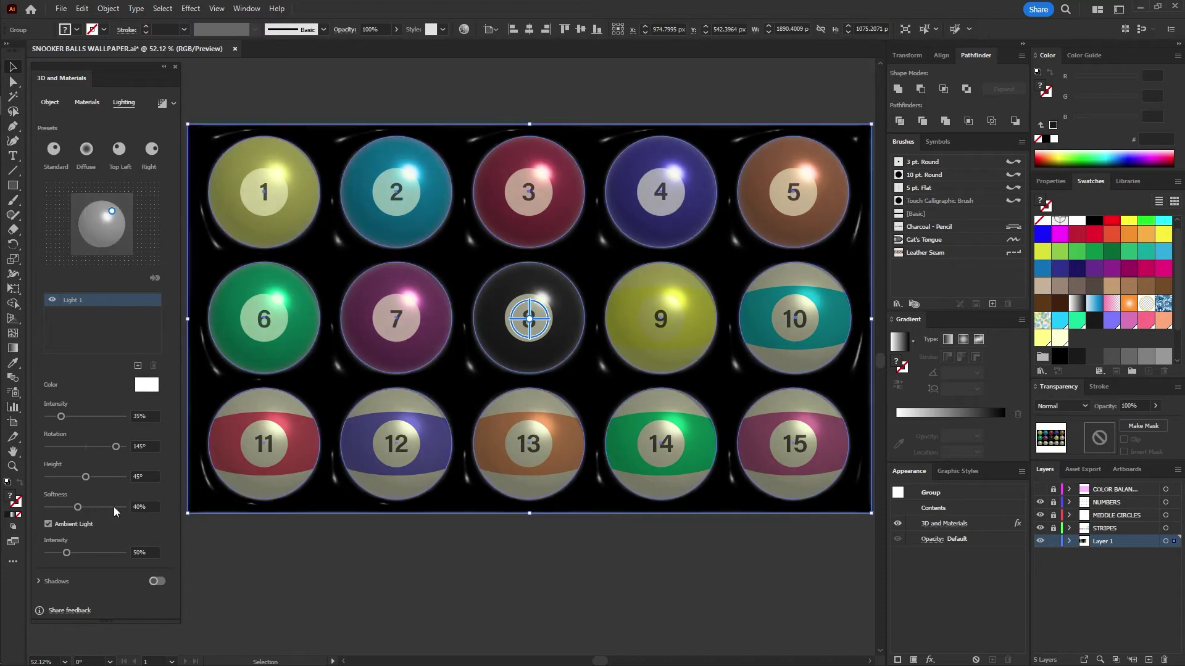
pyautogui.moveTo(116, 446); pyautogui.dragTo(91, 476)
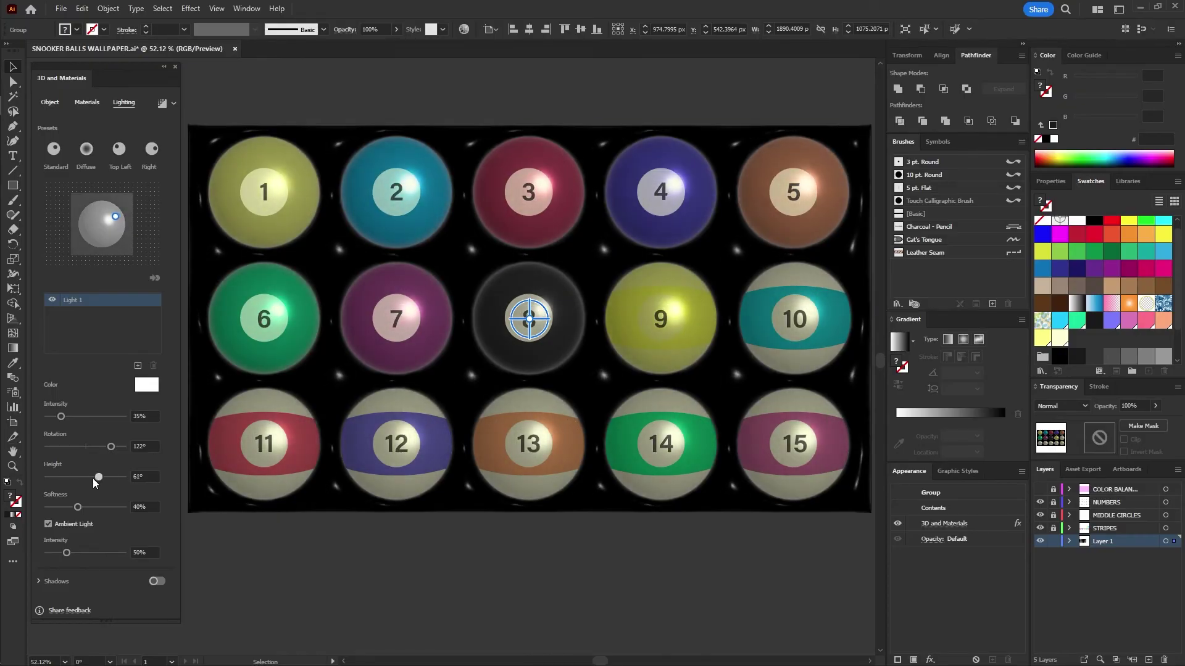
pyautogui.moveTo(79, 507); pyautogui.dragTo(94, 508)
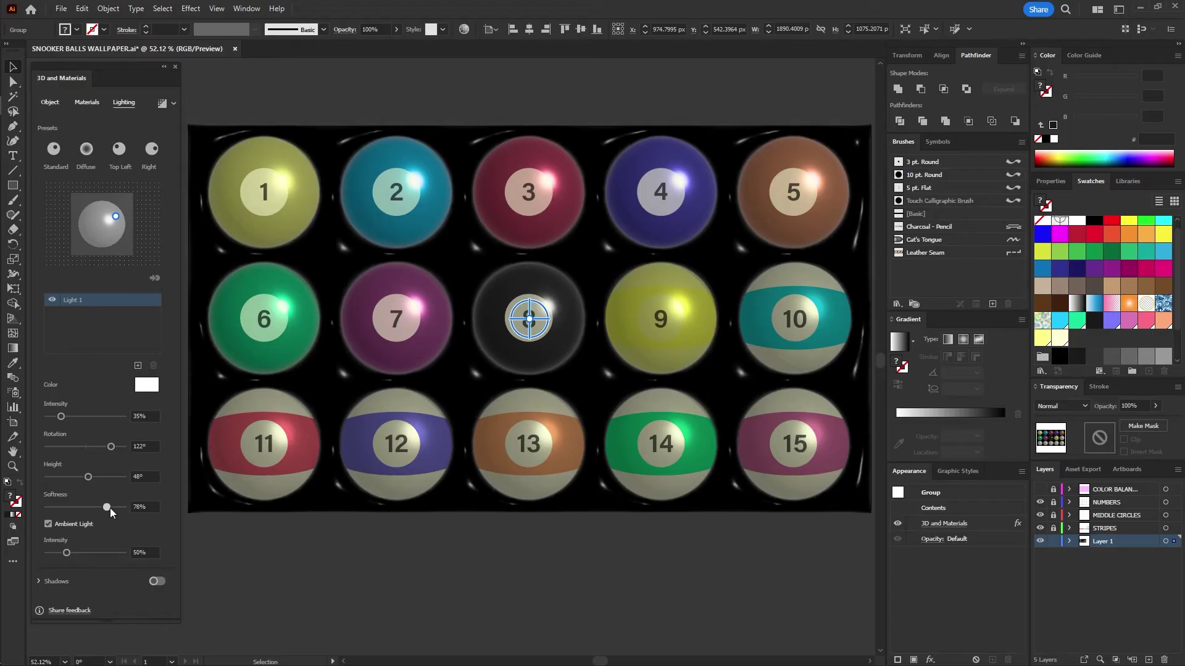
# Step: Enable ray tracing and render the balls, stepping quality up through Medium to High
pyautogui.click(176, 103)
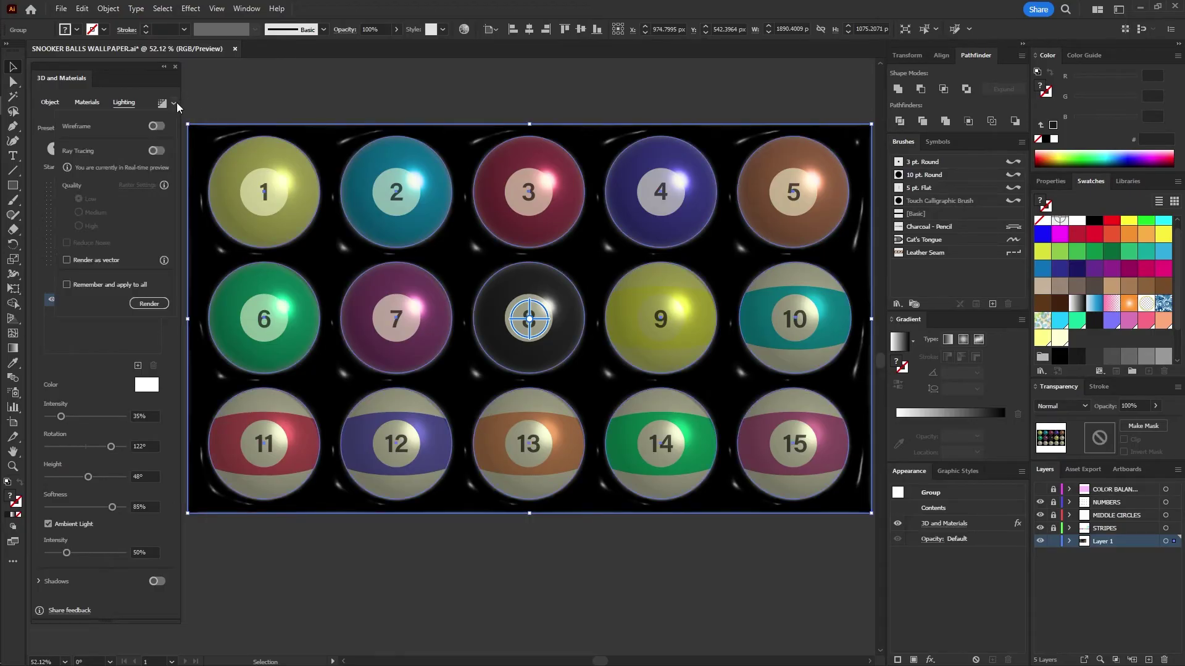
pyautogui.click(154, 151)
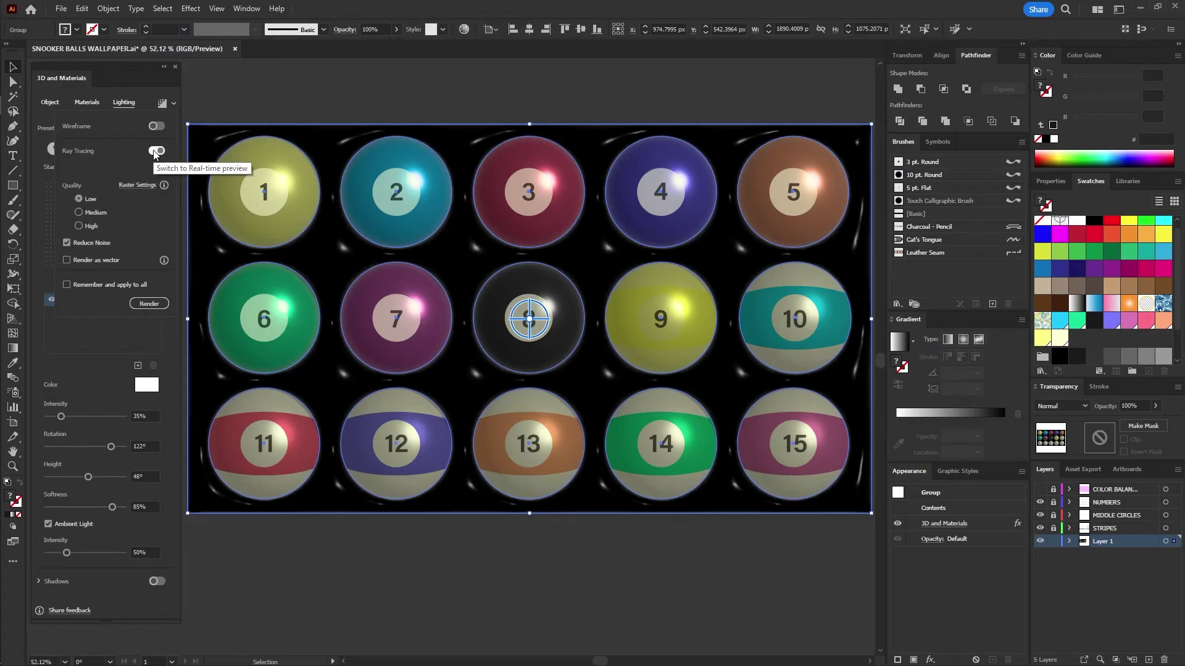
pyautogui.click(152, 304)
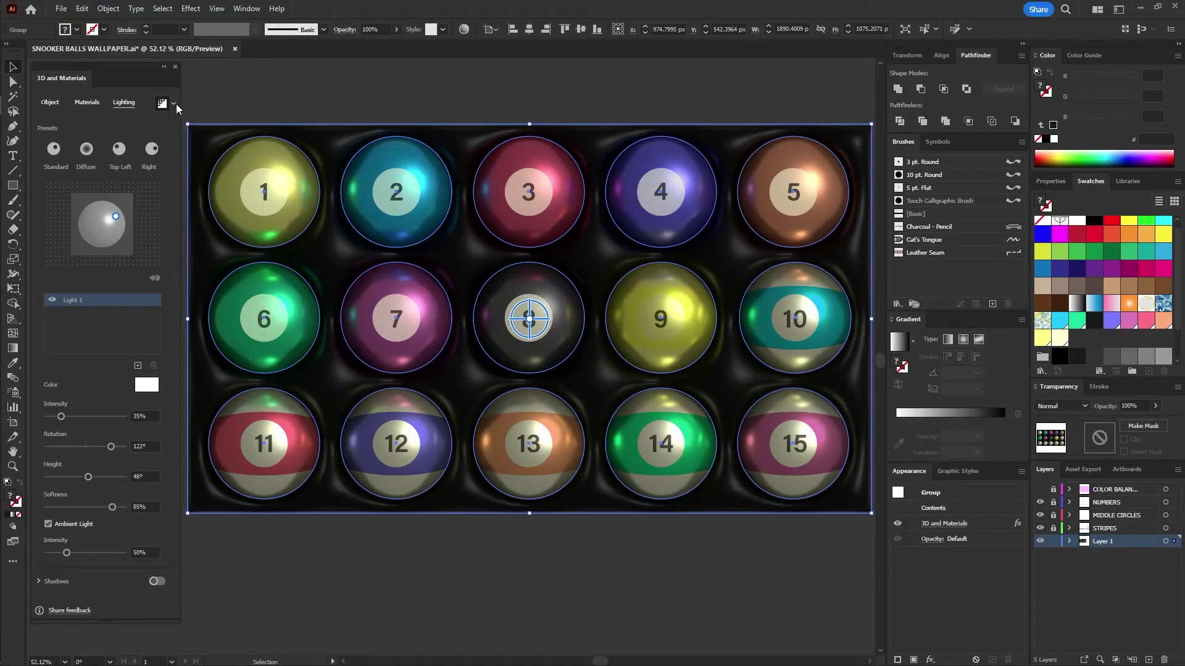
pyautogui.click(174, 105)
pyautogui.click(96, 212)
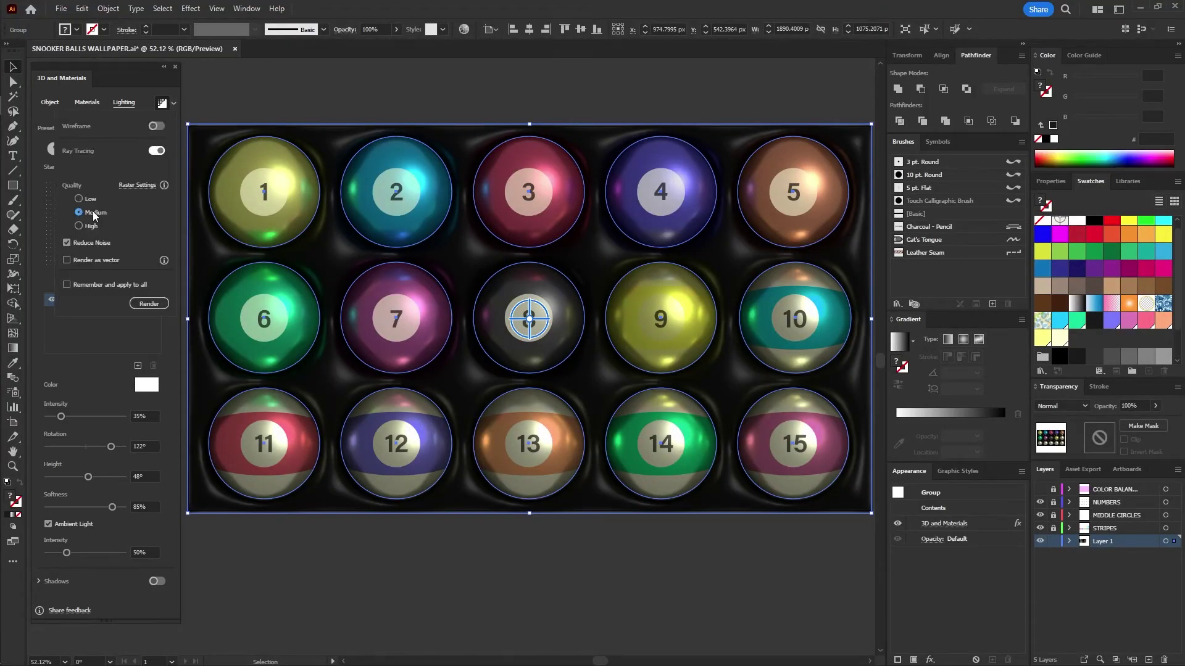
pyautogui.click(150, 305)
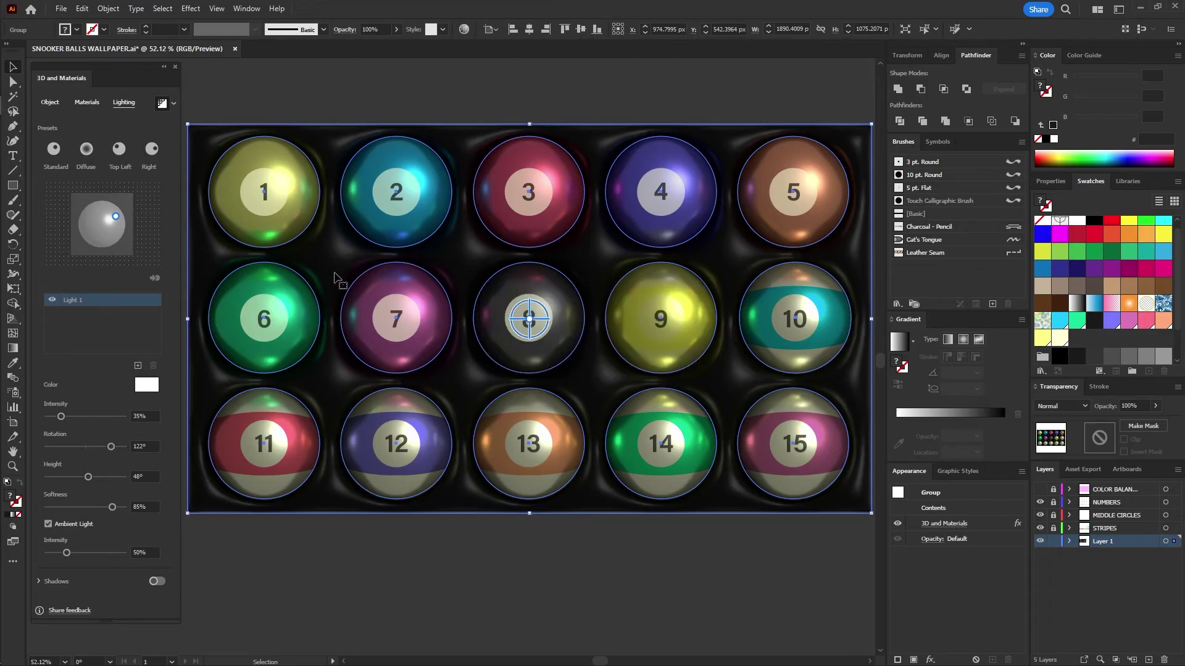
pyautogui.click(174, 104)
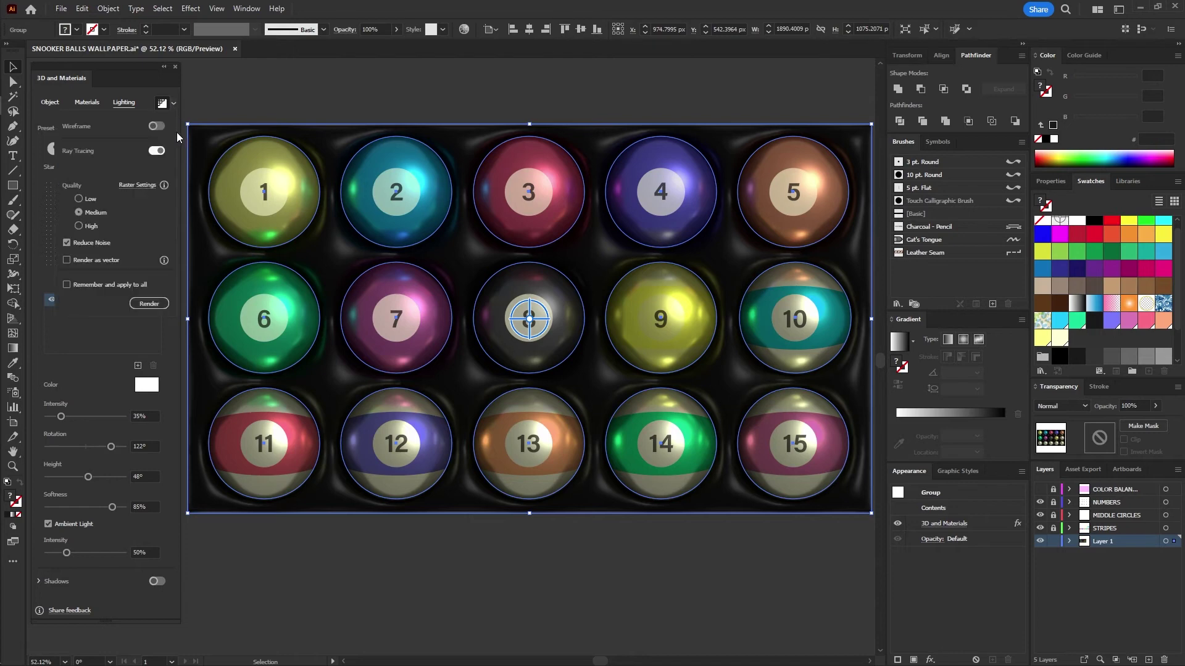
pyautogui.click(89, 229)
pyautogui.click(148, 303)
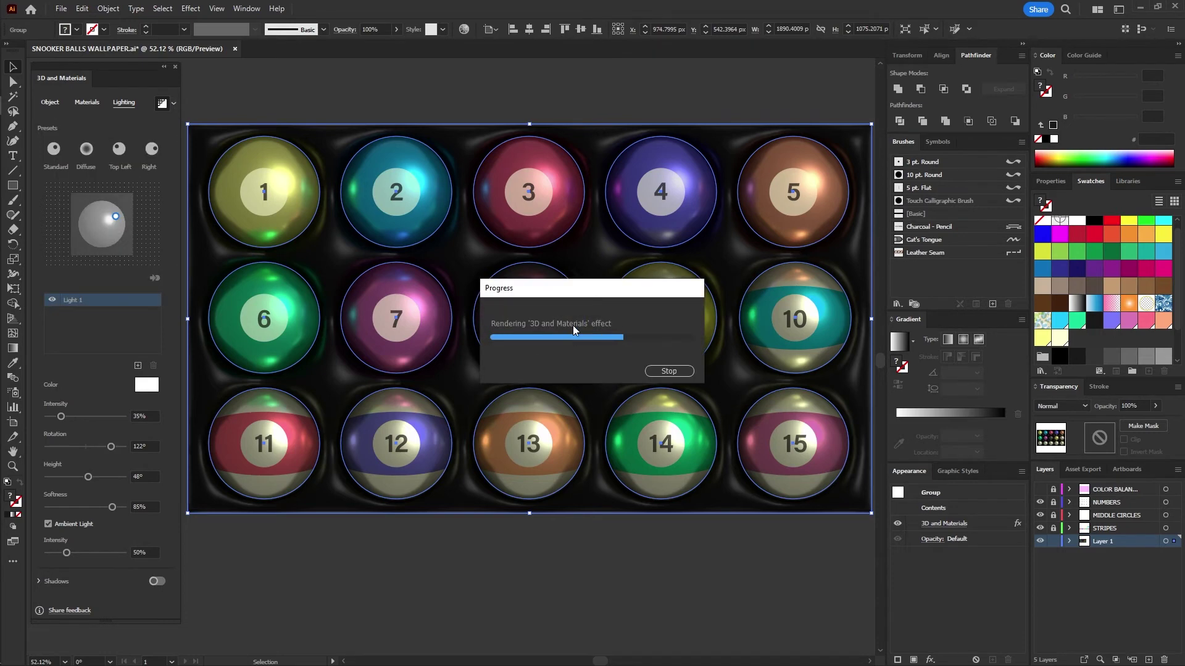
pyautogui.click(457, 95)
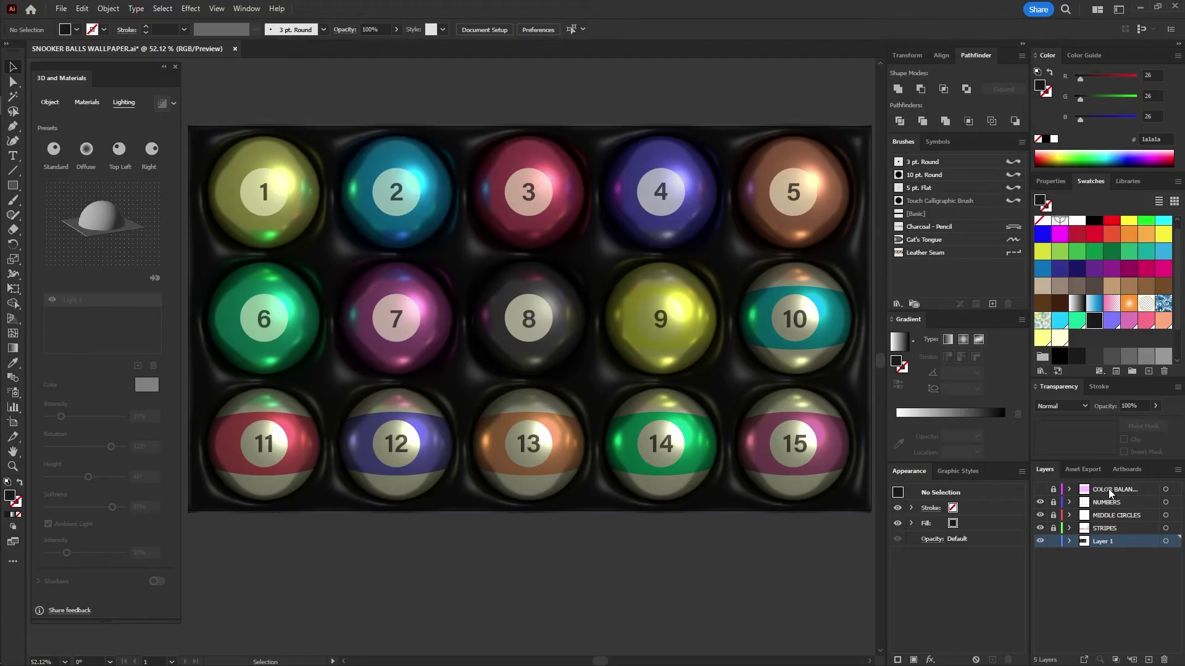
# Step: Draw a magenta rectangle covering the whole artboard on the colour-balance layer
pyautogui.click(1040, 490)
pyautogui.click(1040, 490)
pyautogui.click(1040, 490)
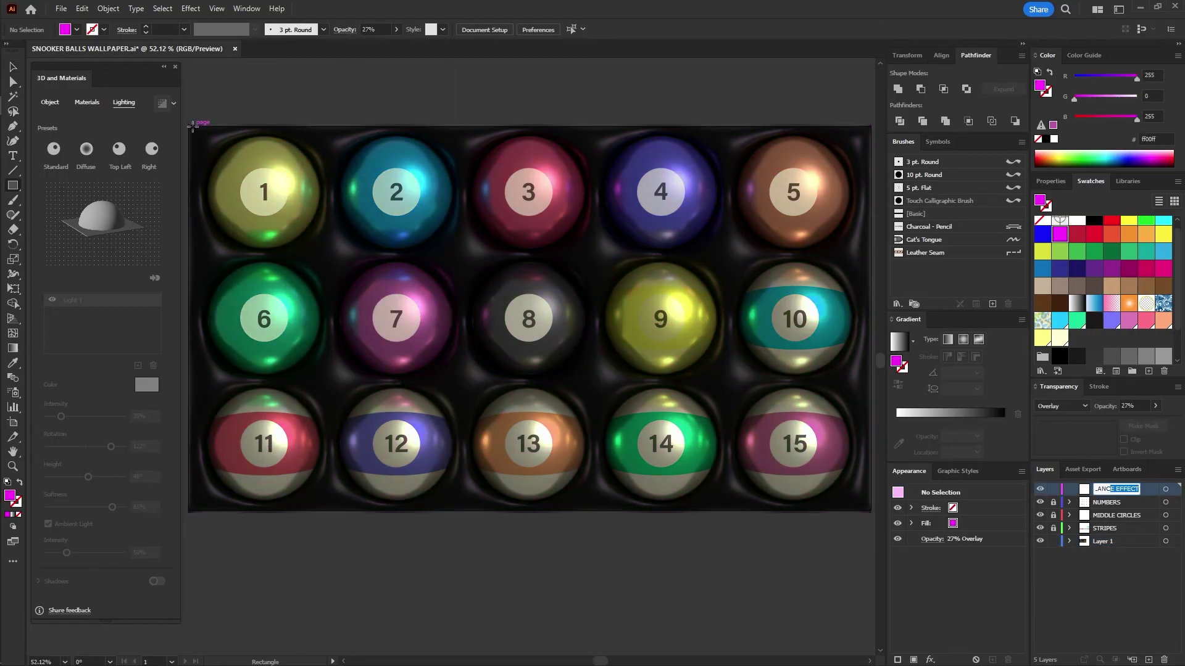
pyautogui.moveTo(189, 125)
pyautogui.mouseDown()
pyautogui.moveTo(592, 312)
pyautogui.moveTo(796, 485)
pyautogui.moveTo(859, 518)
pyautogui.moveTo(870, 512)
pyautogui.mouseUp()
# Step: Set the magenta rectangle to Overlay at about 72% opacity and lock it
pyautogui.click(1054, 406)
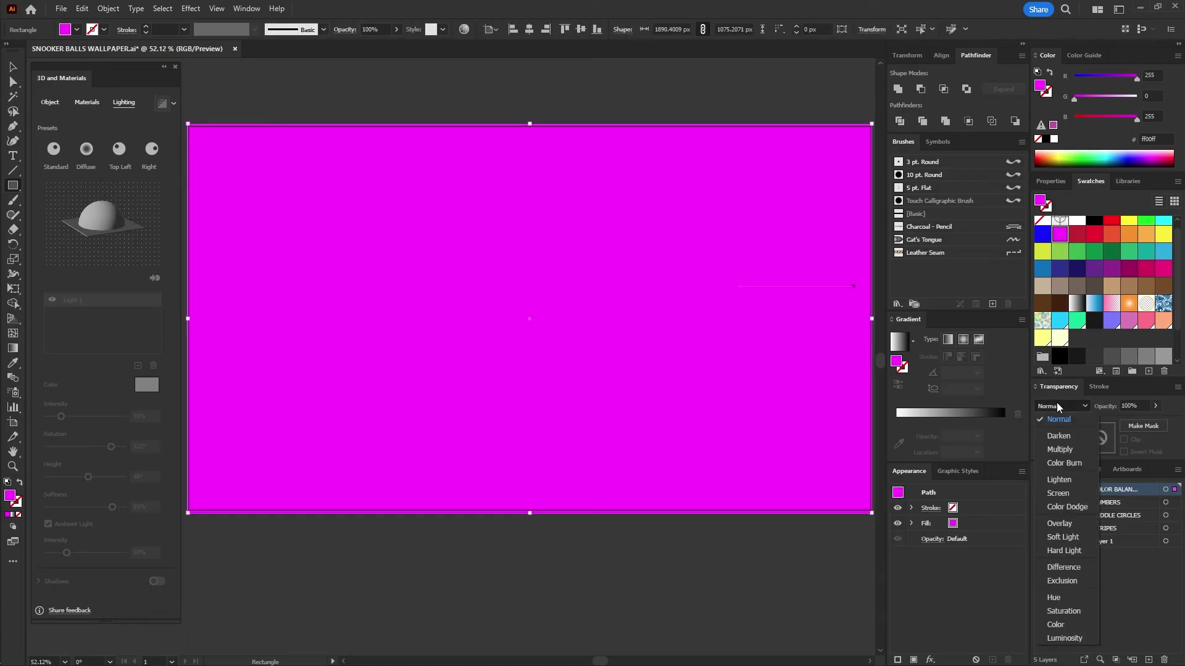
pyautogui.click(1074, 525)
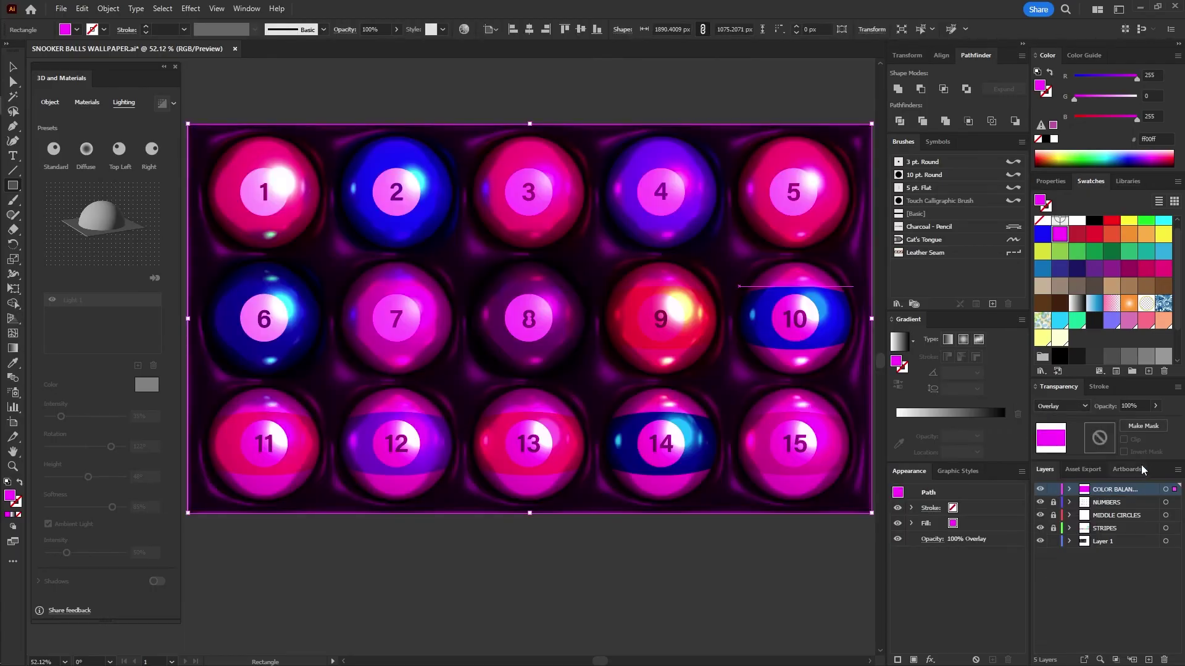
pyautogui.click(1155, 406)
pyautogui.moveTo(1155, 421); pyautogui.dragTo(1126, 427)
pyautogui.hotkey('ctrl', '2')
pyautogui.press('v')
pyautogui.click(733, 264)
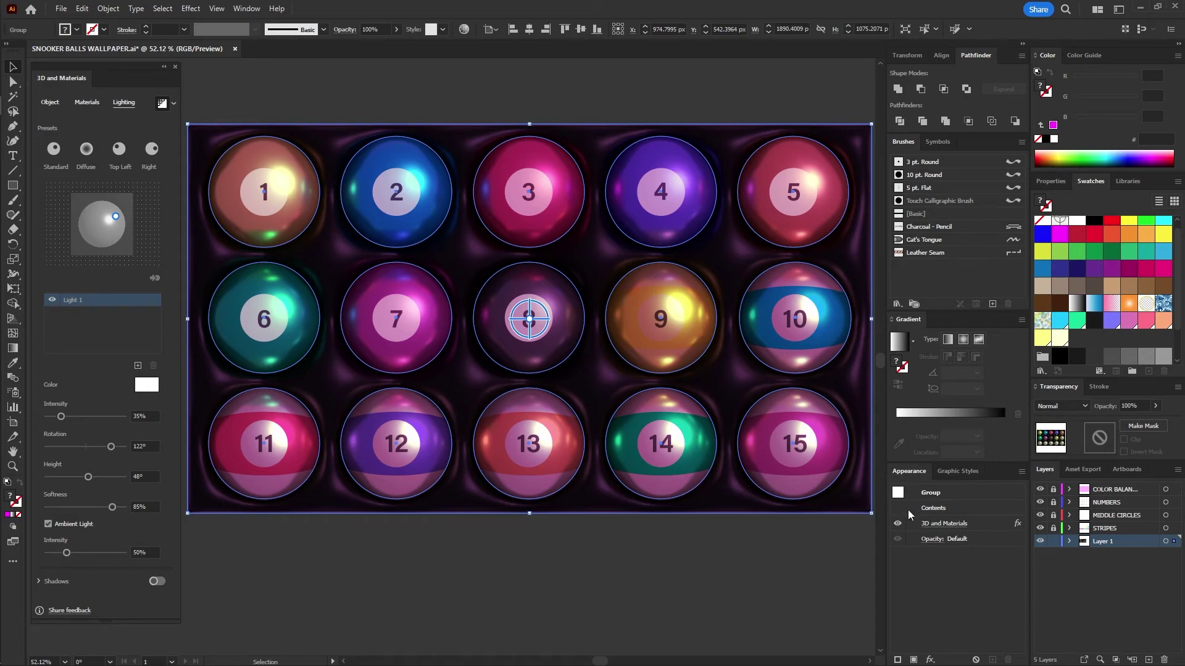
# Step: Turn off the balls' 3D effect, deselect everything and switch to Direct Selection
pyautogui.click(898, 525)
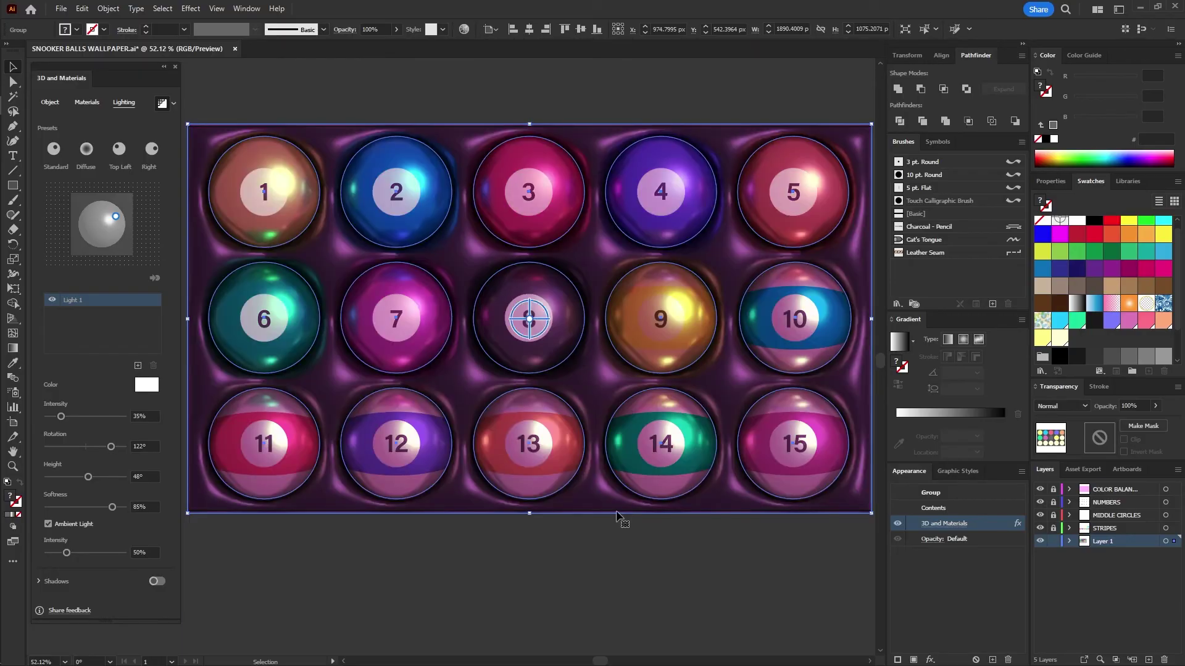
pyautogui.click(633, 547)
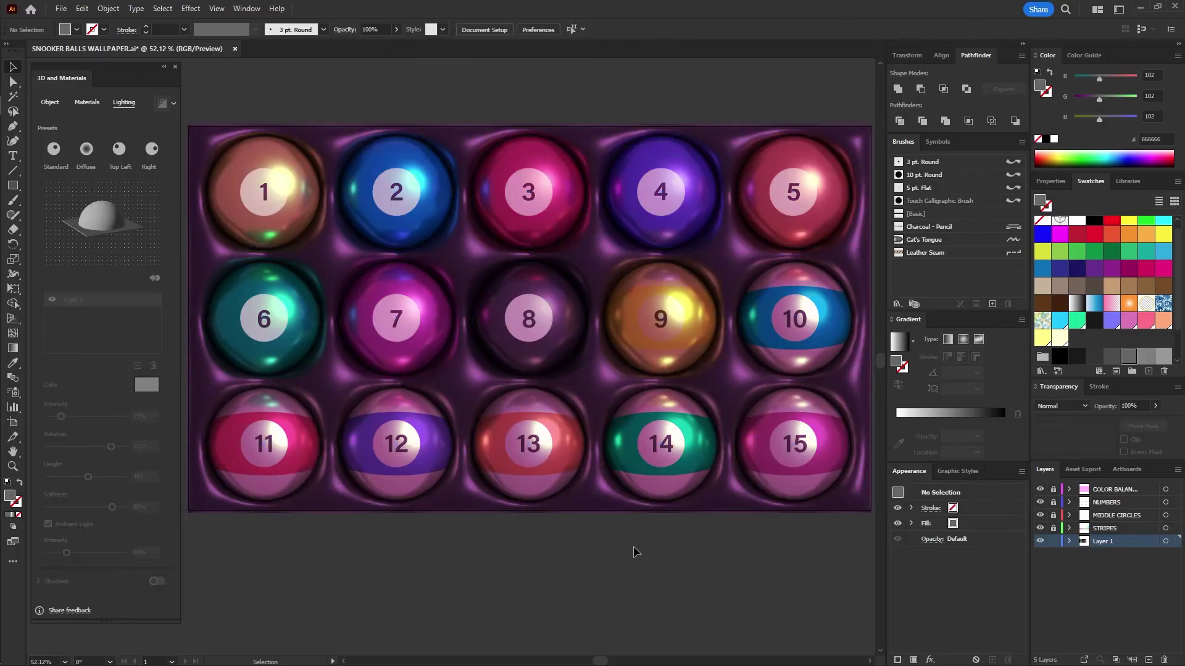
pyautogui.press('a')
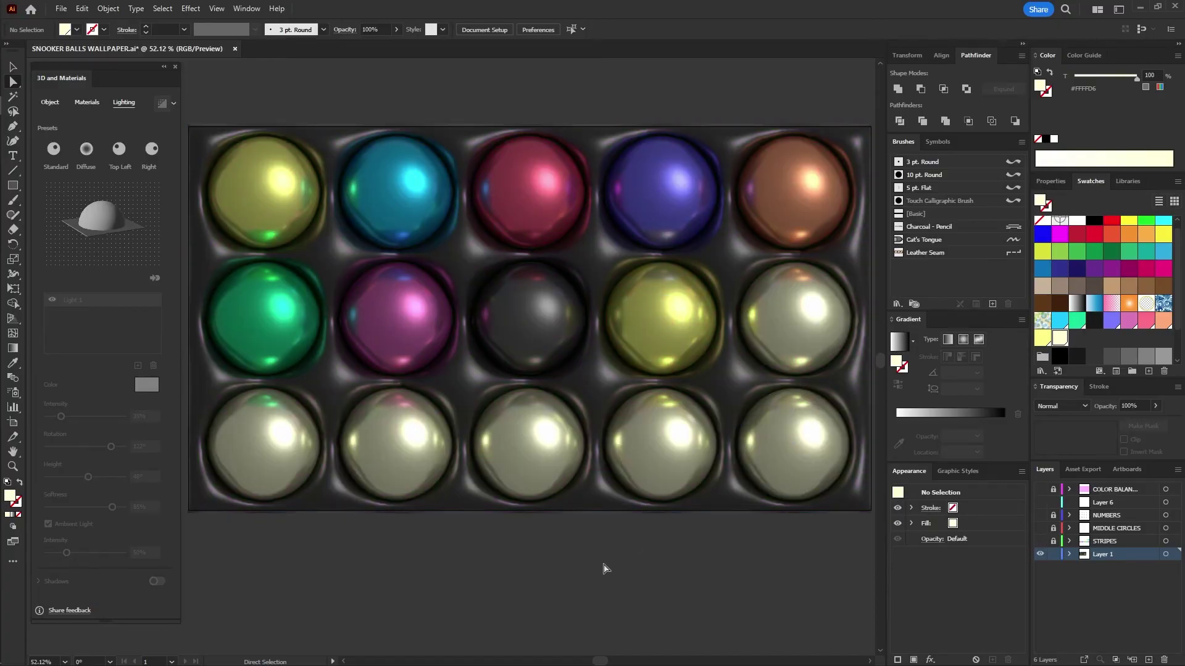
# Step: Show the colour-balance tint layer and briefly check the NUMBERS, MIDDLE CIRCLES and STRIPES layers
pyautogui.click(1041, 489)
pyautogui.click(1041, 516)
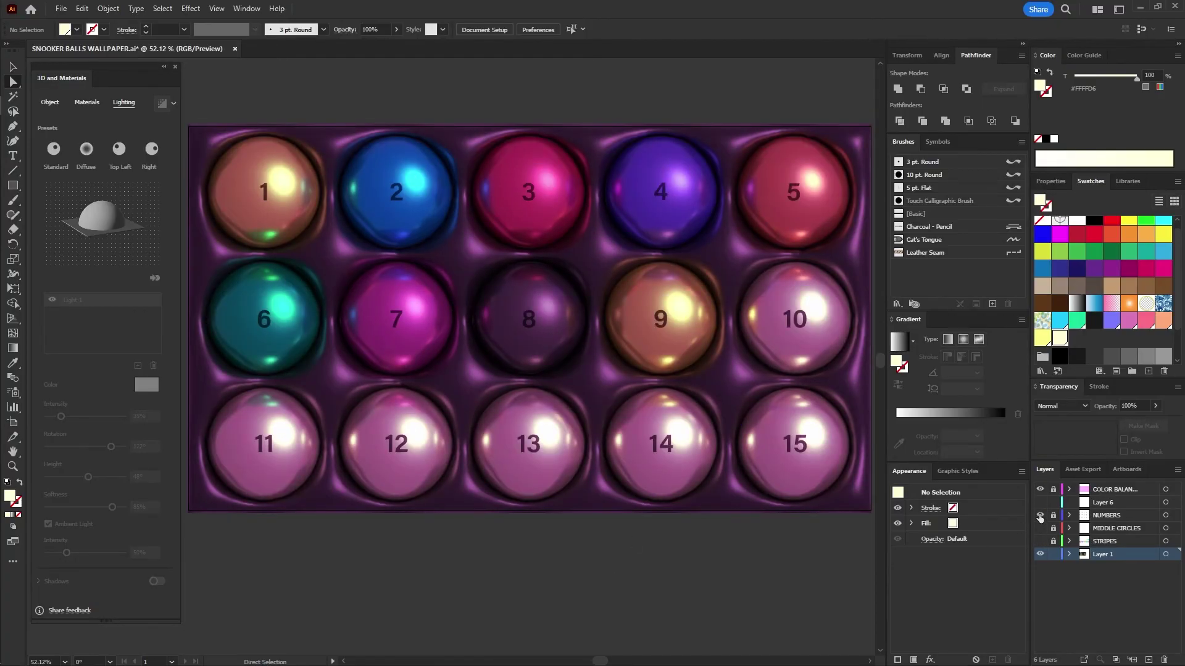
pyautogui.click(1040, 516)
pyautogui.click(1040, 528)
pyautogui.click(1040, 529)
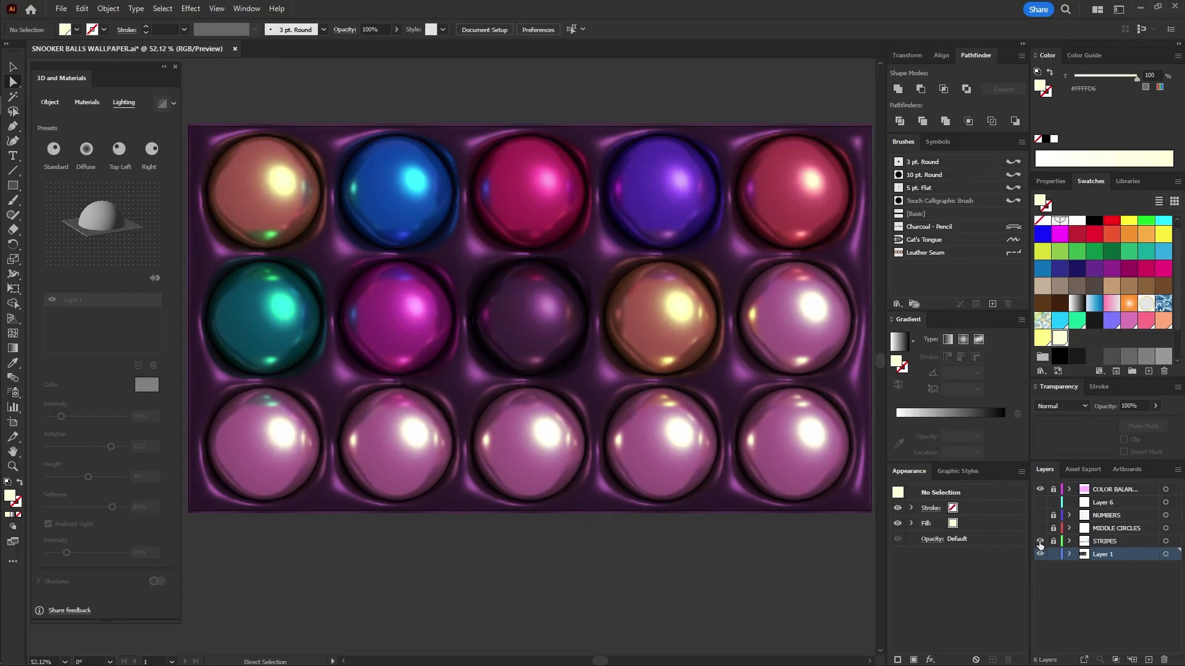
pyautogui.click(1041, 541)
pyautogui.click(1040, 541)
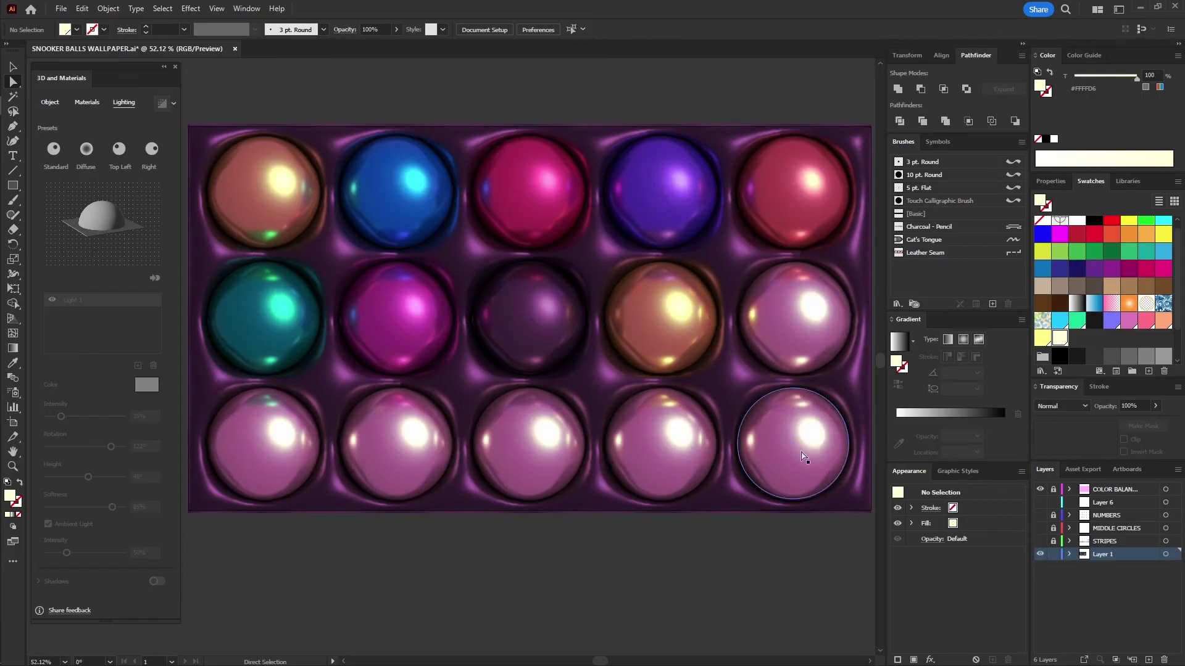
# Step: Select all 15 ball circles across the three rows and copy them
pyautogui.click(803, 457)
pyautogui.keyDown('shift'); pyautogui.click(657, 454); pyautogui.keyUp('shift')
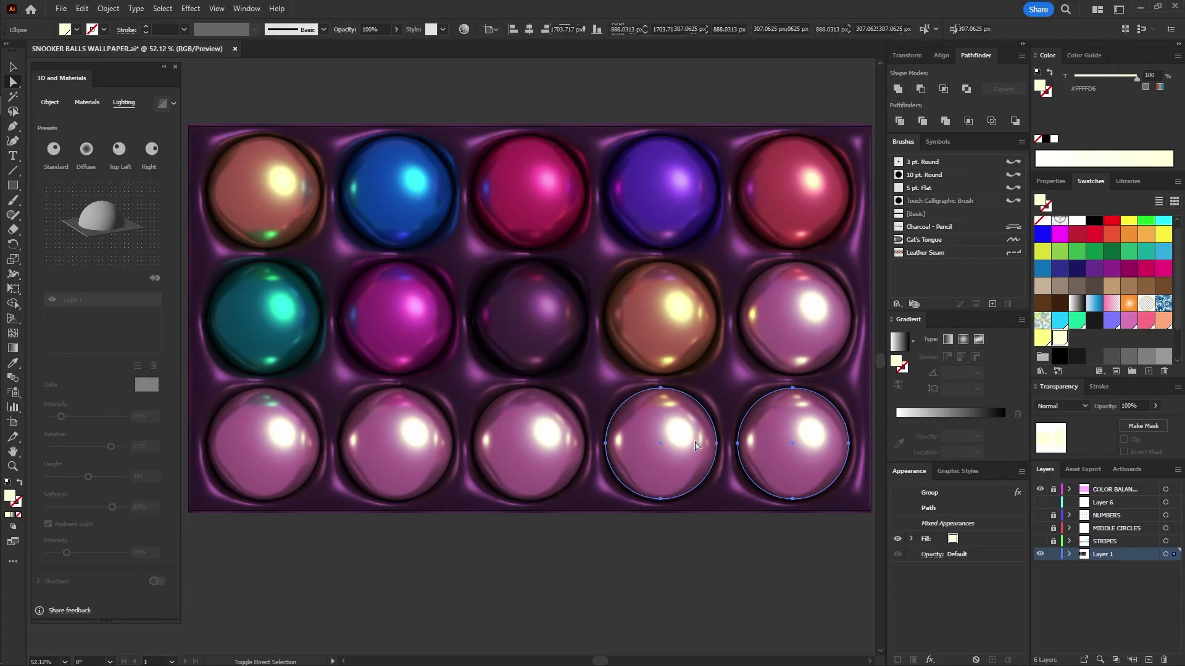
pyautogui.keyDown('shift'); pyautogui.click(473, 439); pyautogui.keyUp('shift')
pyautogui.keyDown('shift'); pyautogui.click(441, 440); pyautogui.keyUp('shift')
pyautogui.keyDown('shift'); pyautogui.click(319, 443); pyautogui.keyUp('shift')
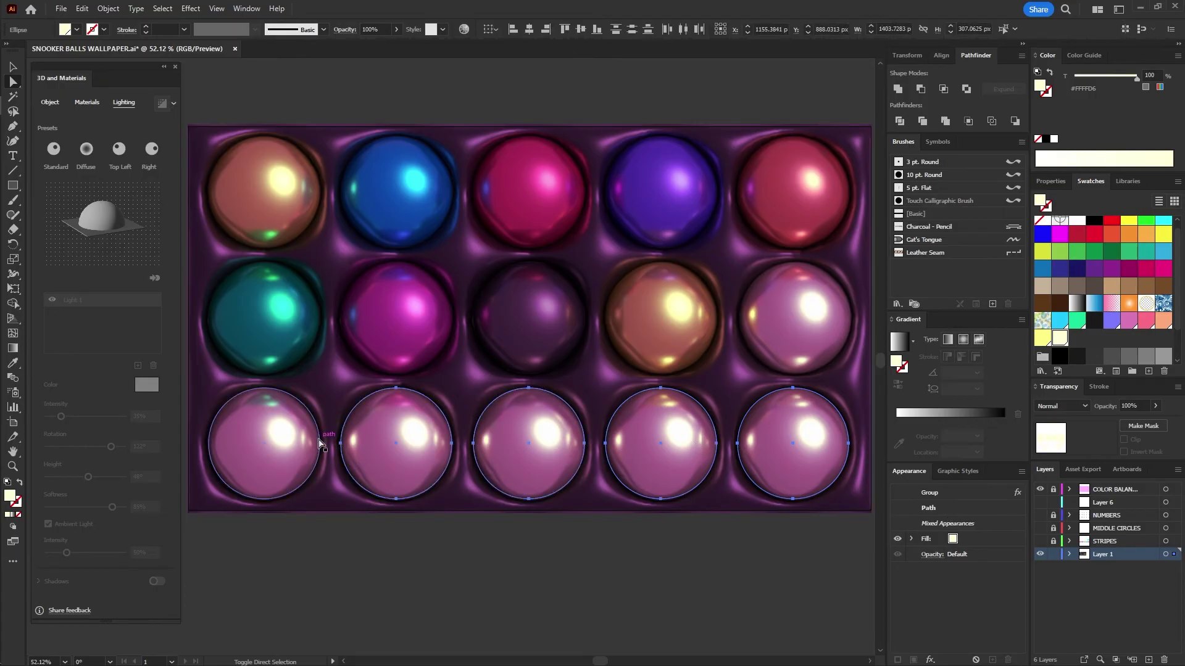
pyautogui.keyDown('shift'); pyautogui.click(791, 329); pyautogui.keyUp('shift')
pyautogui.keyDown('shift'); pyautogui.click(674, 333); pyautogui.keyUp('shift')
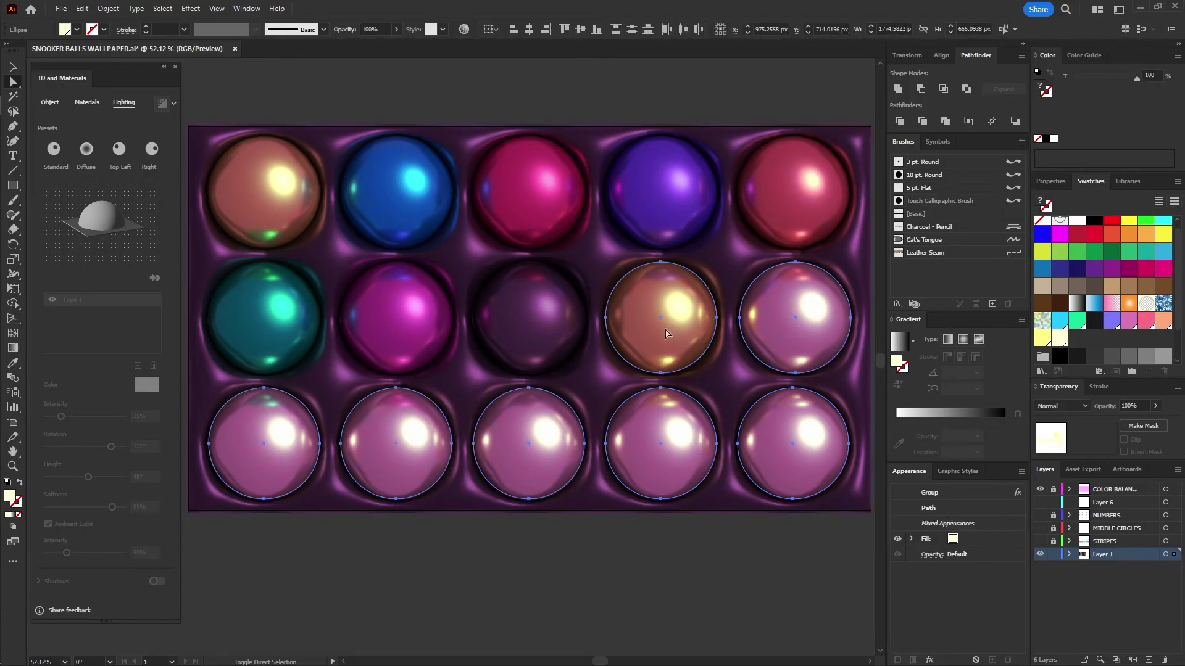
pyautogui.keyDown('shift'); pyautogui.click(561, 332); pyautogui.keyUp('shift')
pyautogui.keyDown('shift'); pyautogui.click(417, 327); pyautogui.keyUp('shift')
pyautogui.keyDown('shift'); pyautogui.click(267, 310); pyautogui.keyUp('shift')
pyautogui.keyDown('shift'); pyautogui.click(275, 211); pyautogui.keyUp('shift')
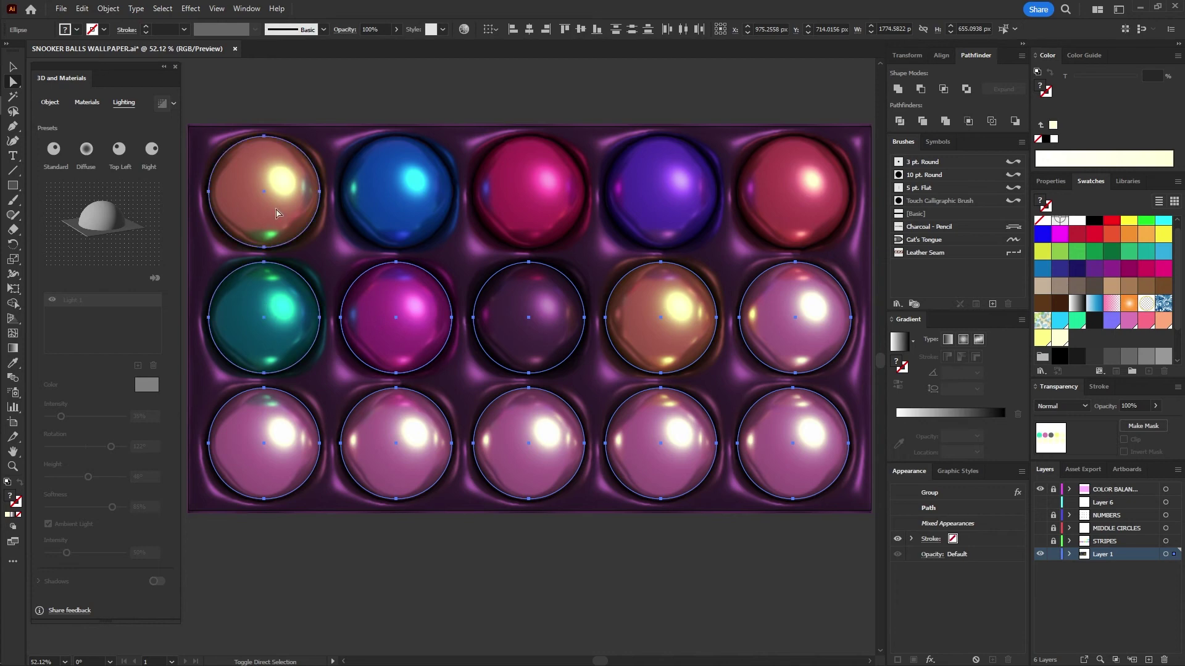
pyautogui.keyDown('shift'); pyautogui.click(360, 196); pyautogui.keyUp('shift')
pyautogui.keyDown('shift'); pyautogui.click(528, 186); pyautogui.keyUp('shift')
pyautogui.keyDown('shift'); pyautogui.click(660, 191); pyautogui.keyUp('shift')
pyautogui.keyDown('shift'); pyautogui.click(792, 195); pyautogui.keyUp('shift')
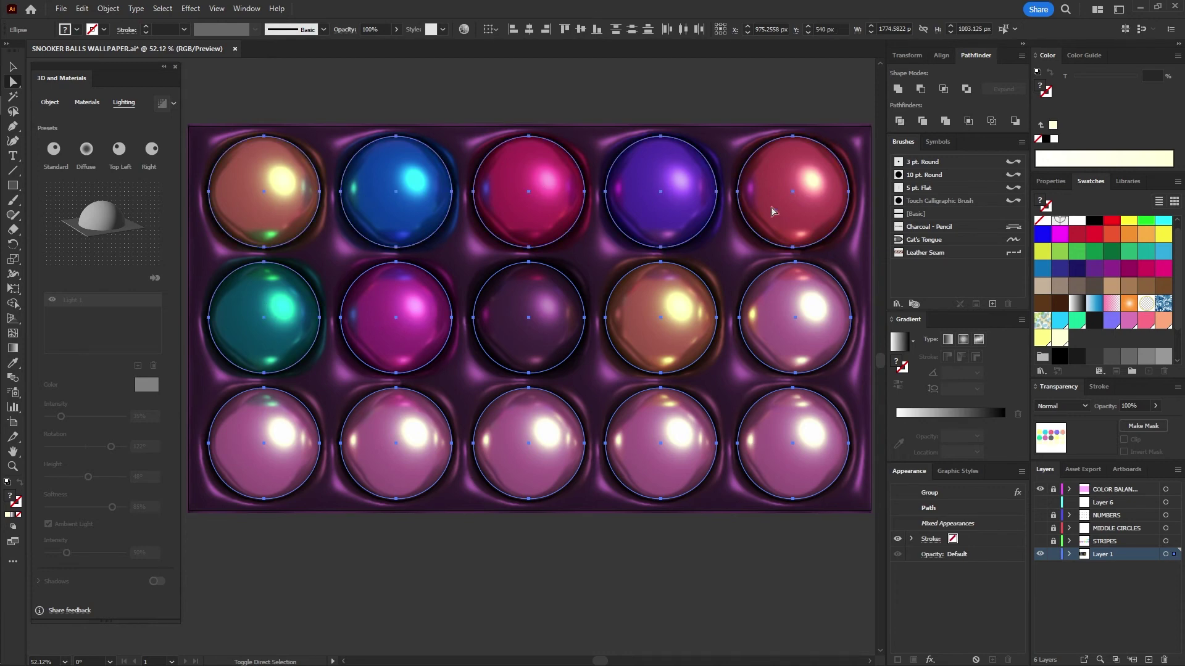
pyautogui.rightClick(785, 212)
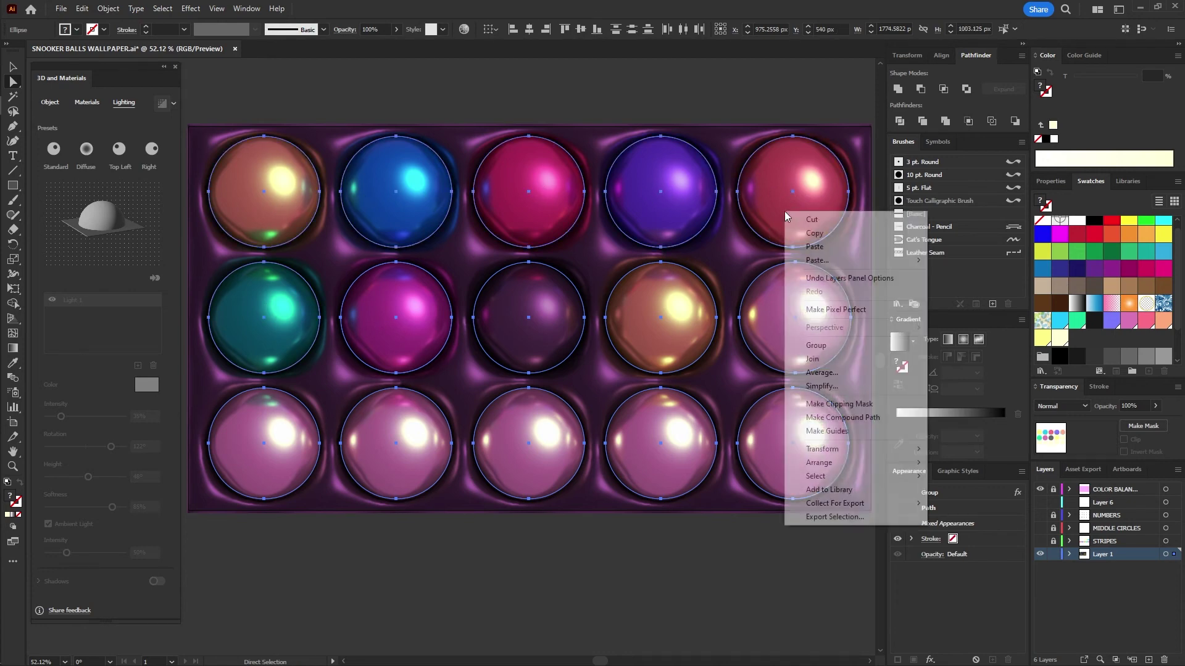
pyautogui.click(821, 237)
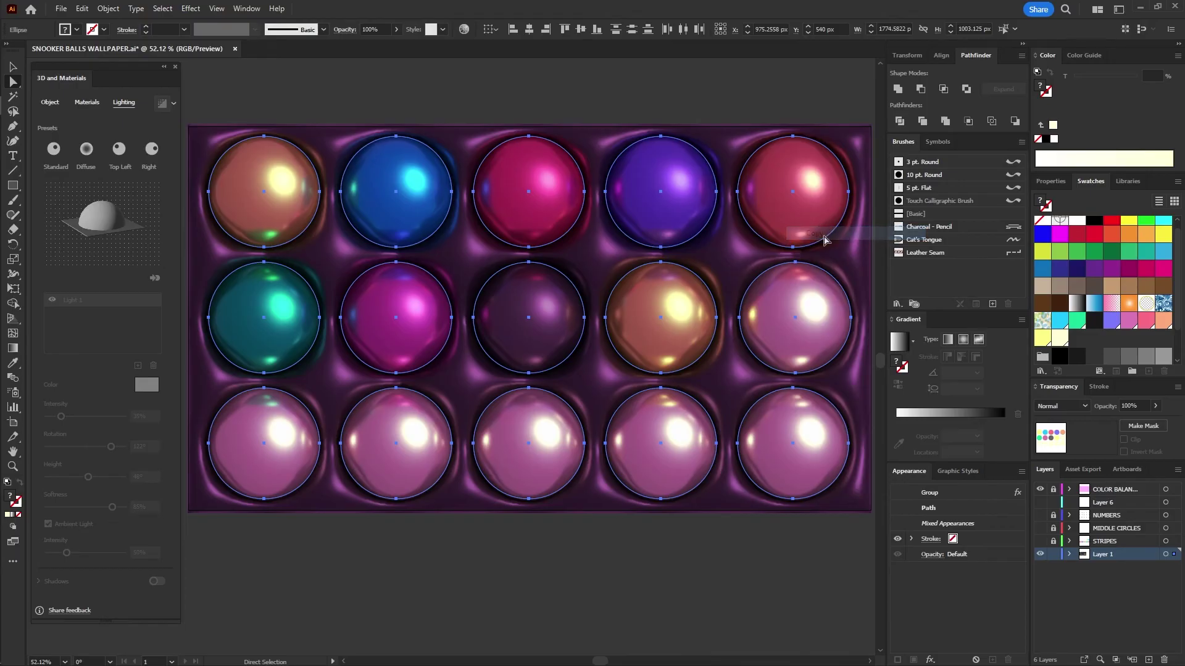
# Step: Rename Layer 6 to NEW LAYER, lock Layer 1, and paste the circles in place
pyautogui.doubleClick(1107, 502)
pyautogui.write('NEW LAY')
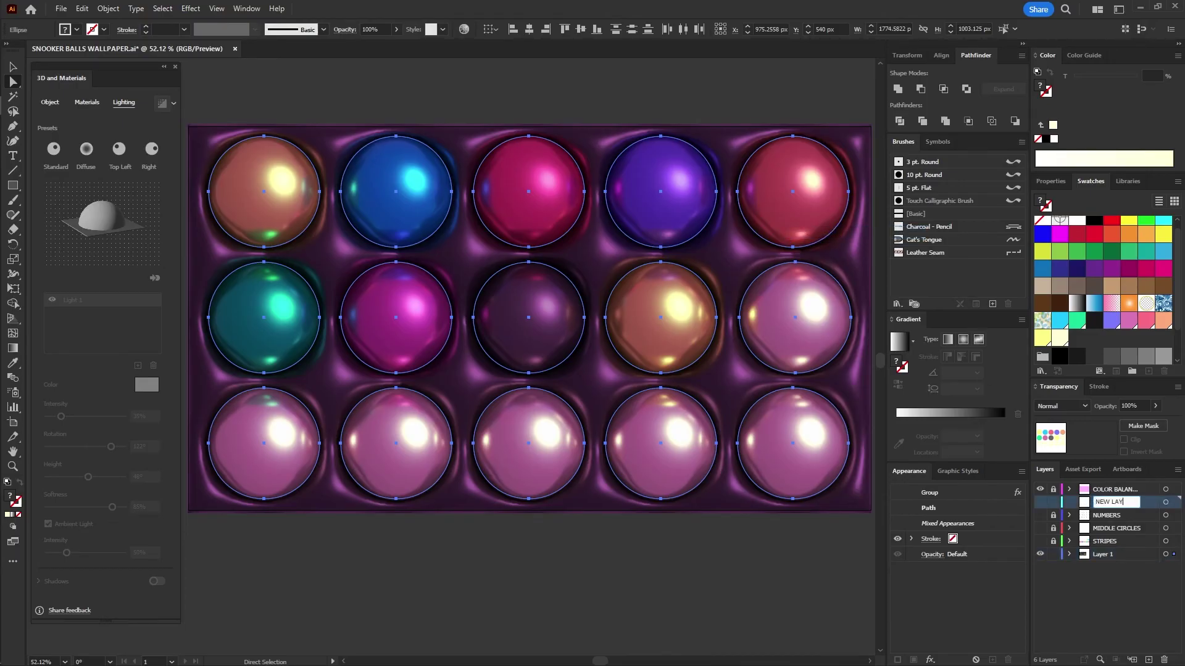
pyautogui.write('ER')
pyautogui.press('Return')
pyautogui.keyDown('alt'); pyautogui.click(1054, 504); pyautogui.keyUp('alt')
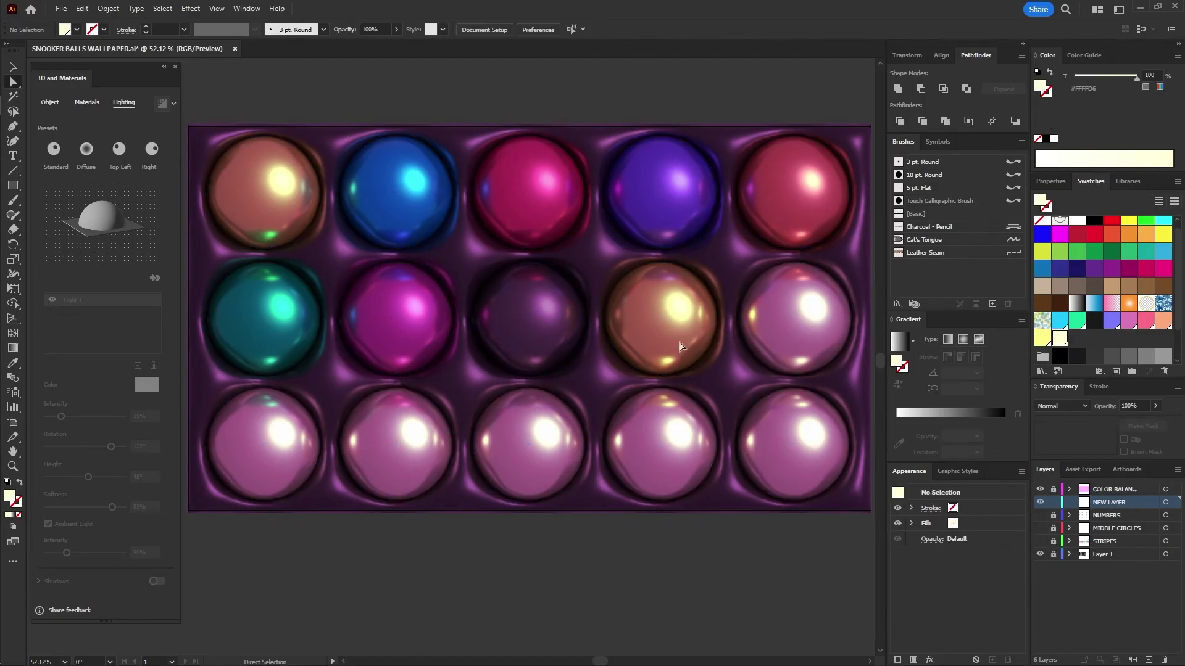
pyautogui.rightClick(536, 257)
pyautogui.moveTo(594, 307)
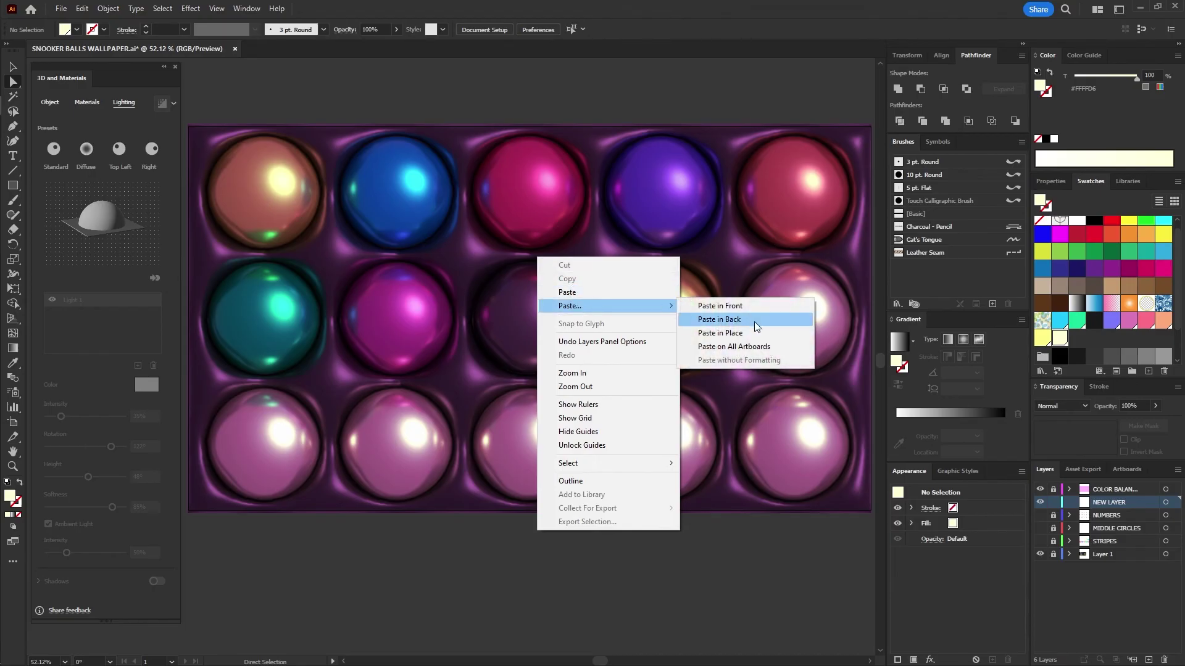
pyautogui.click(763, 333)
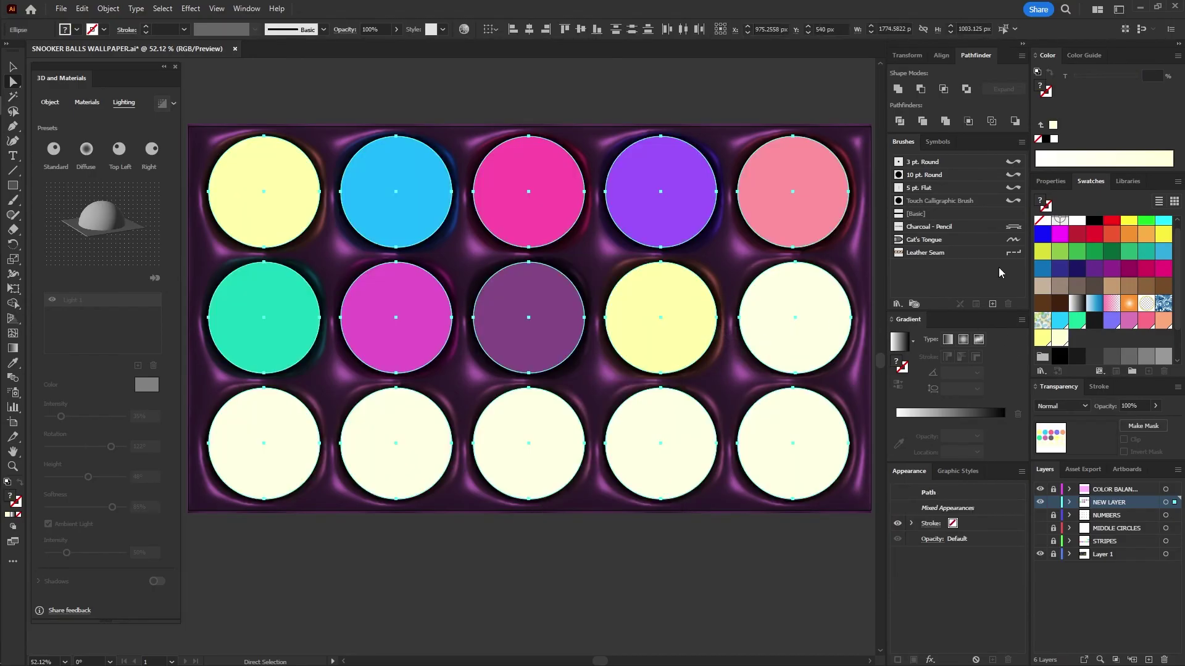
# Step: Fill the pasted circles with a 45° gradient from 0% opacity to cyan, midpoint shifted toward cyan
pyautogui.click(975, 412)
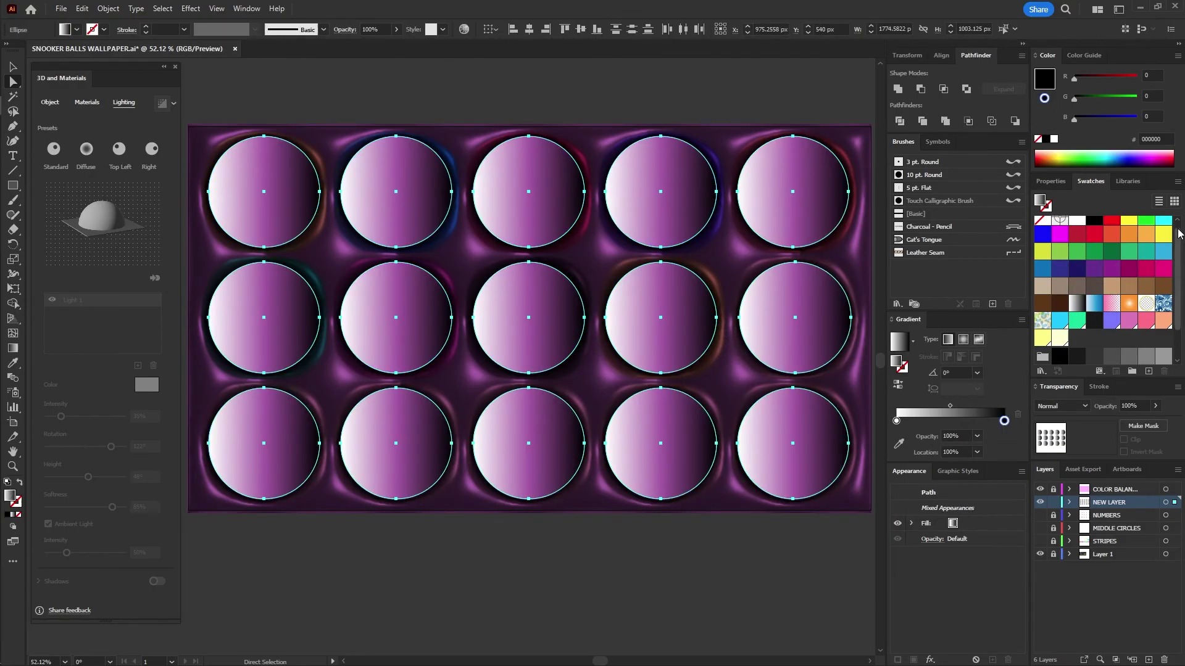
pyautogui.scroll(-1, 1110, 290)
pyautogui.click(1059, 307)
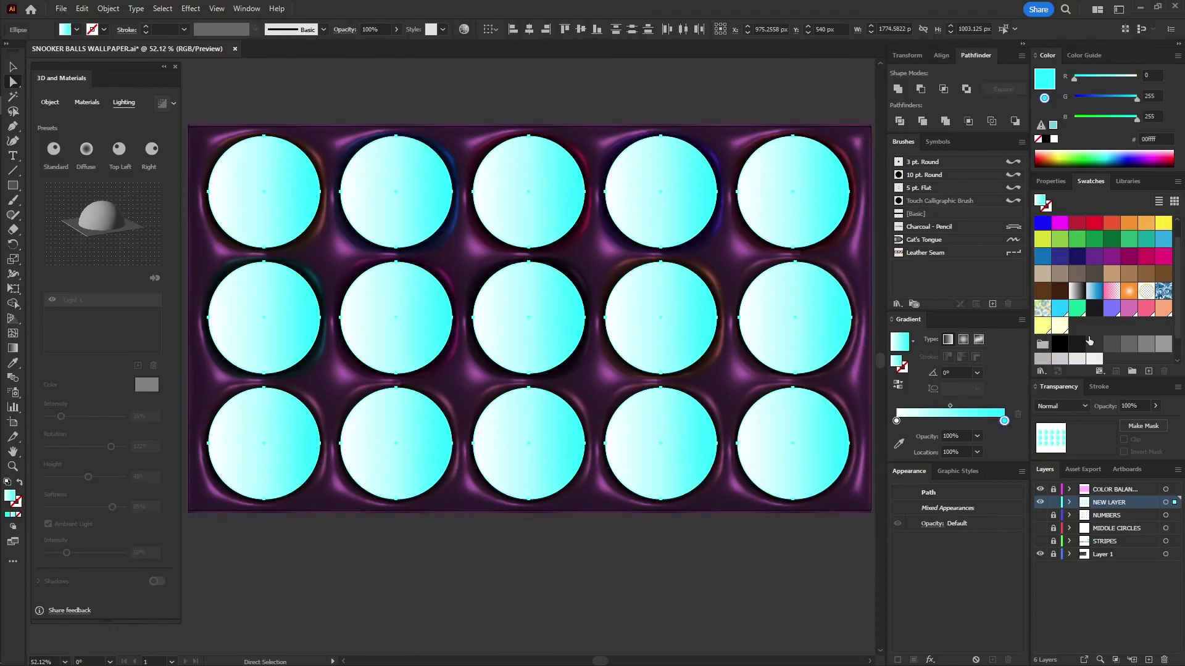
pyautogui.scroll(1, 1145, 281)
pyautogui.moveTo(1162, 229); pyautogui.dragTo(983, 415)
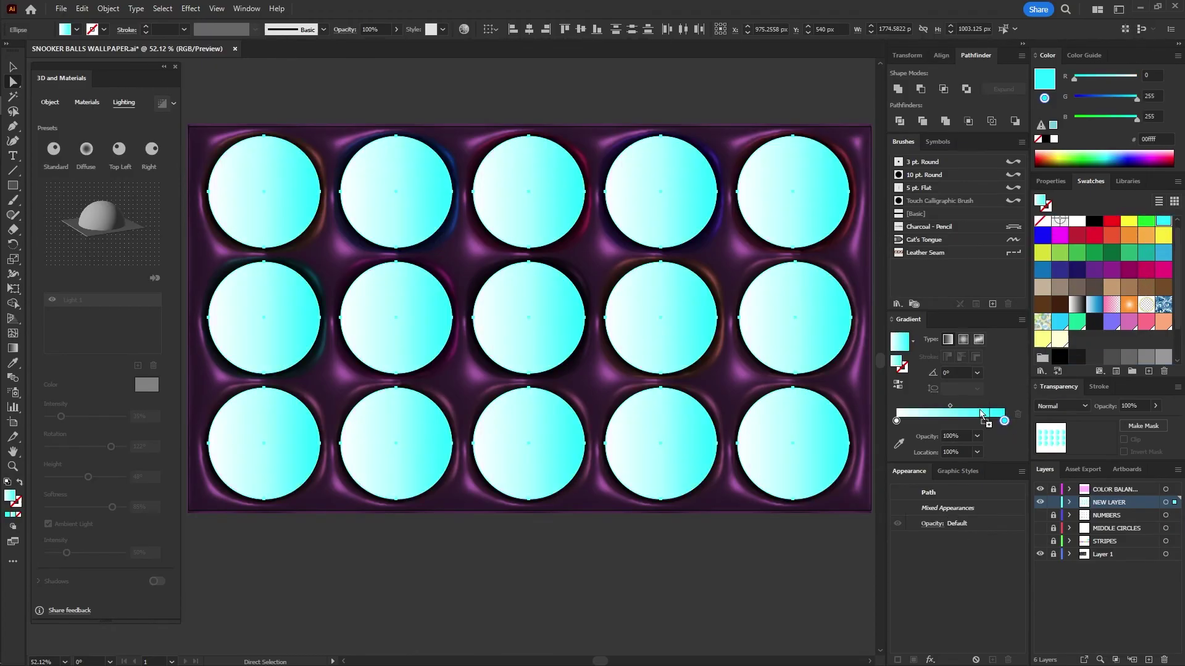
pyautogui.click(896, 422)
pyautogui.click(977, 437)
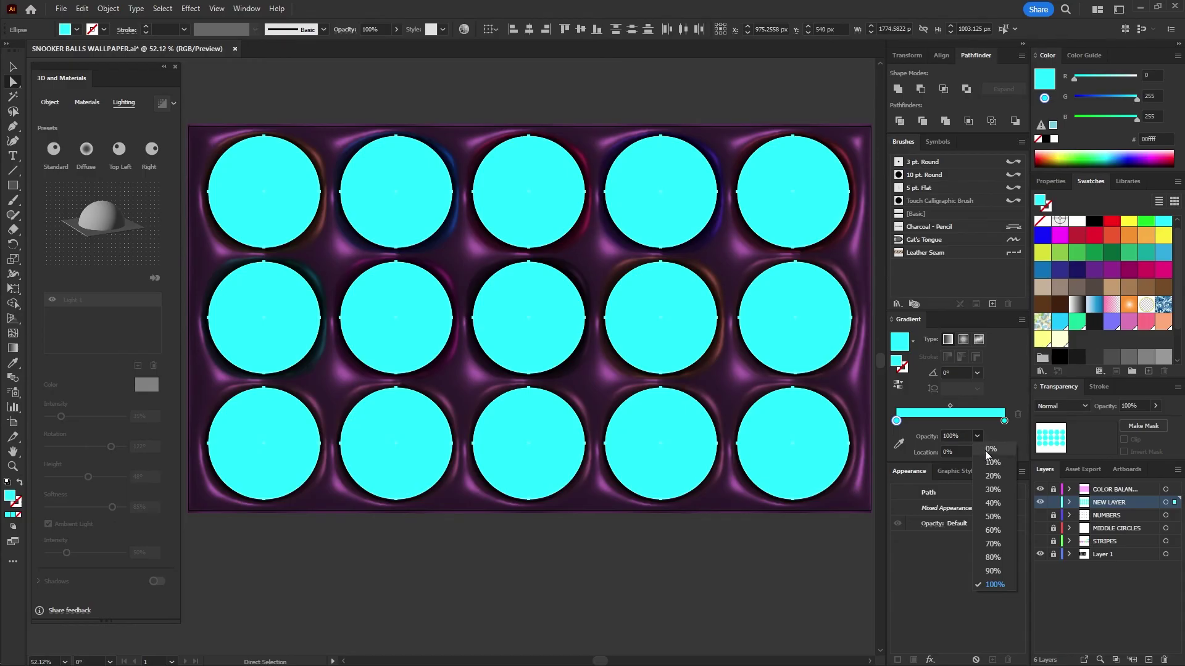
pyautogui.click(985, 454)
pyautogui.click(970, 373)
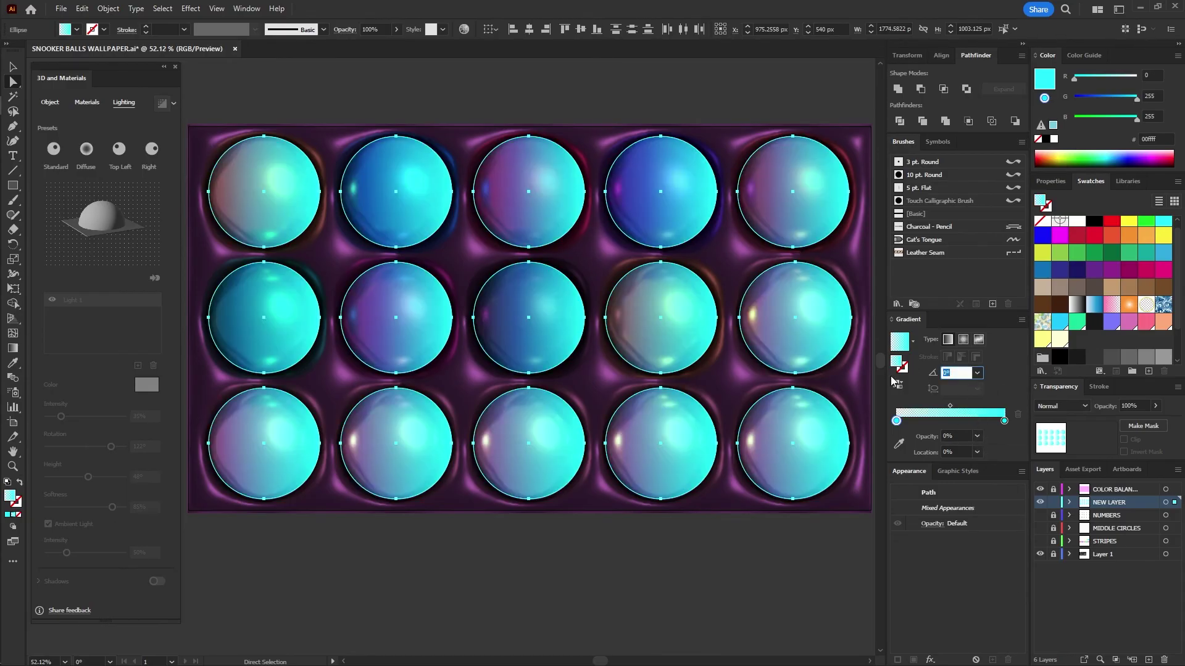
pyautogui.write('45')
pyautogui.press('Return')
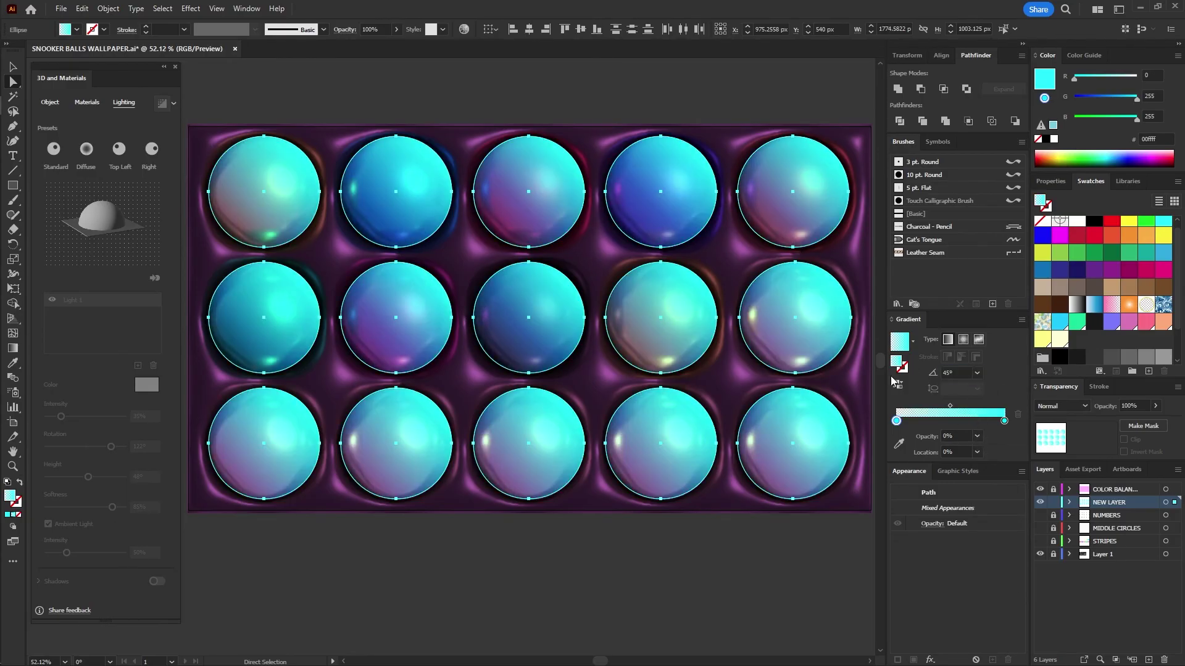
pyautogui.moveTo(950, 406); pyautogui.dragTo(983, 410)
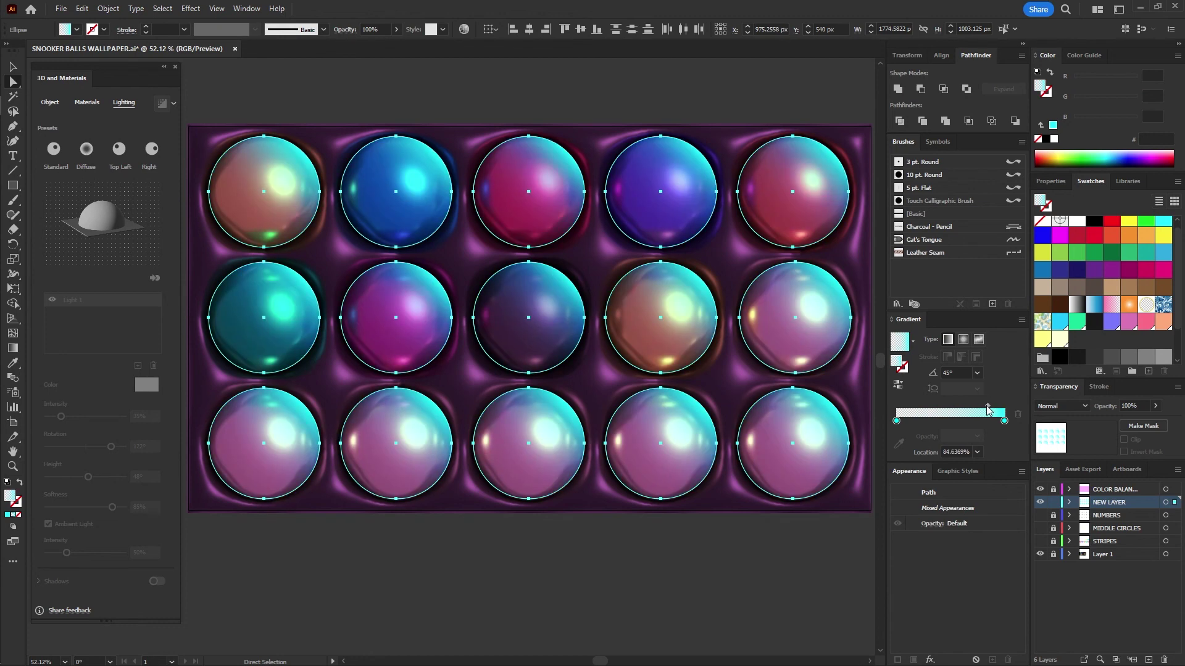
# Step: Compare the balls with NEW LAYER toggled, then show the NUMBERS, MIDDLE CIRCLES and STRIPES layers
pyautogui.click(1040, 502)
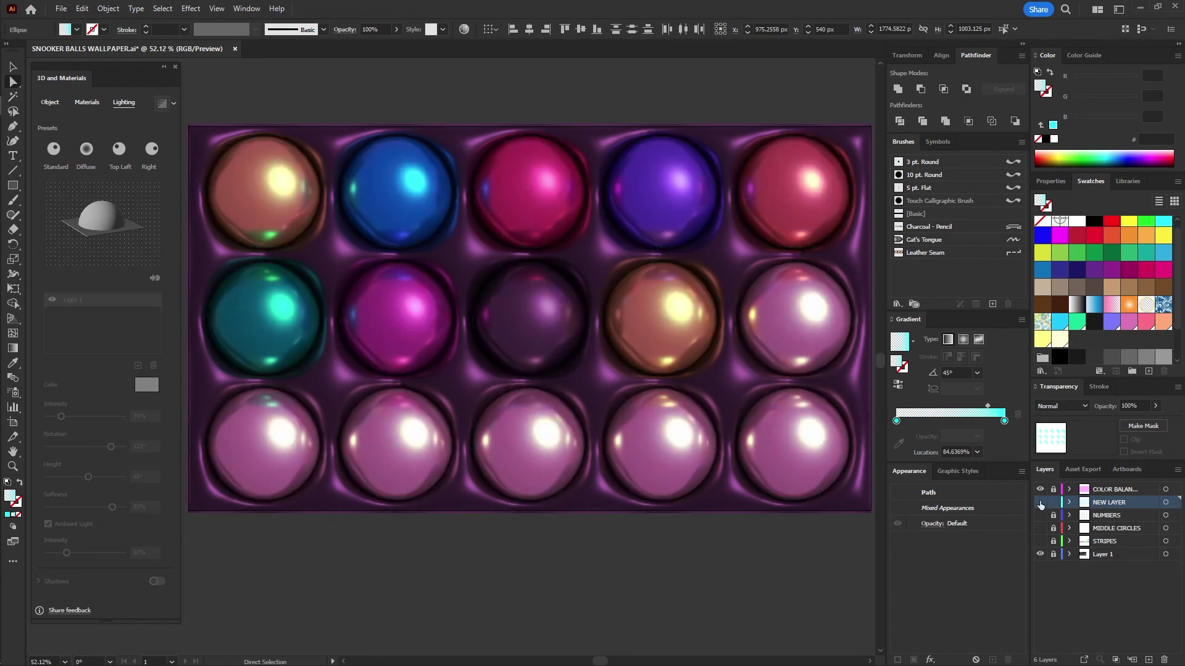
pyautogui.click(1040, 502)
pyautogui.click(1039, 503)
pyautogui.click(1040, 502)
pyautogui.click(1040, 516)
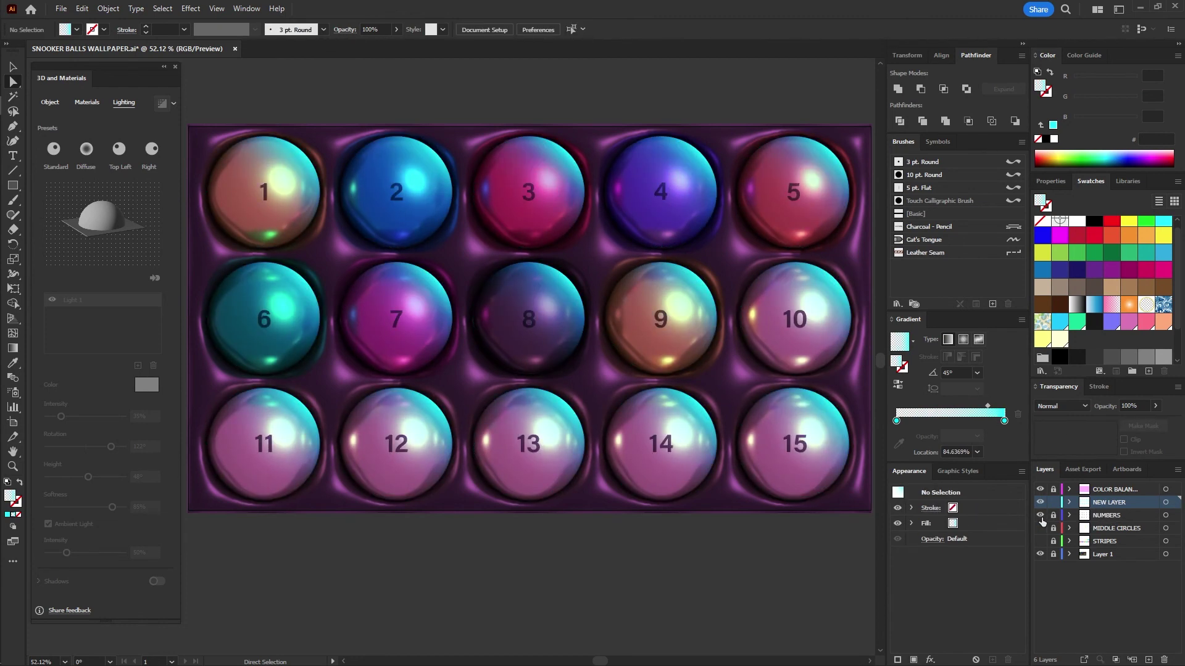
pyautogui.click(1040, 529)
pyautogui.click(1041, 541)
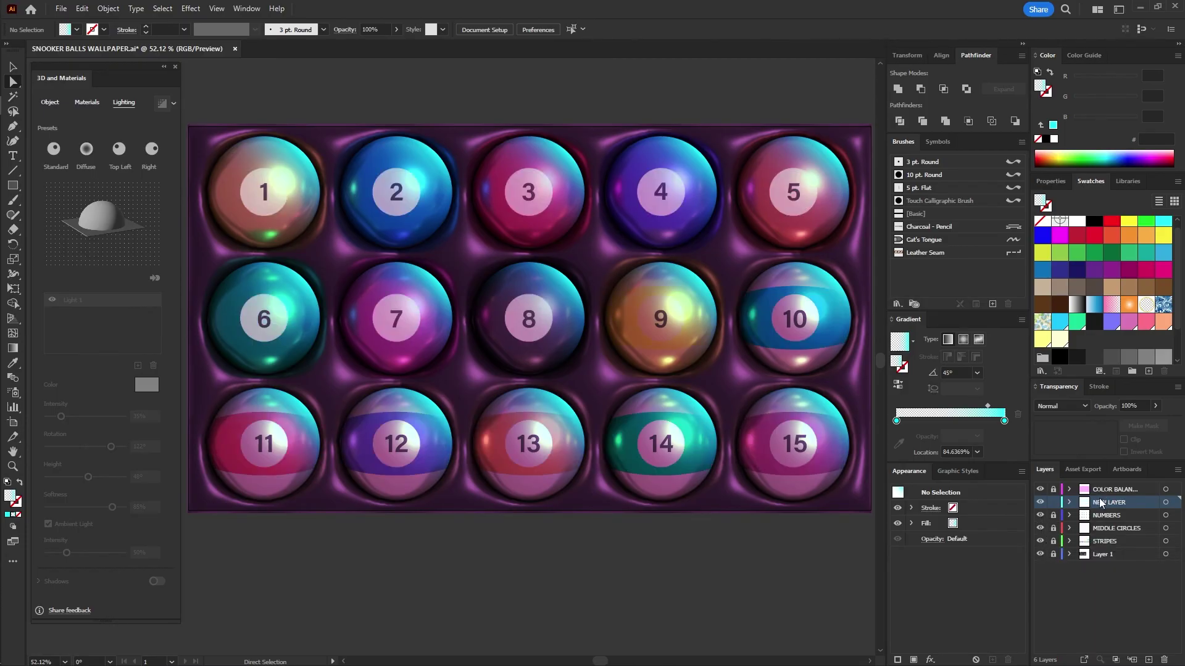
# Step: Set the NEW LAYER gradient circles to Overlay blend mode and deselect them
pyautogui.click(1165, 503)
pyautogui.click(1069, 406)
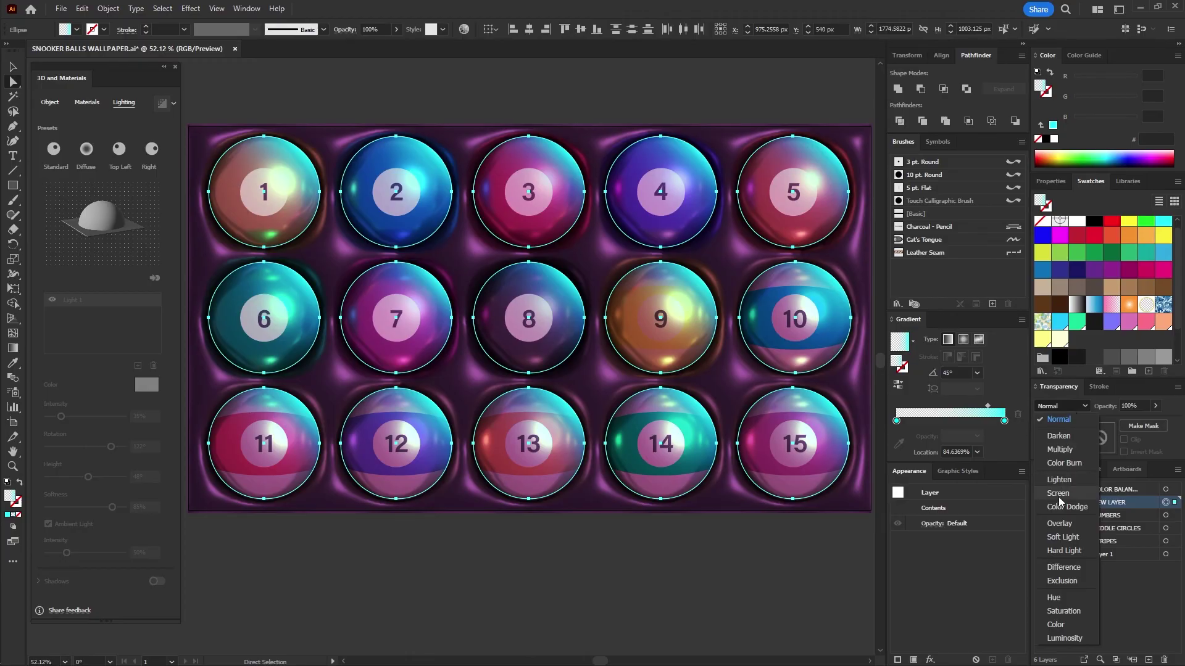
pyautogui.click(1062, 531)
pyautogui.click(226, 145)
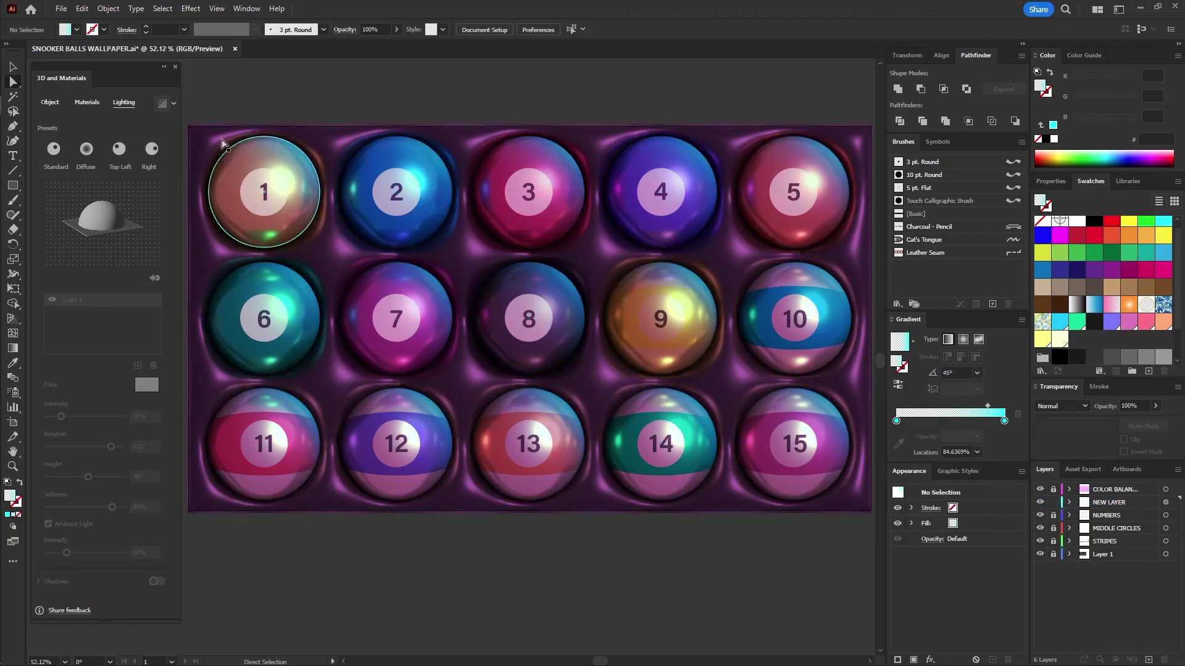
pyautogui.click(61, 8)
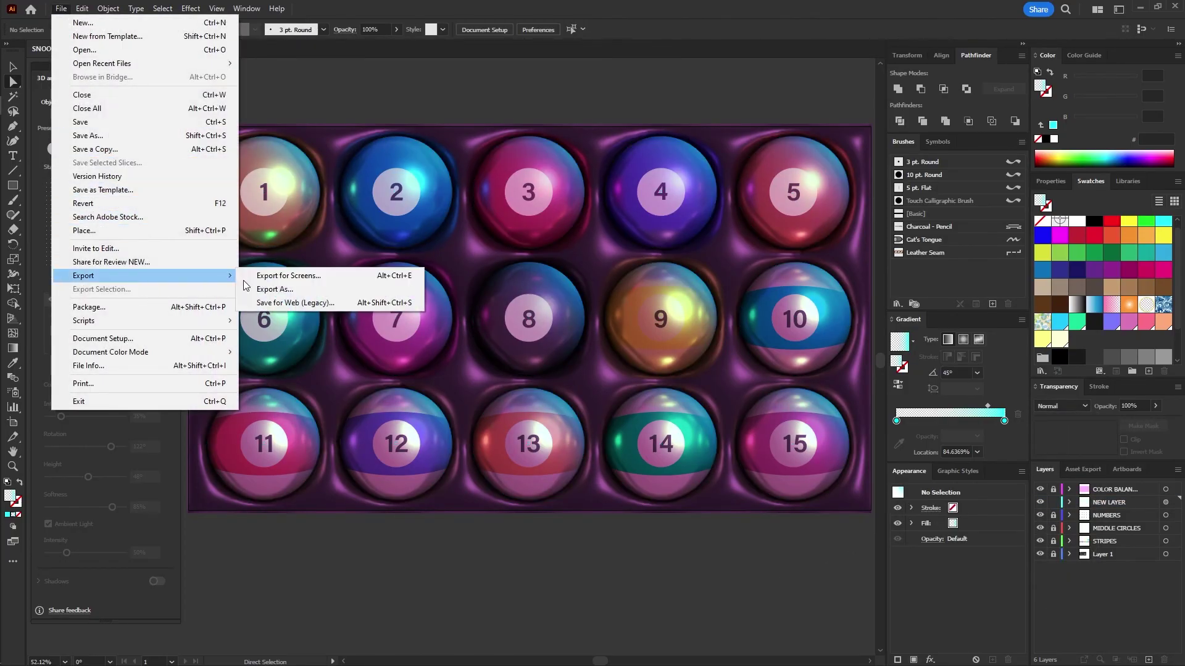
# Step: Export the artboard, renamed COVER FLAT, for screens at 10x scale as JPG 100
pyautogui.click(278, 276)
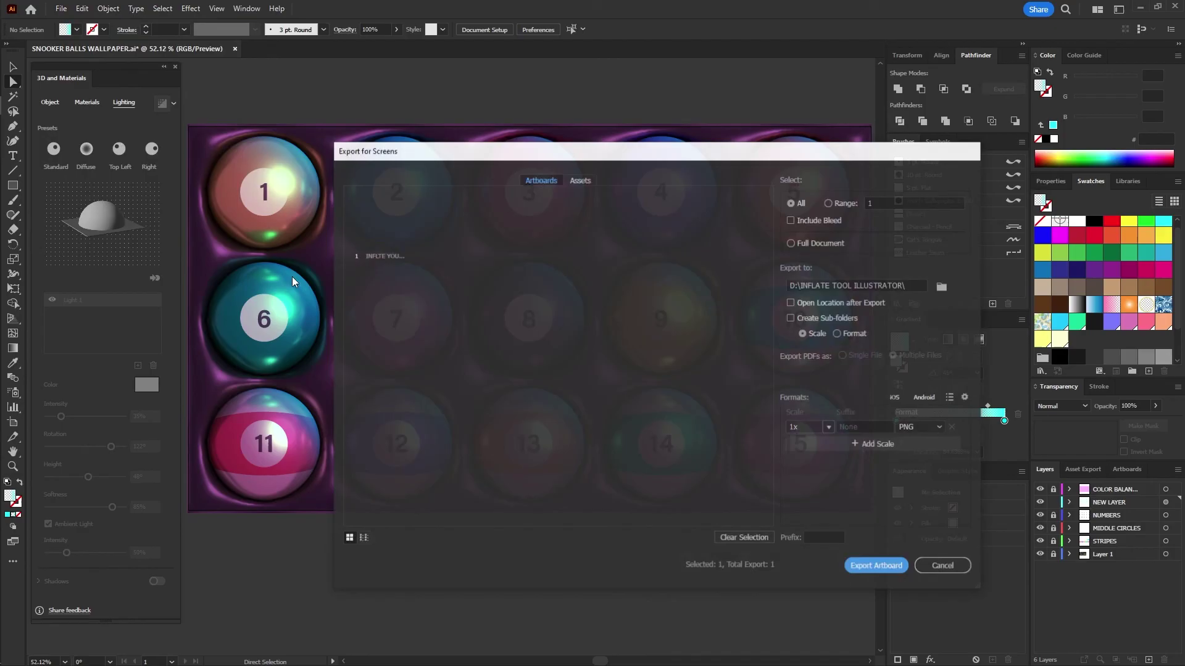
pyautogui.doubleClick(386, 254)
pyautogui.write('COVER FLAT')
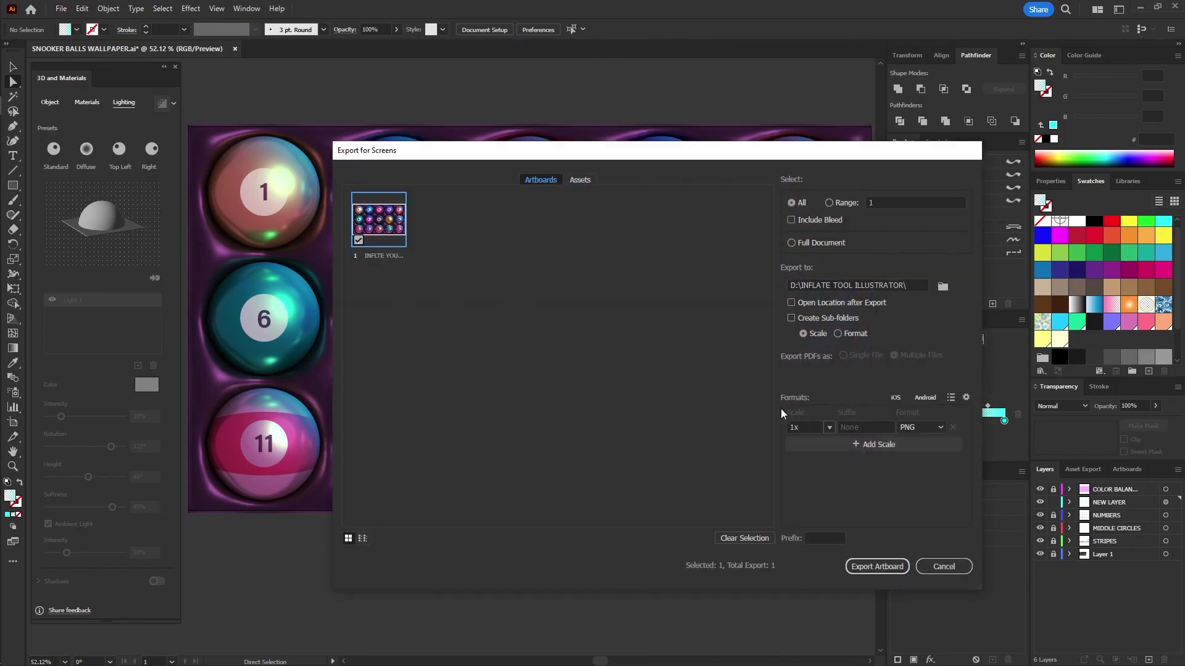
pyautogui.click(806, 424)
pyautogui.write('0')
pyautogui.click(907, 431)
pyautogui.click(931, 465)
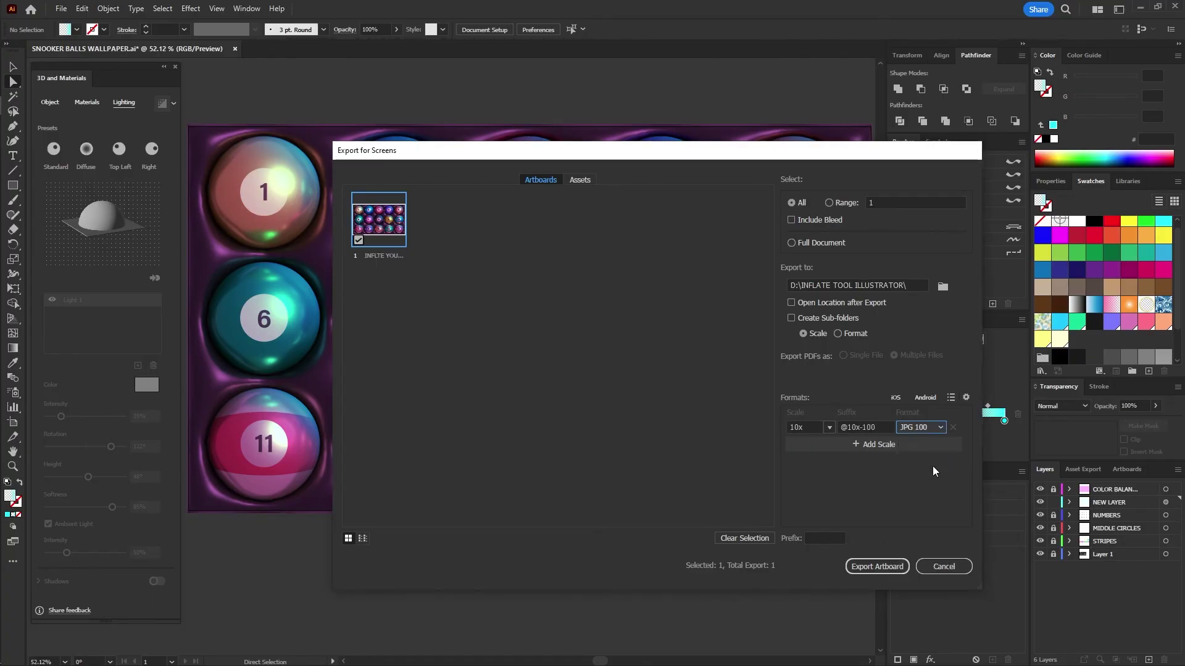
pyautogui.click(873, 568)
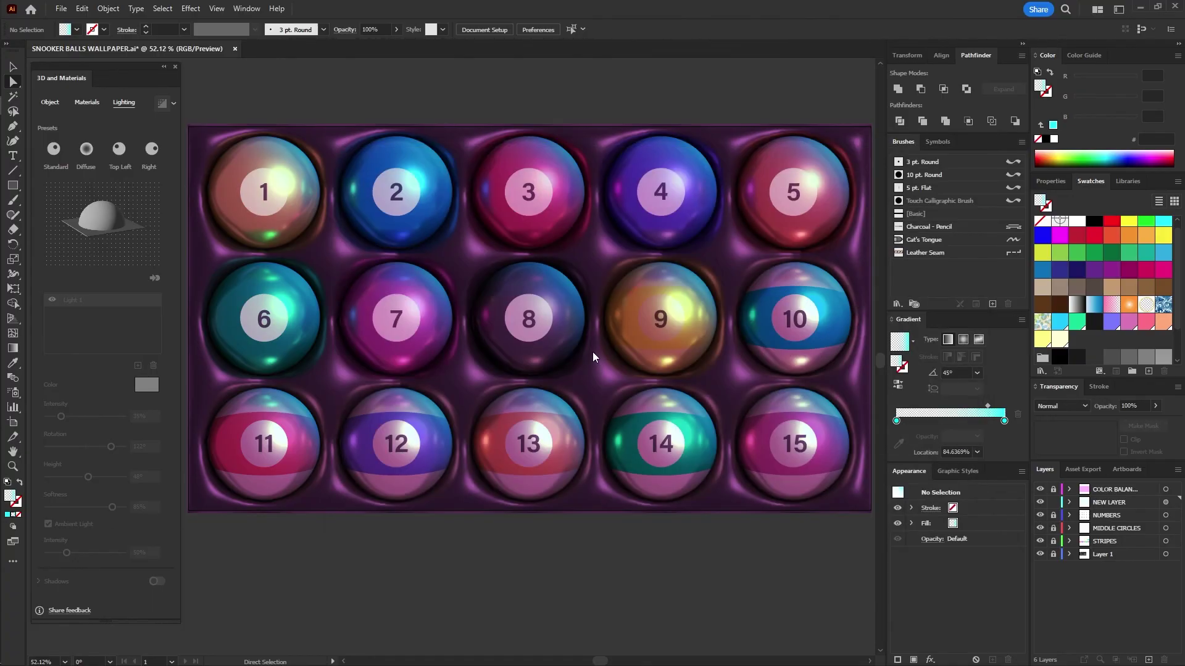